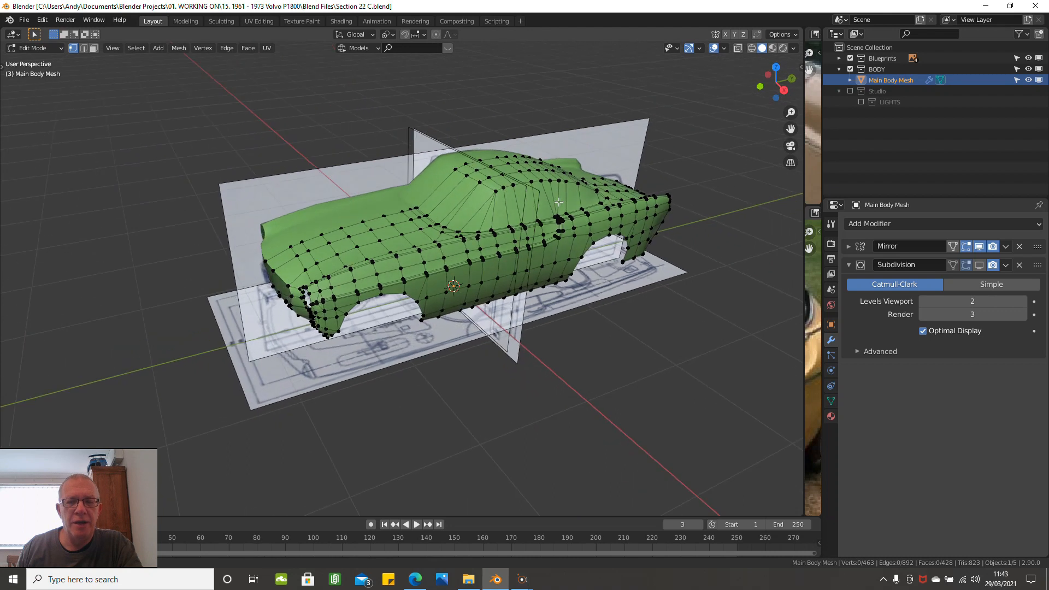
Step: Examine the car body mesh from the front and side and along the front wing's top edge
scroll(470, 212, up, 2)
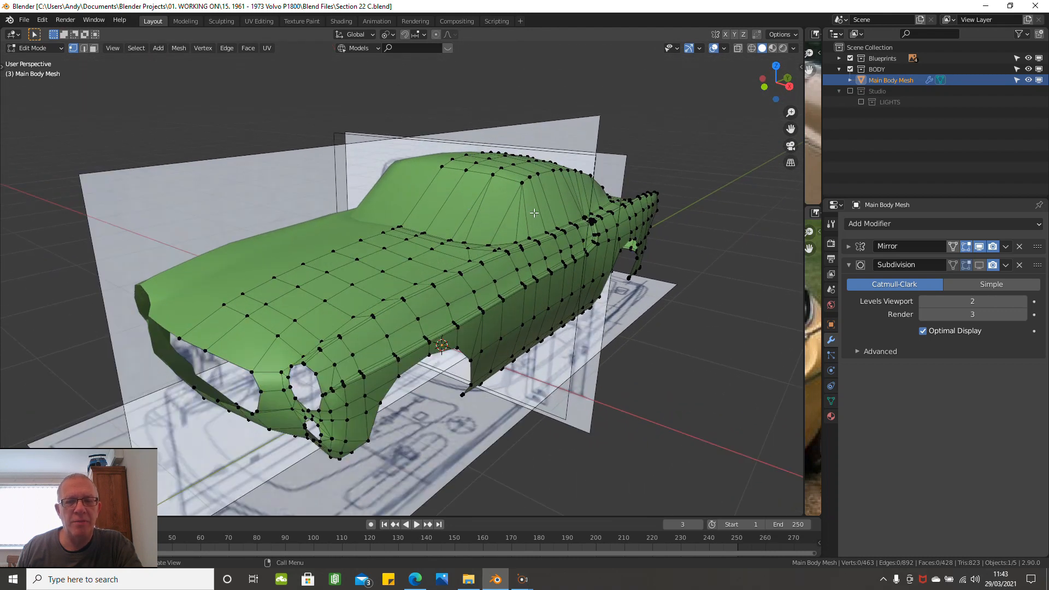
middle_drag(533, 210, 464, 202)
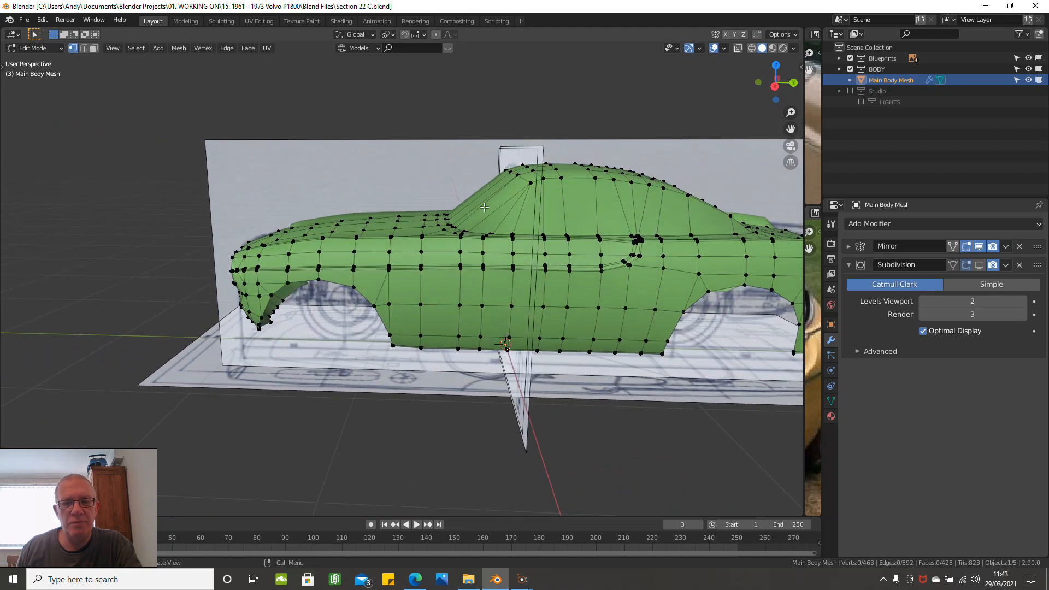
scroll(509, 220, down, 2)
mouse_move(522, 227)
middle_down()
mouse_move(392, 242)
mouse_move(512, 226)
middle_up()
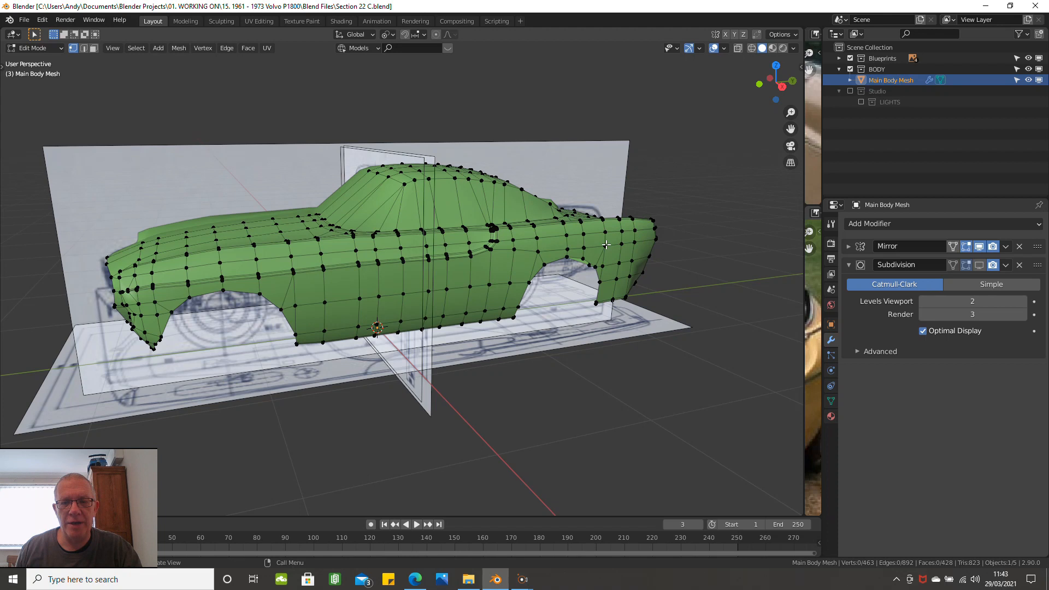
scroll(446, 254, up, 3)
middle_drag(445, 255, 254, 242)
scroll(260, 218, up, 2)
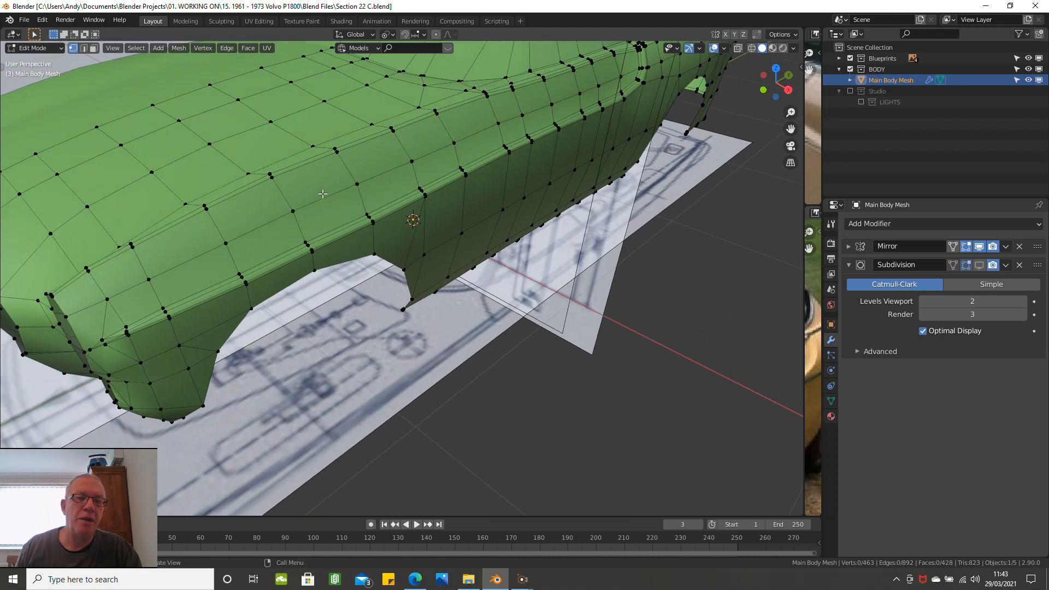
middle_drag(316, 179, 274, 188)
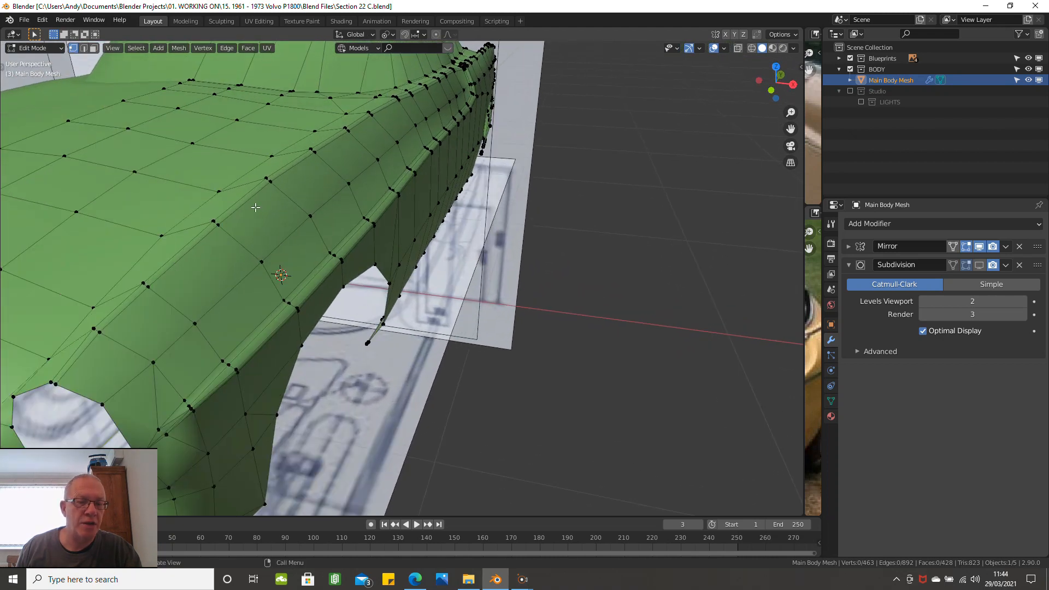
Step: Select the lengthwise edge loop along the top of the front wing and widen the area showing the reference photos
alt+click(255, 204)
shift+middle_drag(344, 196, 167, 272)
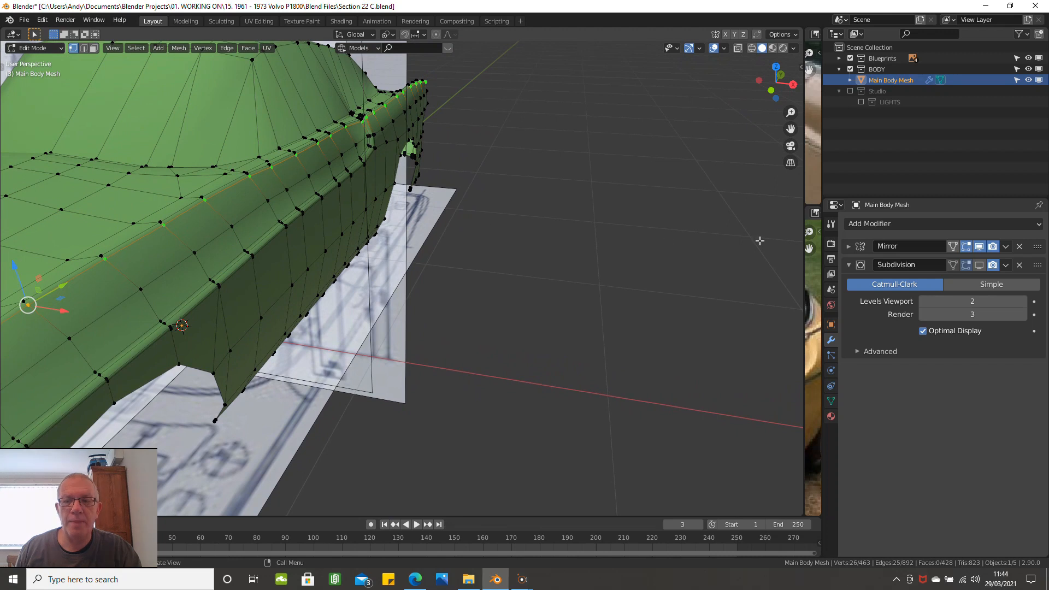
drag(804, 217, 612, 217)
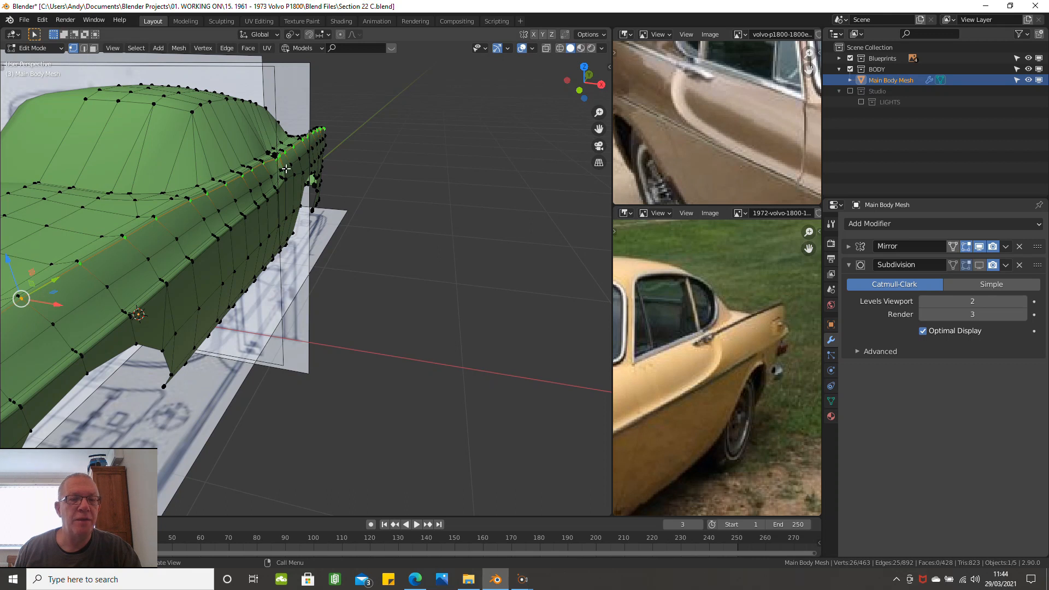
Step: Merge the closely spaced vertices at the top of the curved side crease into the adjacent vertex, using At Last twice
scroll(286, 169, up, 4)
scroll(280, 164, up, 5)
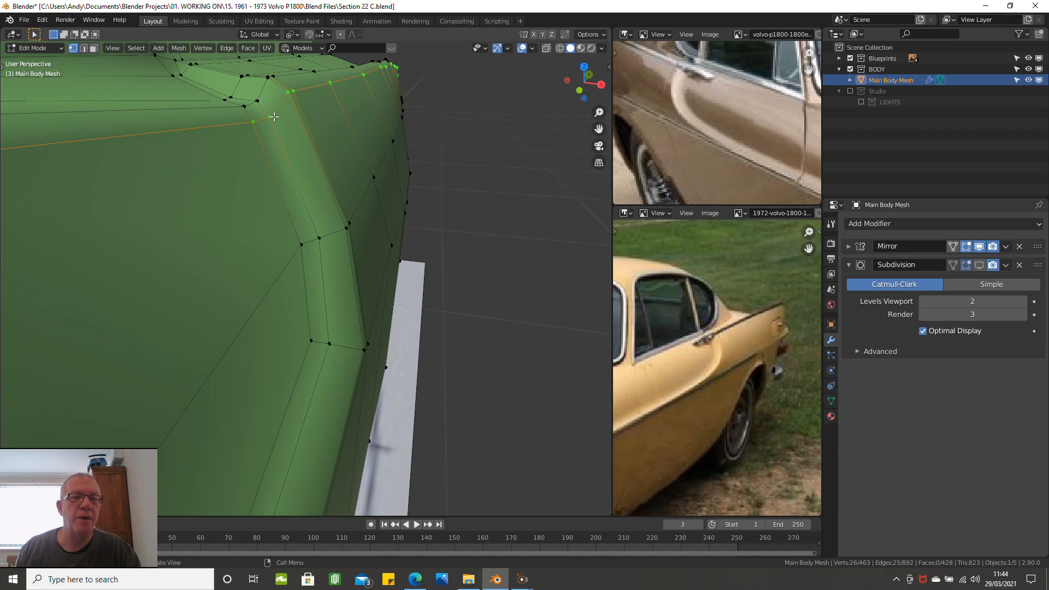
click(269, 113)
click(257, 101)
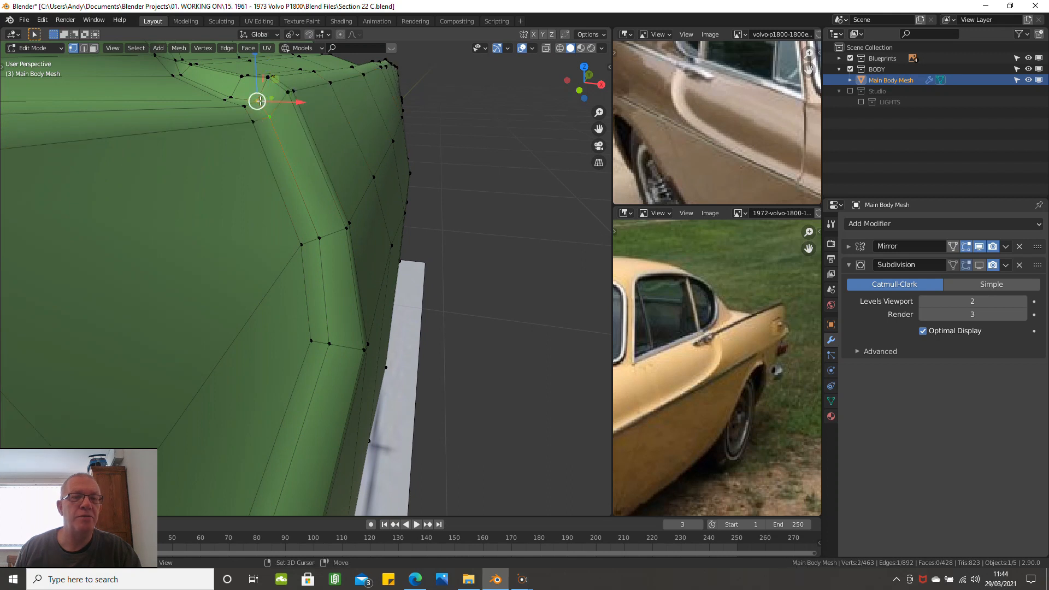
key(m)
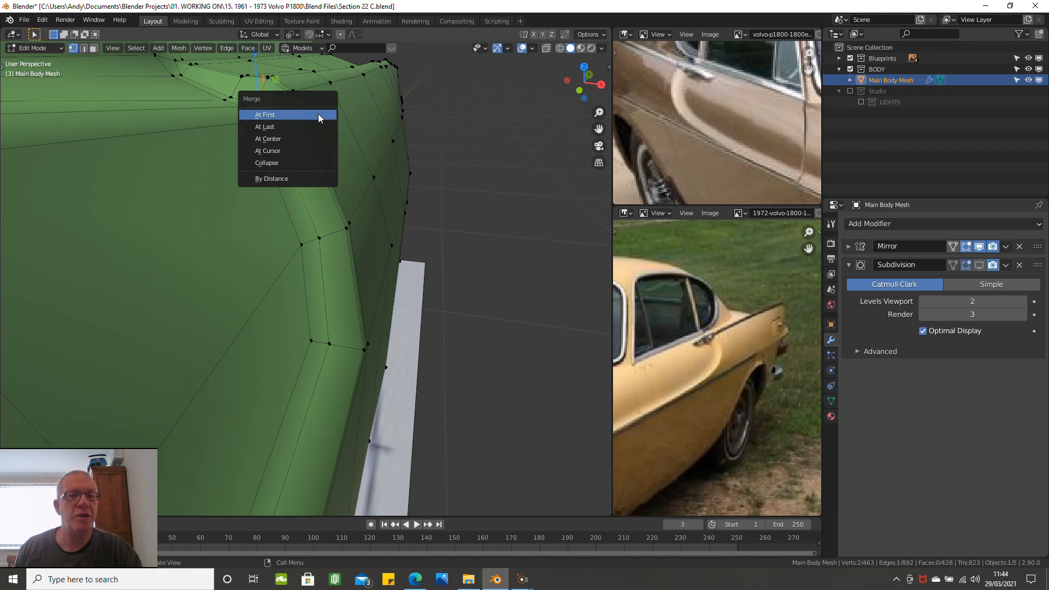
click(312, 127)
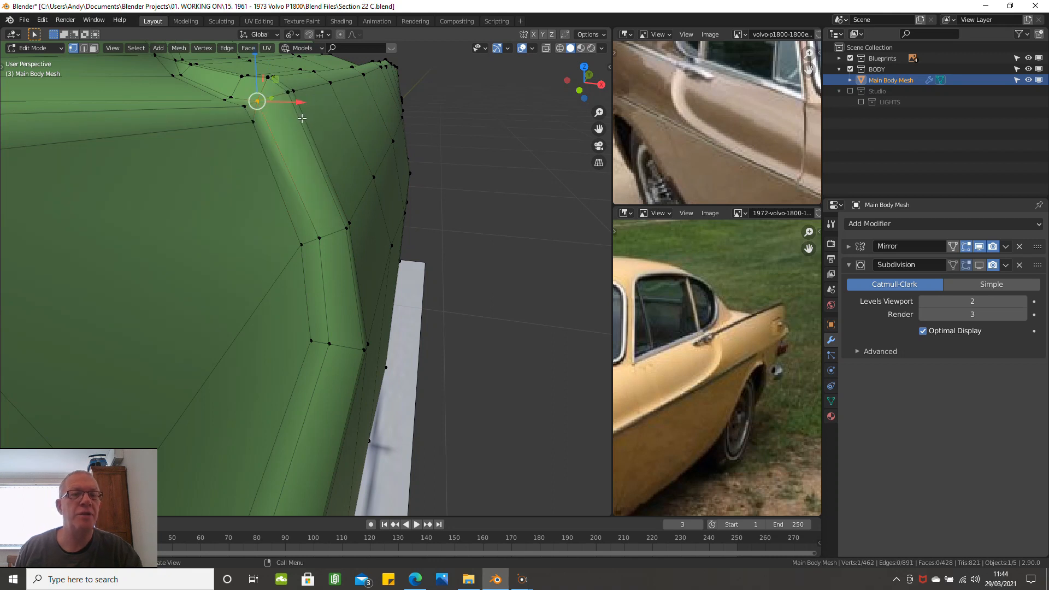
shift+click(253, 121)
key(m)
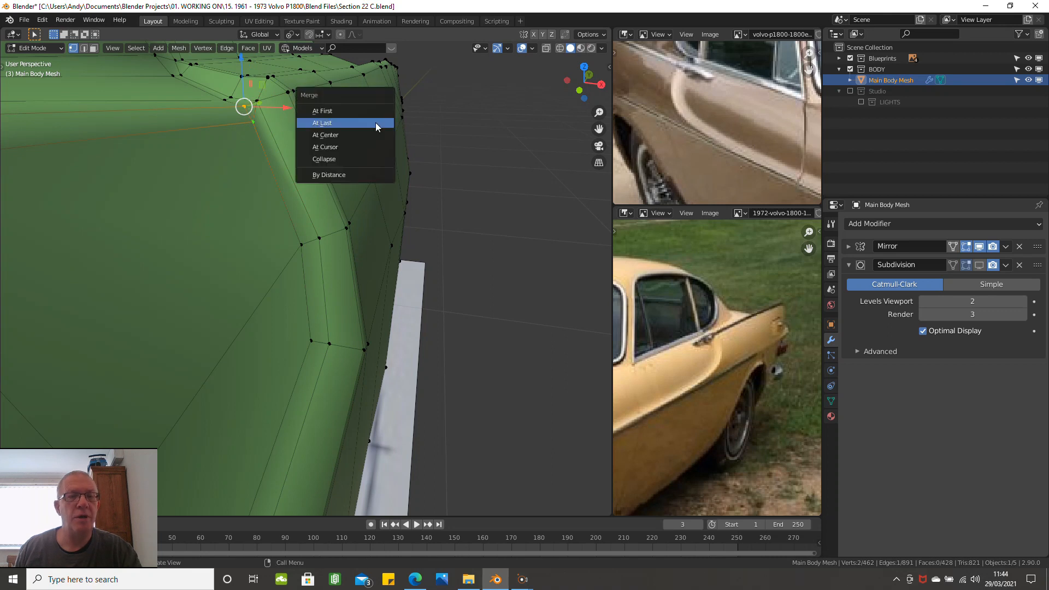
click(375, 123)
Step: Select the redundant lengthwise edge loop running forward from the merged vertex along the upper body side and dissolve its edges
mouse_move(302, 125)
middle_down()
mouse_move(290, 129)
mouse_move(302, 125)
middle_up()
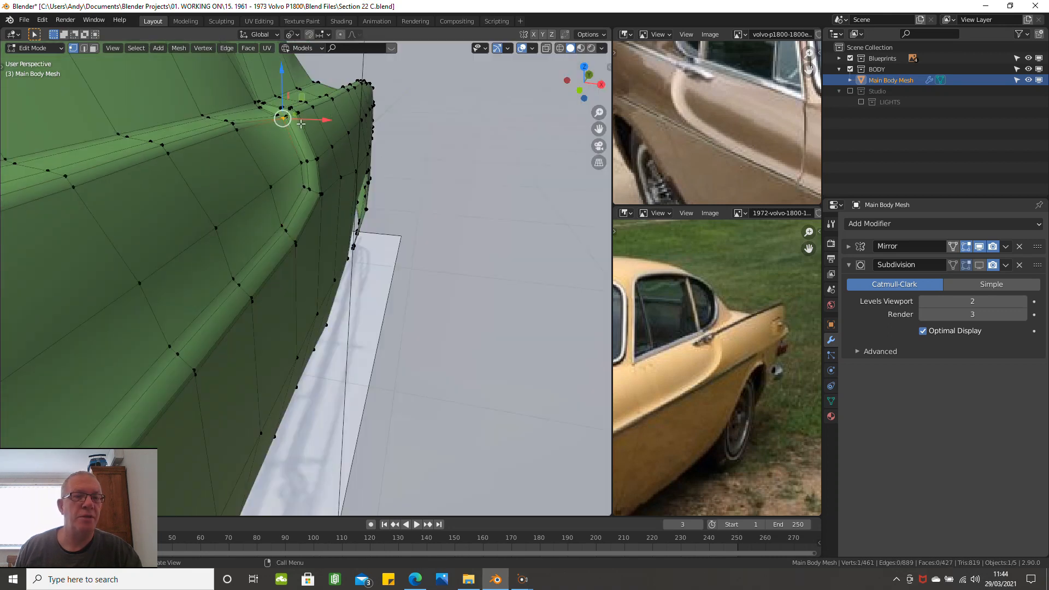
alt+click(219, 139)
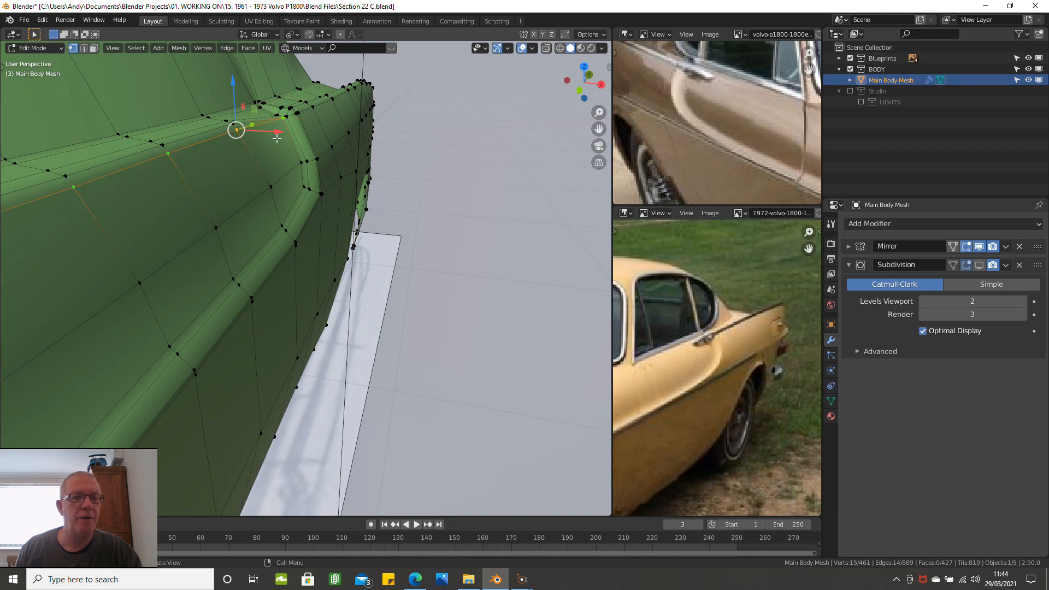
middle_drag(219, 139, 304, 164)
right_click(469, 187)
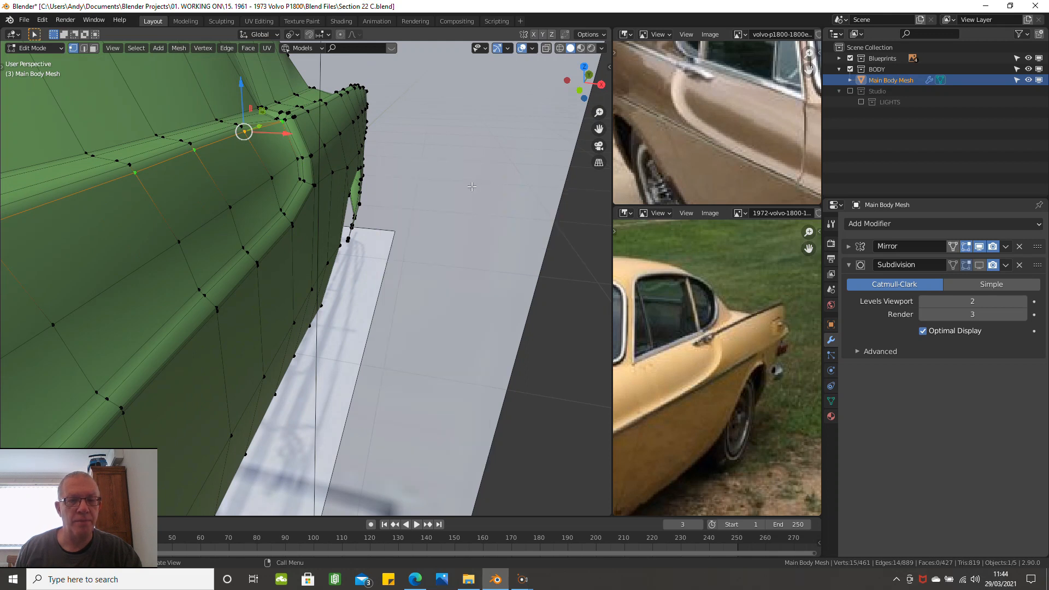
key(x)
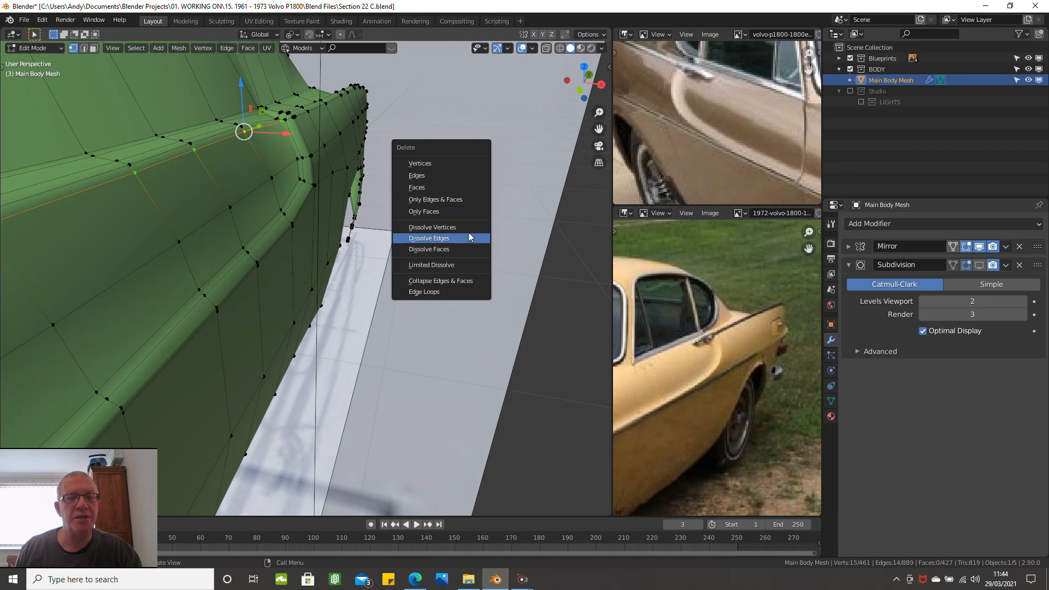
click(469, 239)
Step: In the right side view, hide the Blueprints collection and add a vertical loop cut to the front wing over the wheel arch's front part
middle_drag(357, 203, 101, 250)
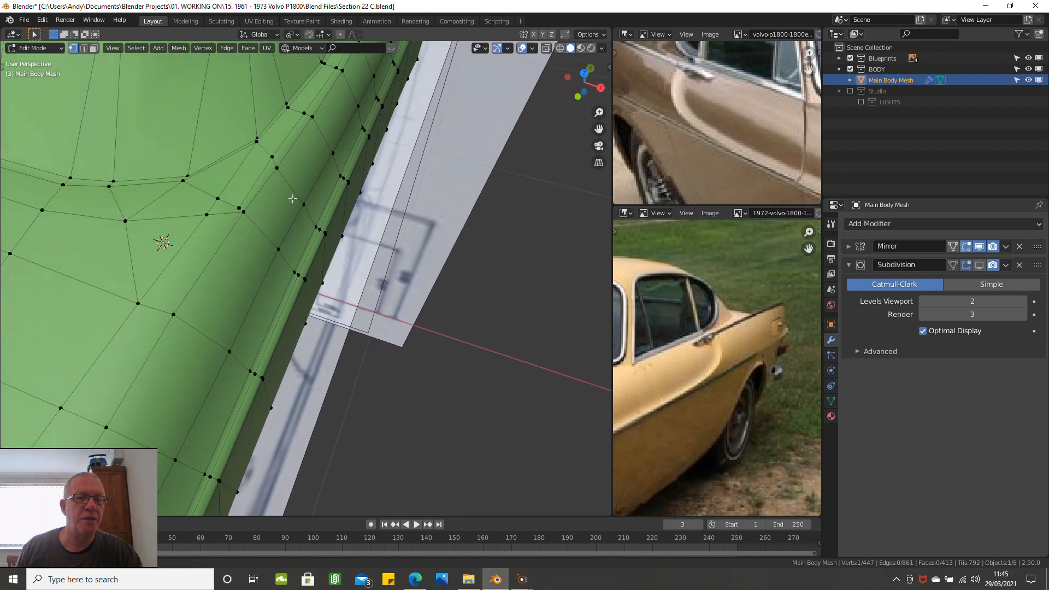
scroll(292, 198, down, 8)
key(KP_3)
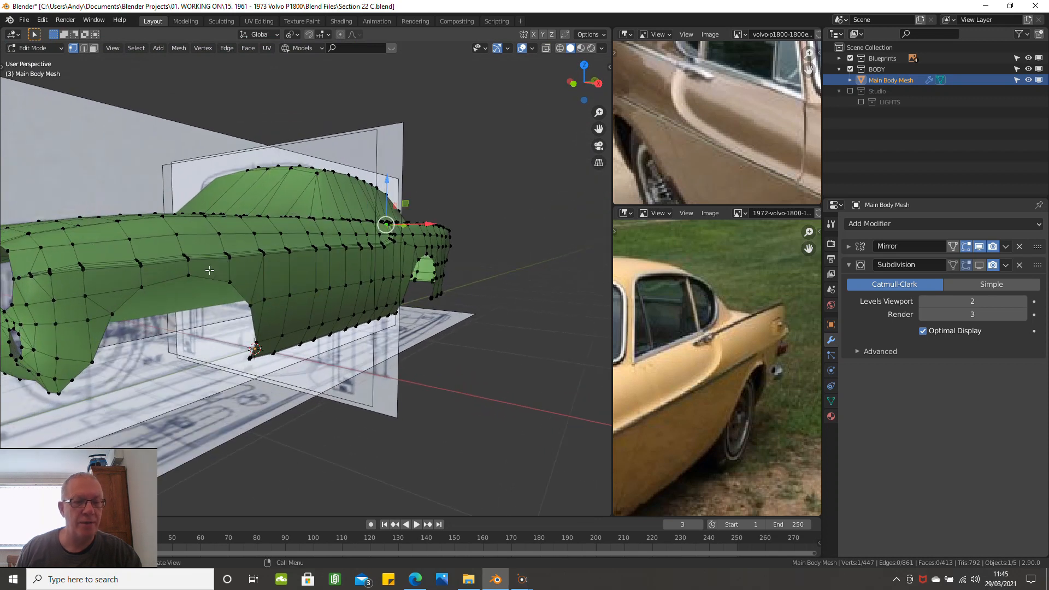
scroll(215, 273, up, 4)
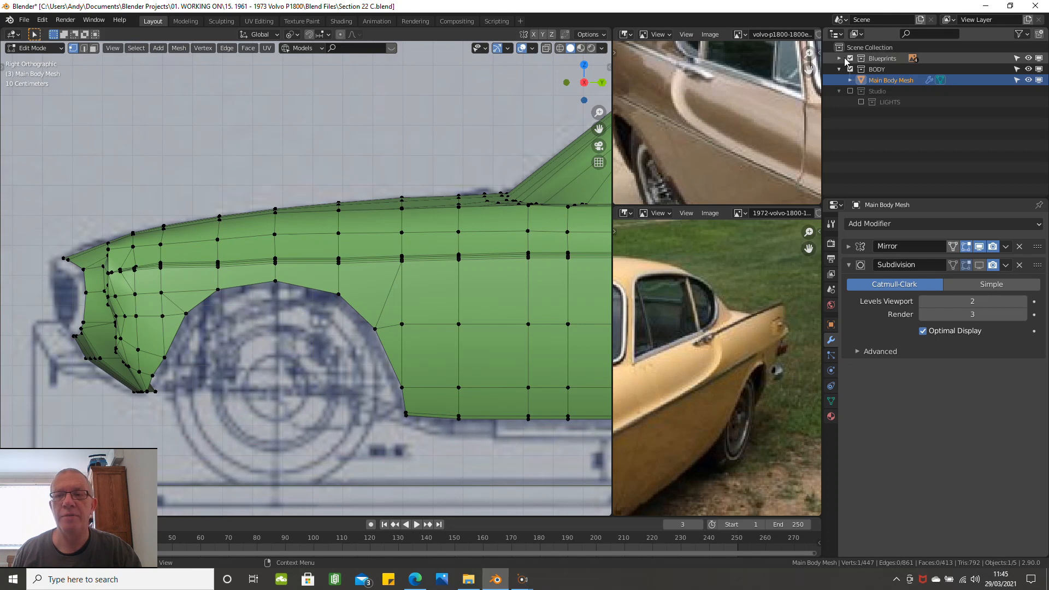
click(850, 59)
scroll(206, 206, up, 2)
shift+middle_drag(207, 233, 292, 202)
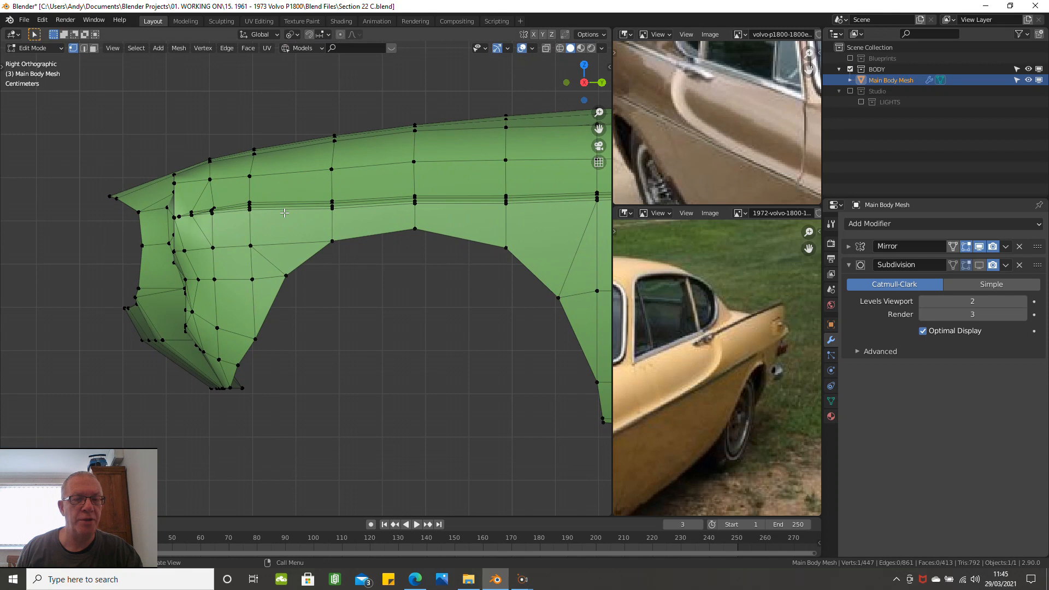
key(ctrl+r)
click(284, 213)
click(285, 212)
Step: Connect the lowest vertex of the new loop to the wheel-arch vertex below it with an edge
scroll(297, 213, up, 2)
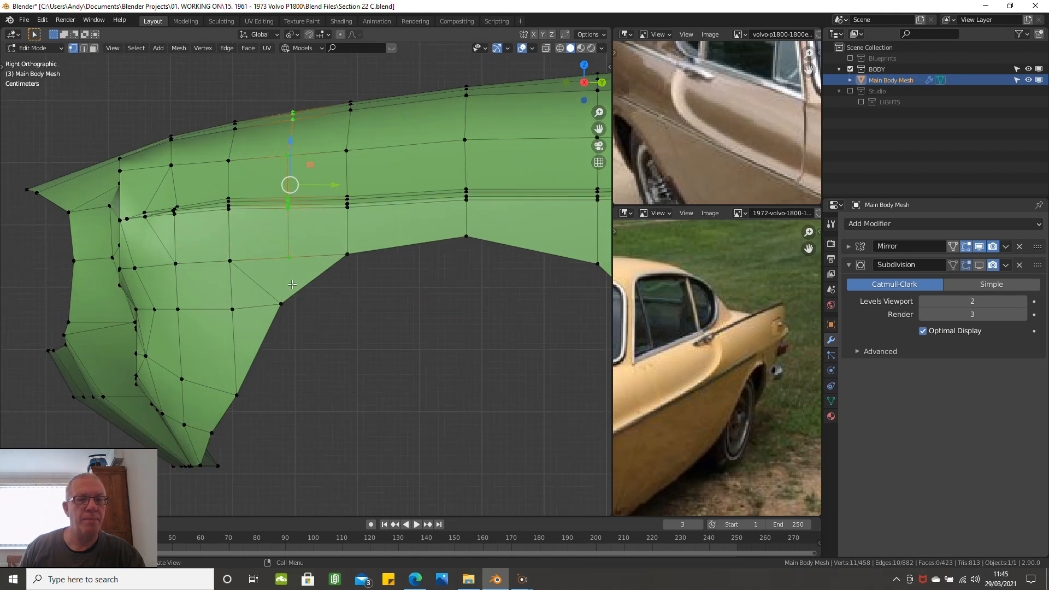
click(289, 258)
shift+click(281, 303)
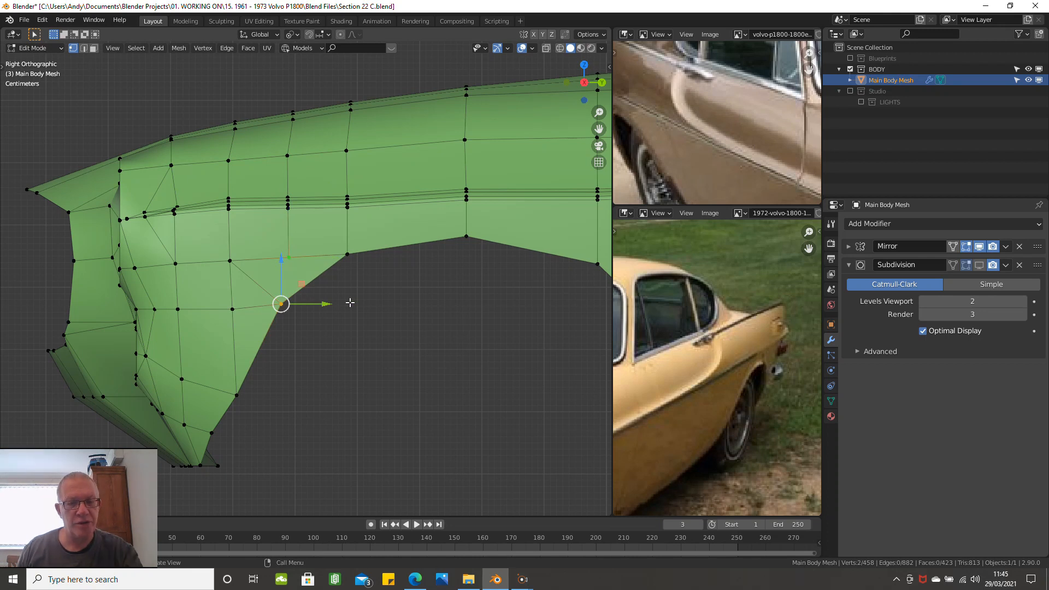
key(alt+a)
Step: Join the two triangles beside the front of the wheel arch into a single quad
click(230, 261)
shift+click(289, 258)
shift+click(280, 304)
shift+click(233, 309)
key(alt+j)
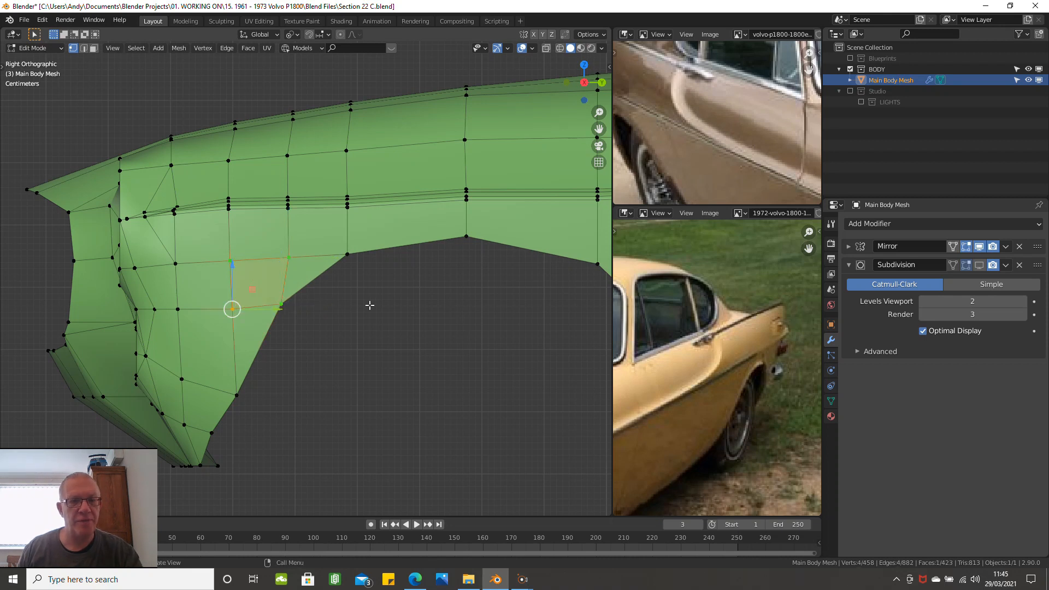
Step: Show the Blueprints collection again behind the front wing
scroll(365, 301, down, 1)
scroll(336, 273, up, 1)
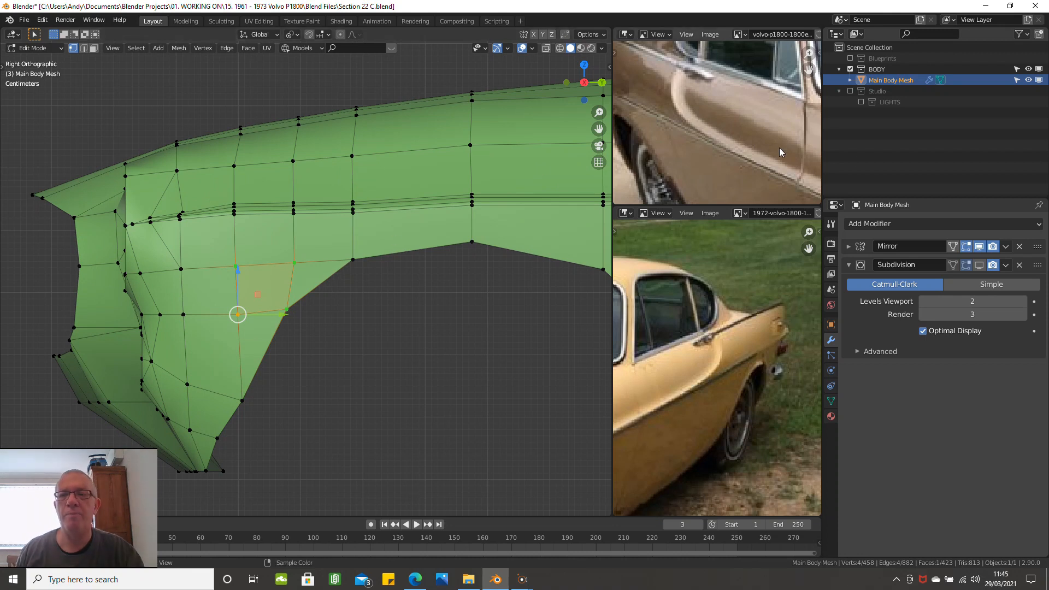
click(852, 59)
Step: Align the wheel-arch vertex vertically with the one above it, using the Active Element pivot and a scale of 0 along Y
click(286, 310)
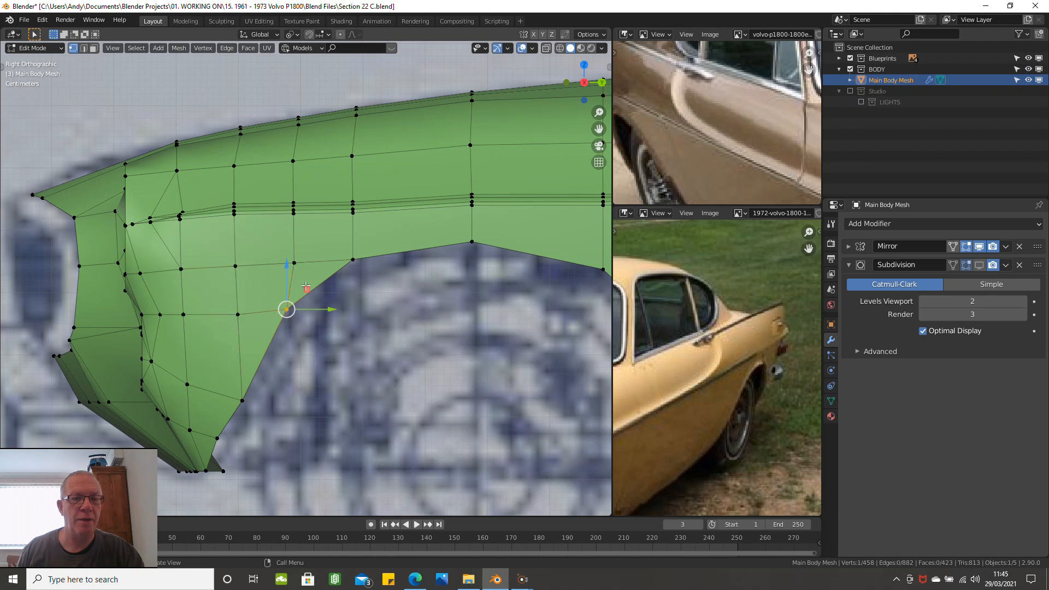
shift+click(294, 263)
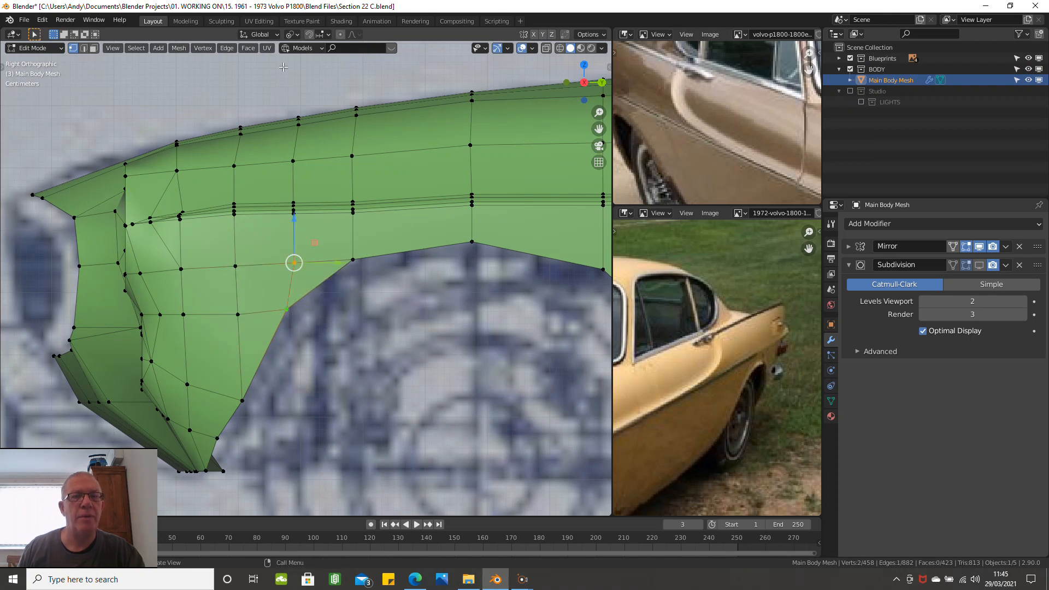
click(293, 34)
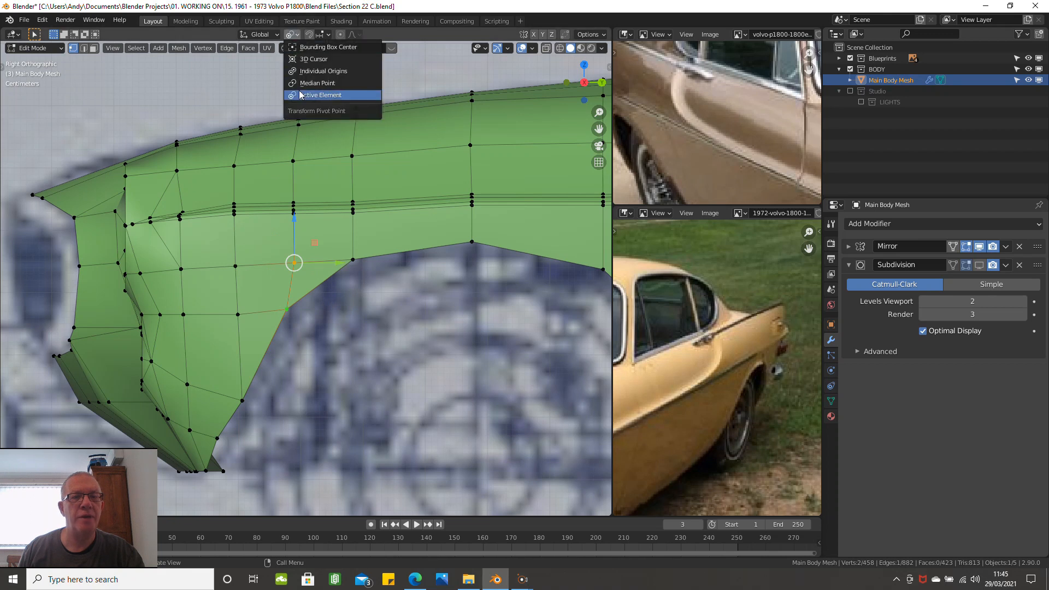
click(321, 95)
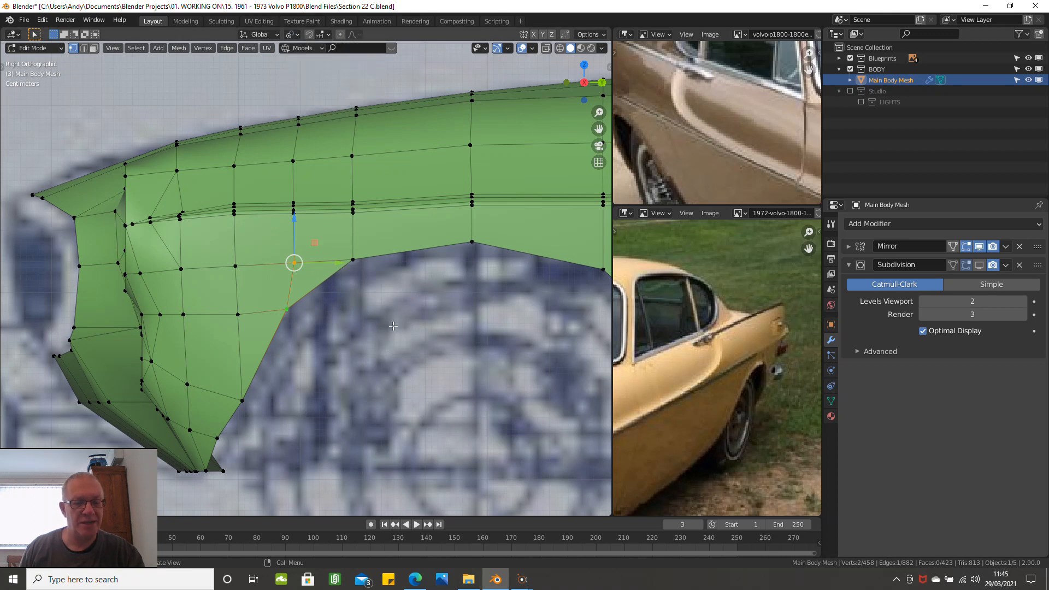
key(s)
text(y)
text(0)
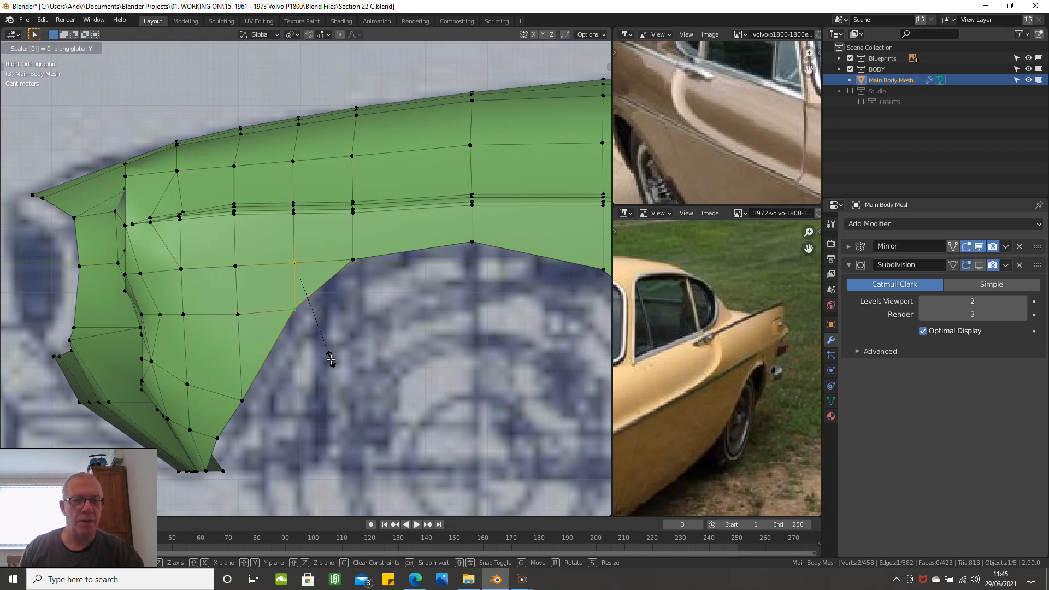
key(Return)
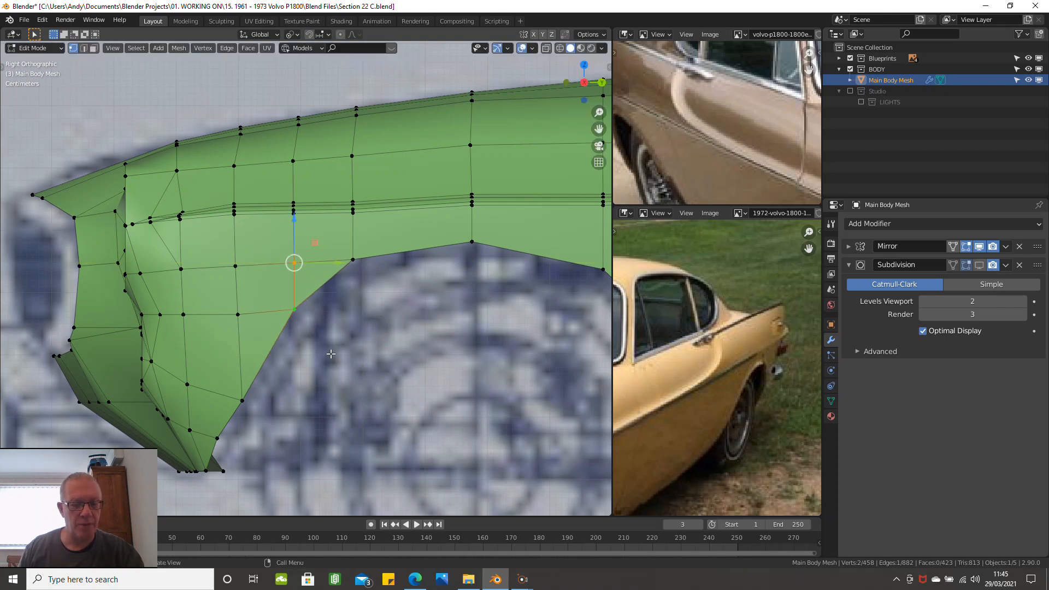
Step: Switch to wireframe shading and raise the aligned wheel-arch vertex slightly along Z towards the blueprint's arch line
key(z)
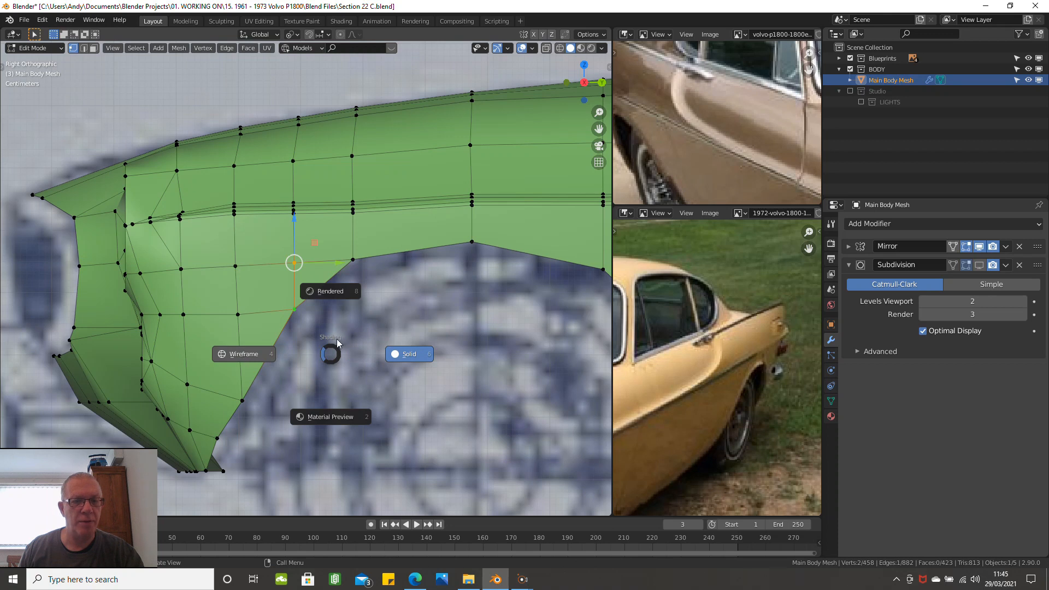
key(4)
scroll(324, 328, up, 1)
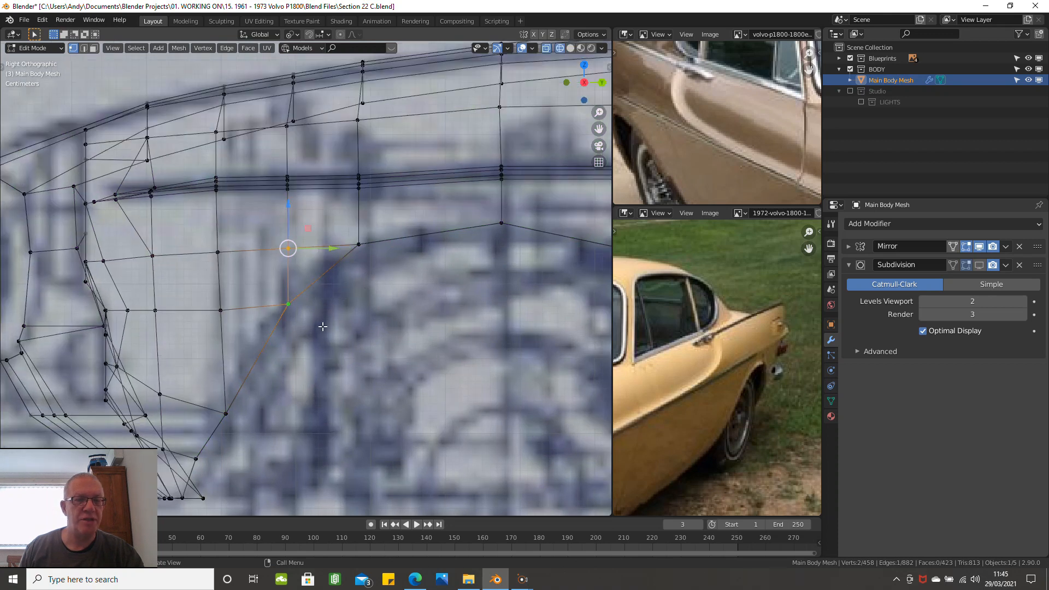
click(297, 306)
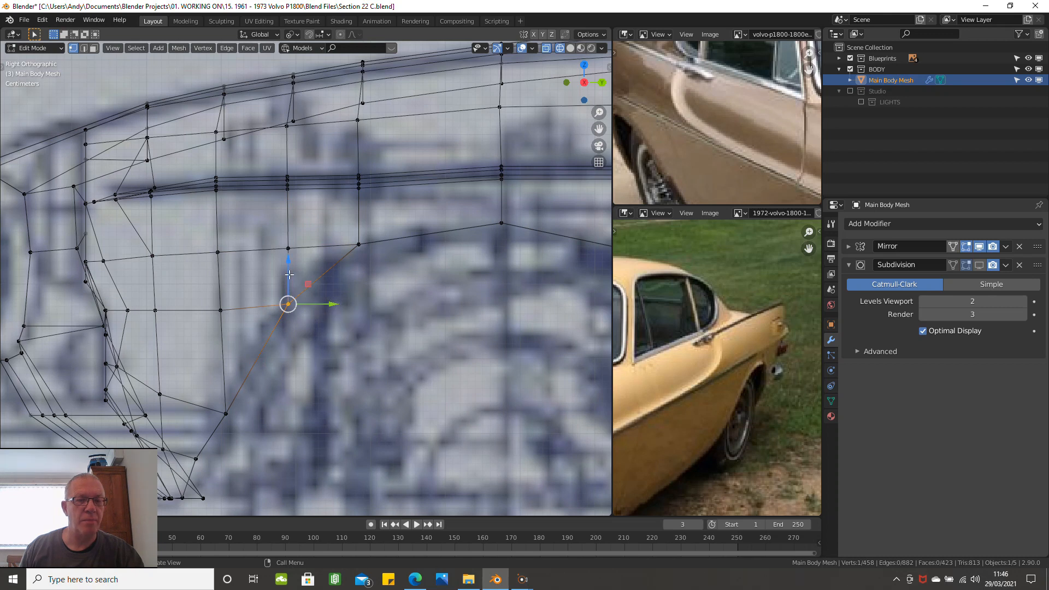
drag(286, 272, 284, 258)
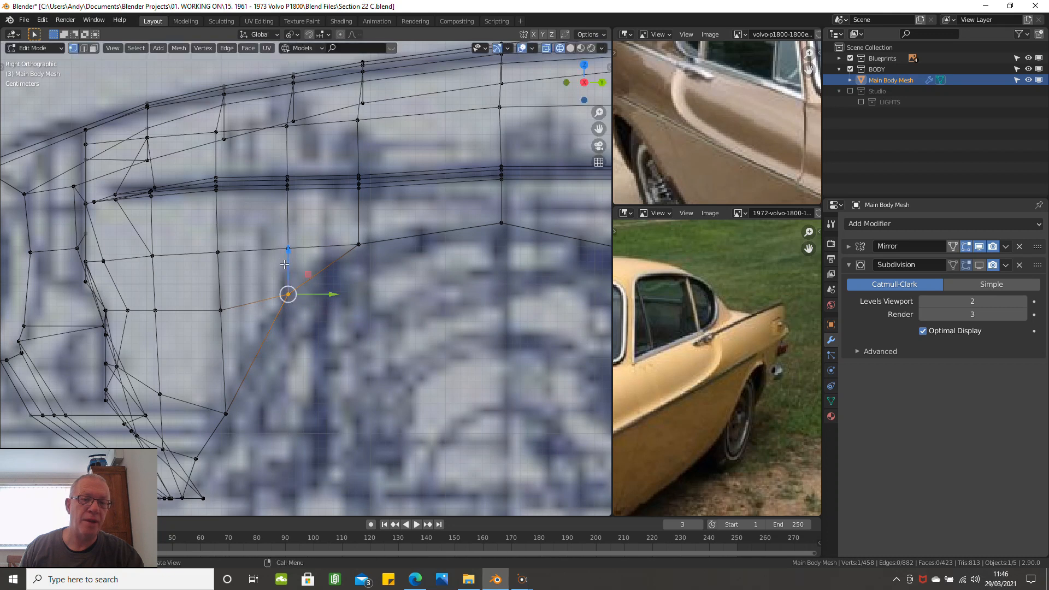
scroll(295, 284, down, 4)
scroll(298, 287, up, 3)
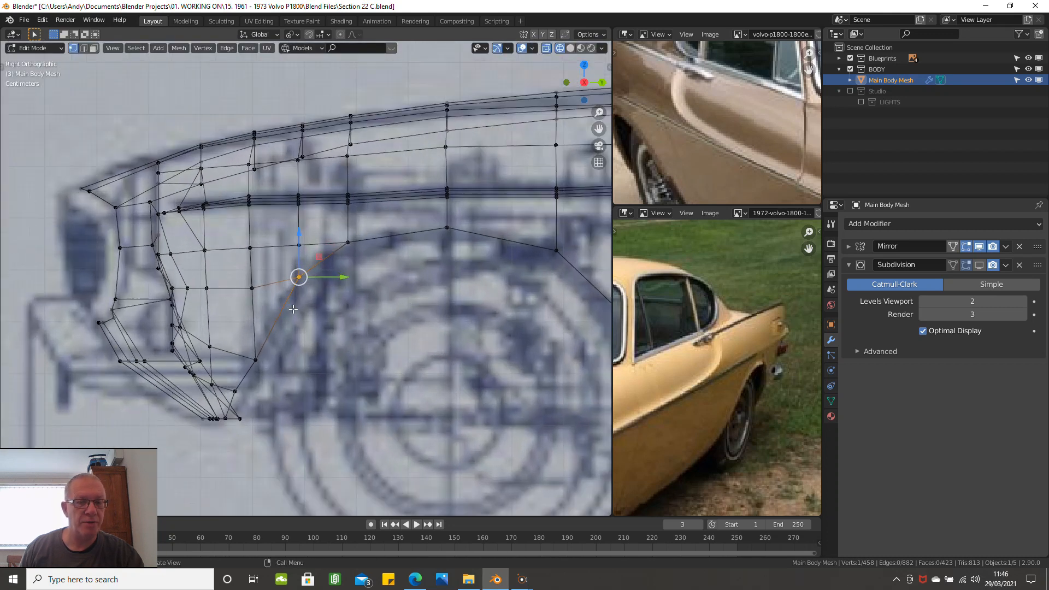
Step: Examine the reshaped front wheel arch and body side against the blueprint, both up close and across the whole car
scroll(293, 309, down, 2)
scroll(290, 312, up, 3)
scroll(271, 317, down, 1)
scroll(271, 316, up, 2)
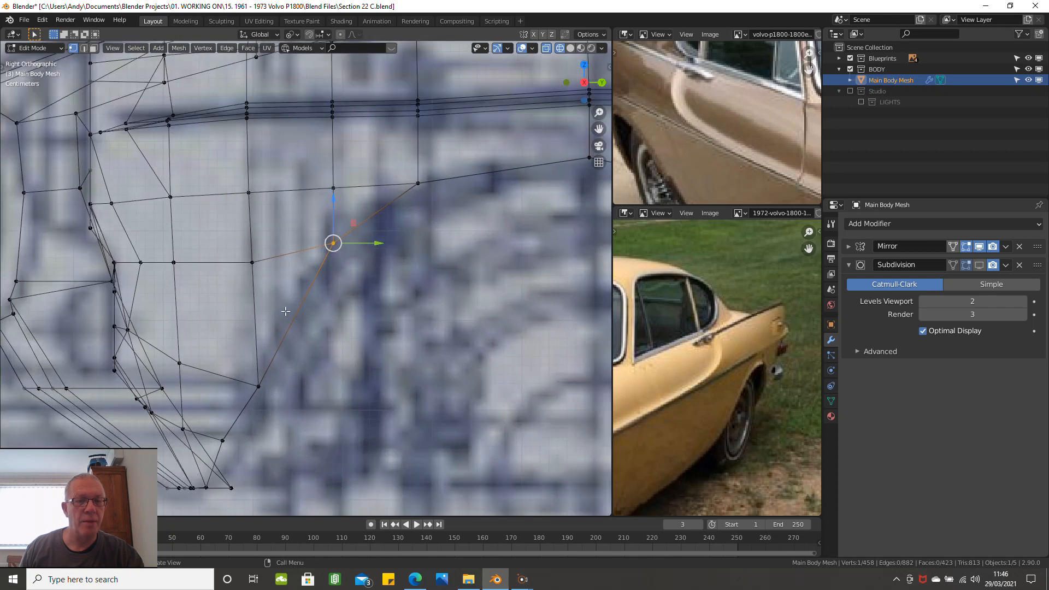
scroll(336, 240, down, 4)
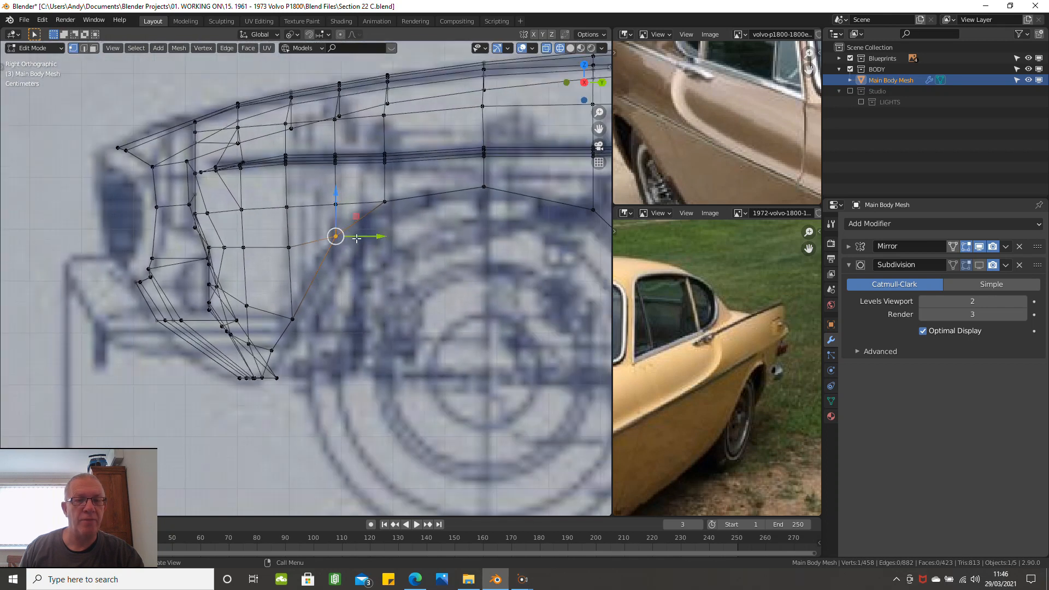
scroll(358, 238, down, 1)
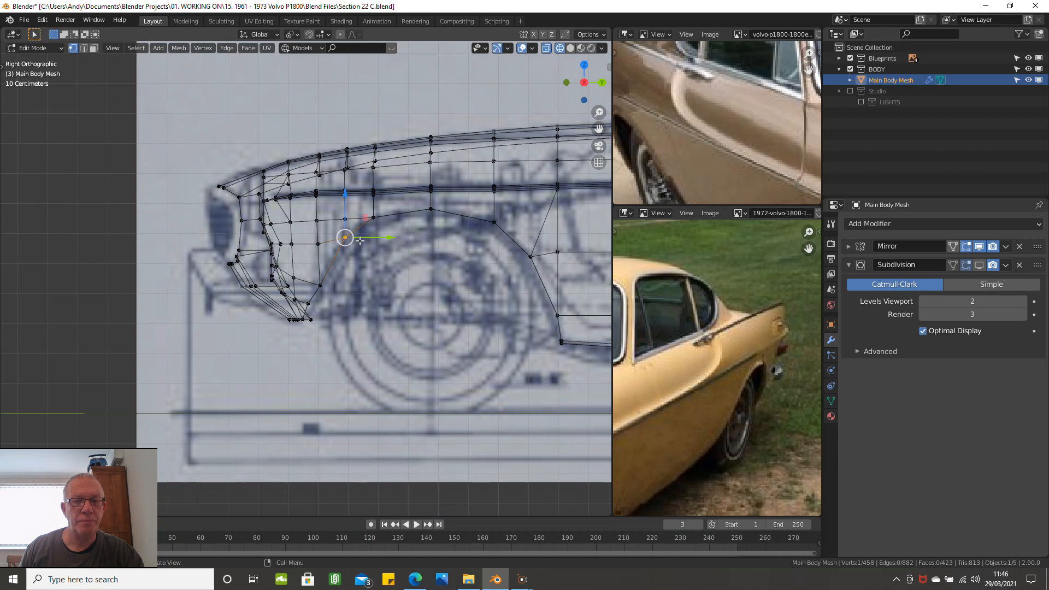
scroll(360, 240, down, 5)
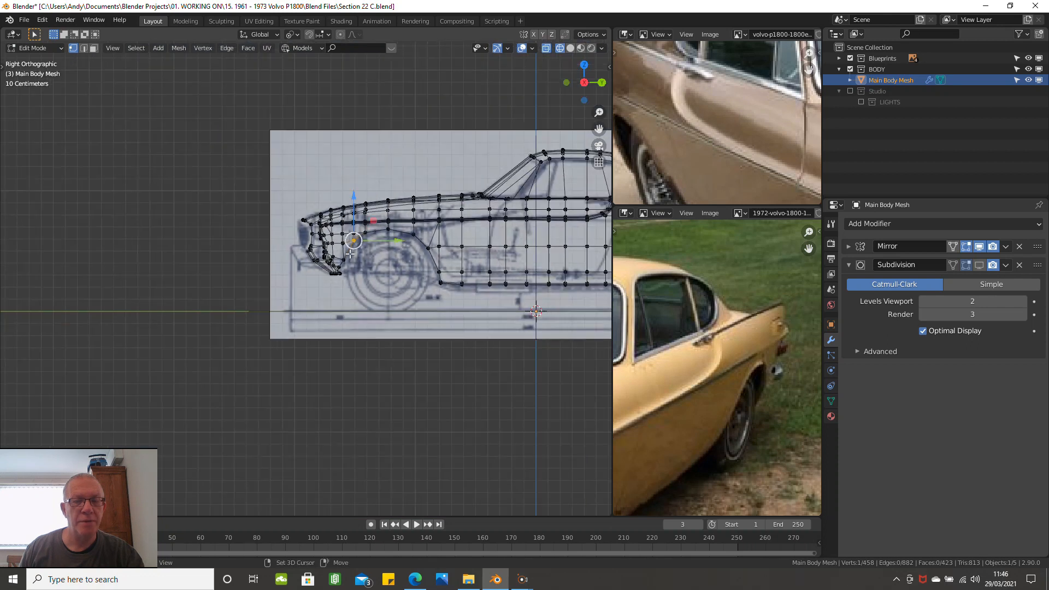
scroll(351, 254, up, 1)
scroll(366, 285, up, 1)
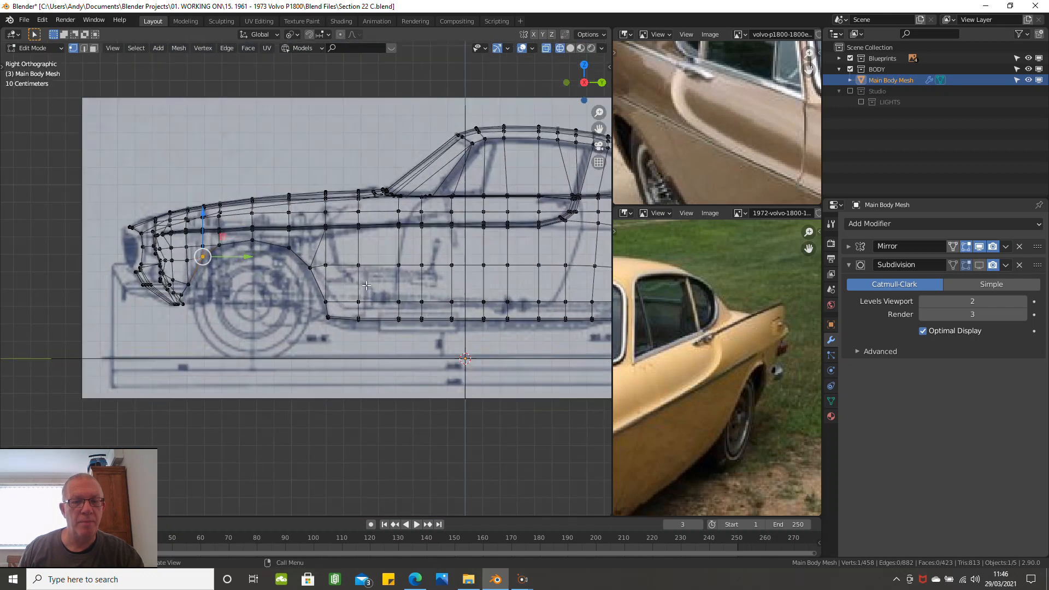
middle_drag(308, 277, 298, 281)
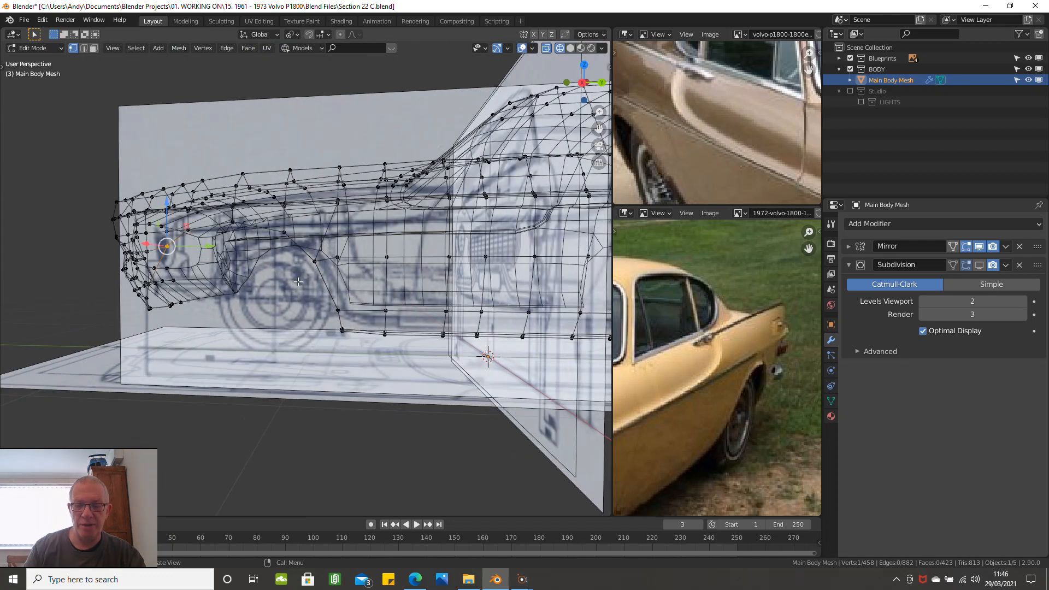
key(KP_3)
scroll(297, 282, up, 2)
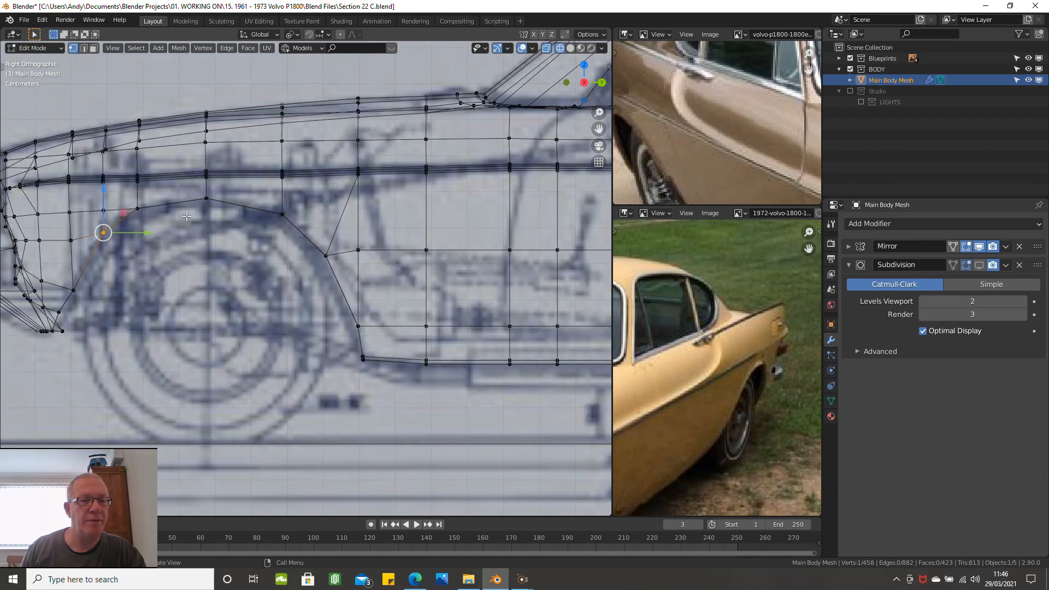
shift+middle_drag(141, 226, 229, 209)
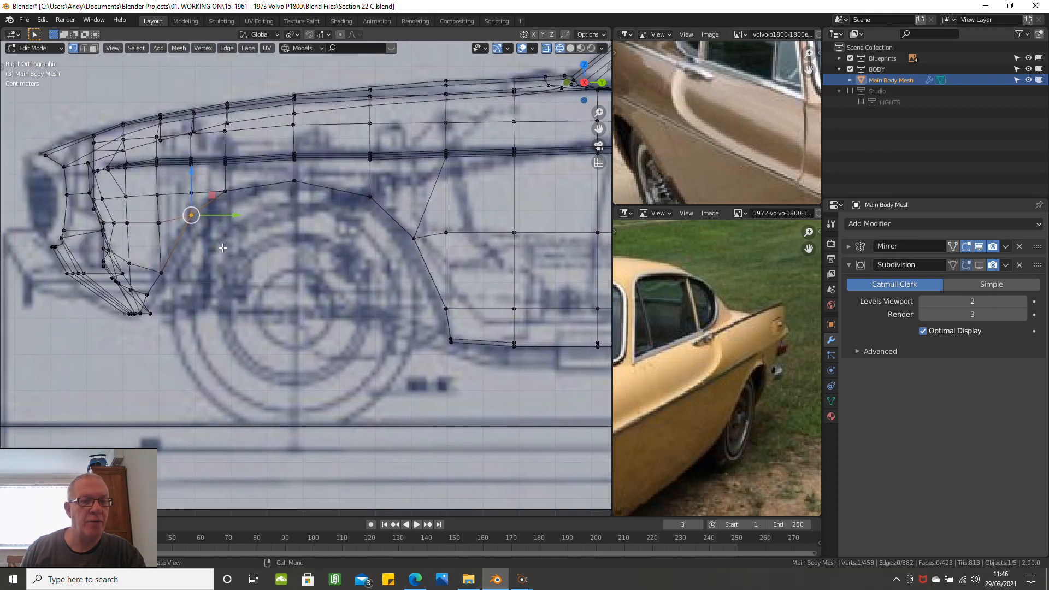
Step: Switch to solid shading and add a centred vertical edge loop through the front wing at the rear of the wheel arch
key(z)
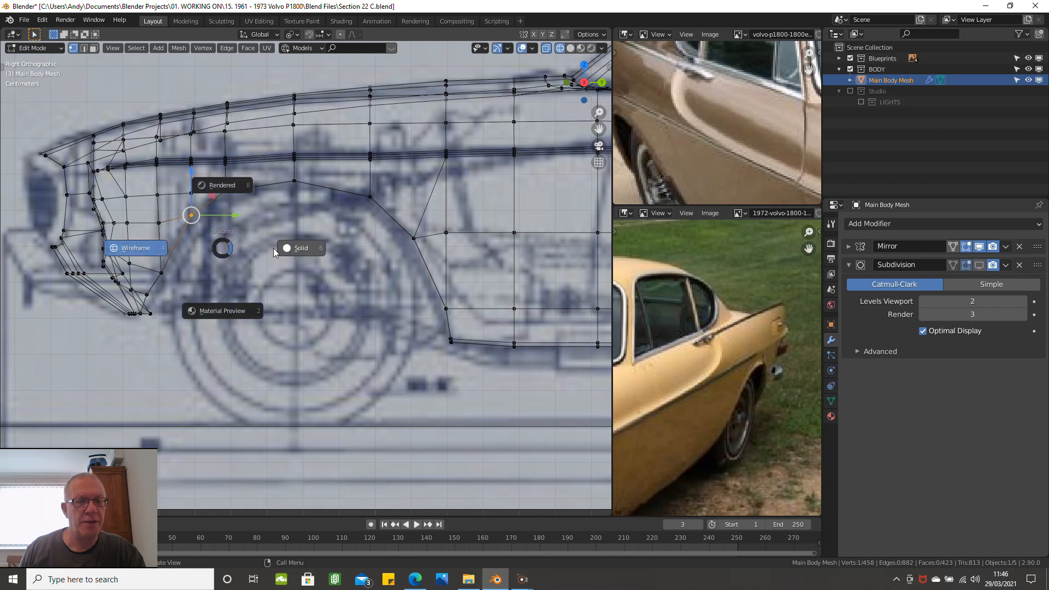
click(293, 250)
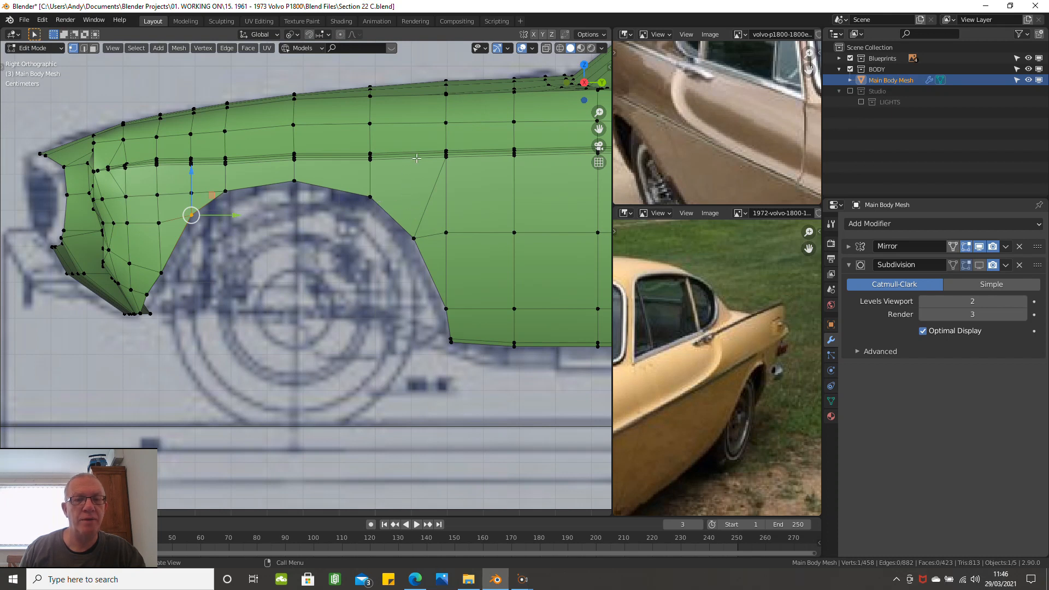
key(ctrl+r)
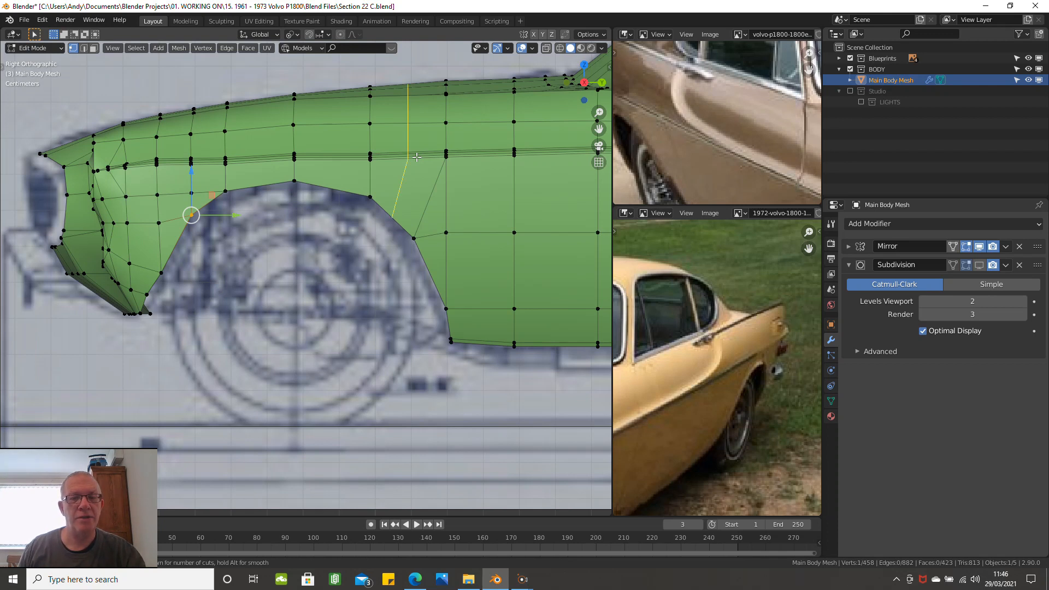
click(416, 157)
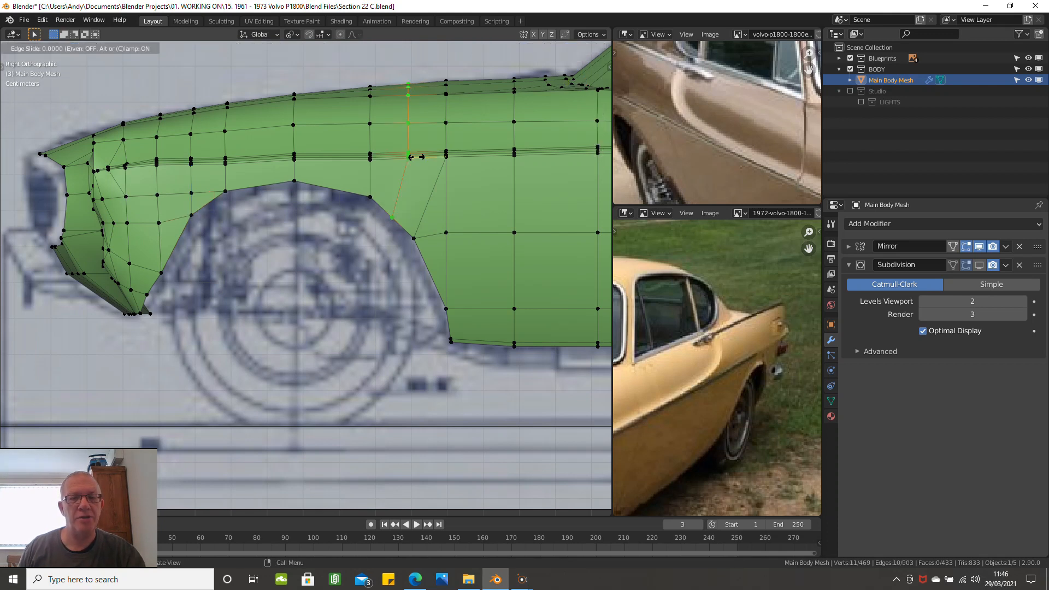
right_click(417, 157)
Step: Merge the new loop's arch vertex at last into the vertex behind it, and move the merged vertex slightly up and forward
click(404, 211)
shift+click(415, 239)
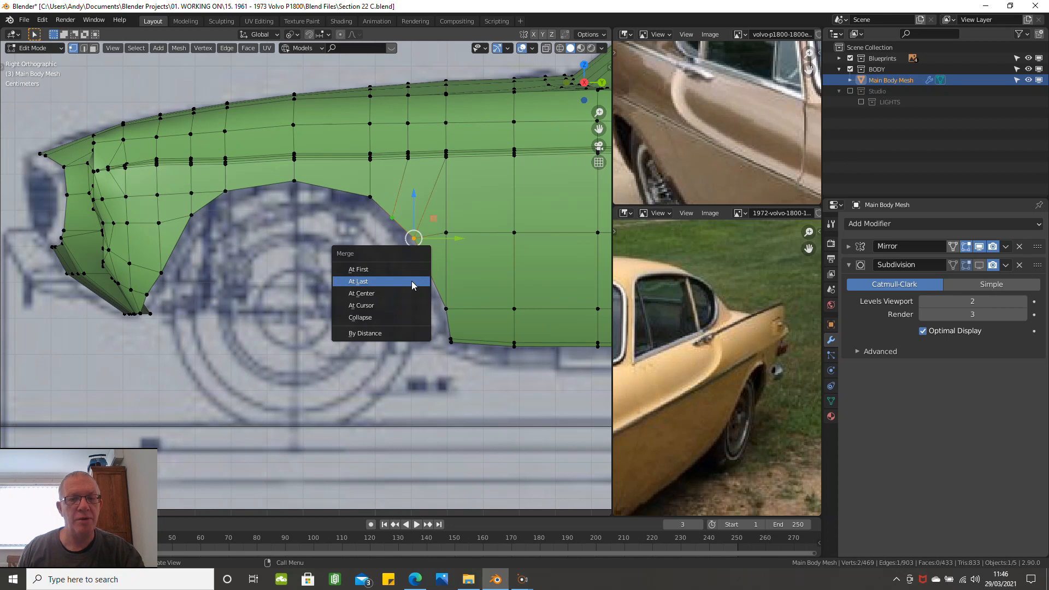
click(412, 281)
scroll(425, 192, up, 2)
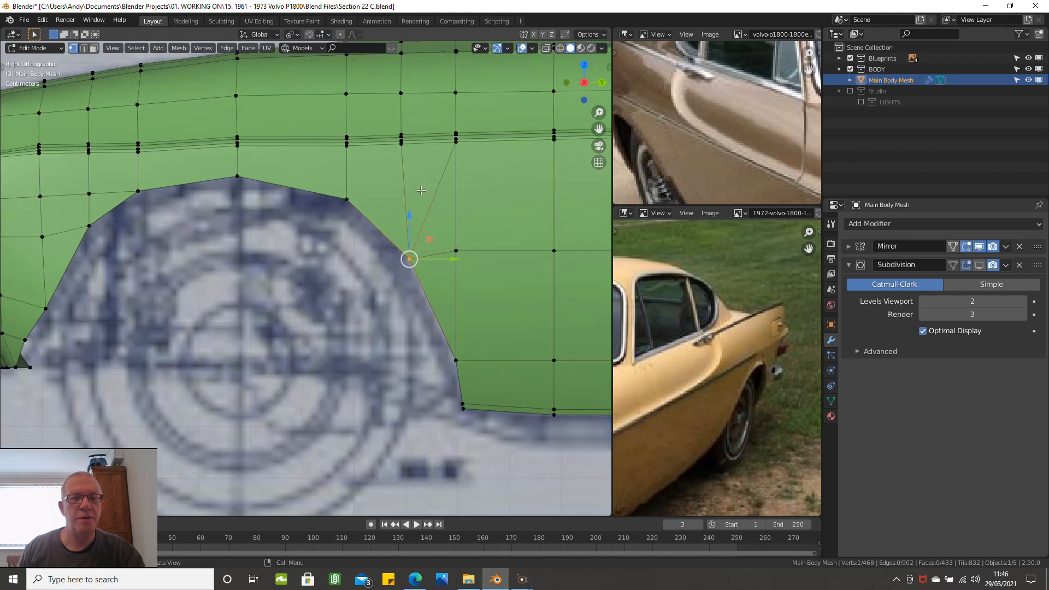
mouse_move(410, 234)
mouse_down()
mouse_move(411, 221)
mouse_move(430, 241)
mouse_up()
Step: Dissolve the diagonal edge running from the merged arch vertex up to the body crease line
scroll(429, 241, down, 3)
key(alt+a)
click(416, 224)
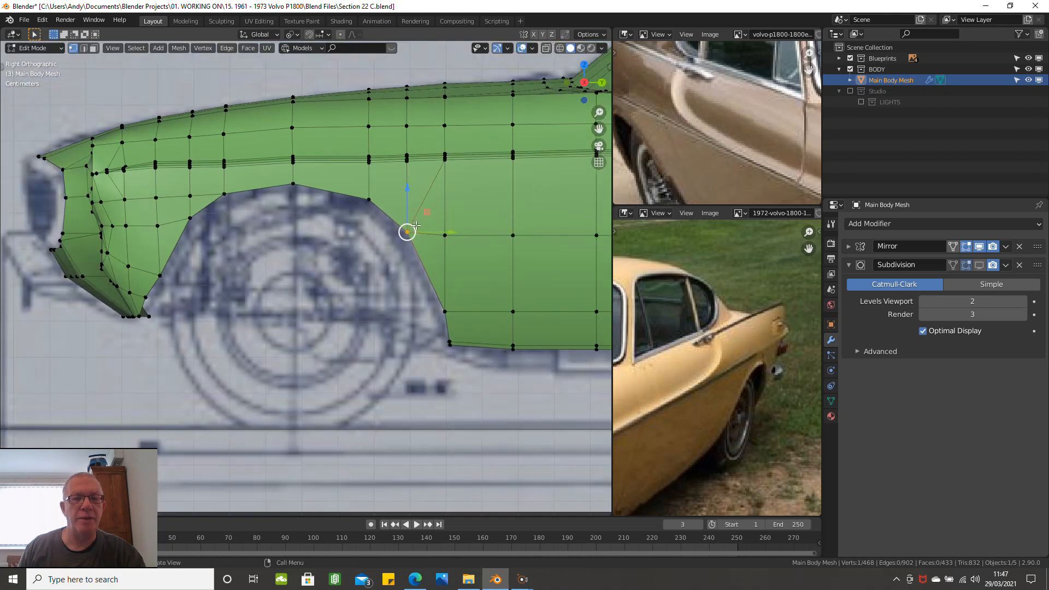
shift+click(442, 173)
key(x)
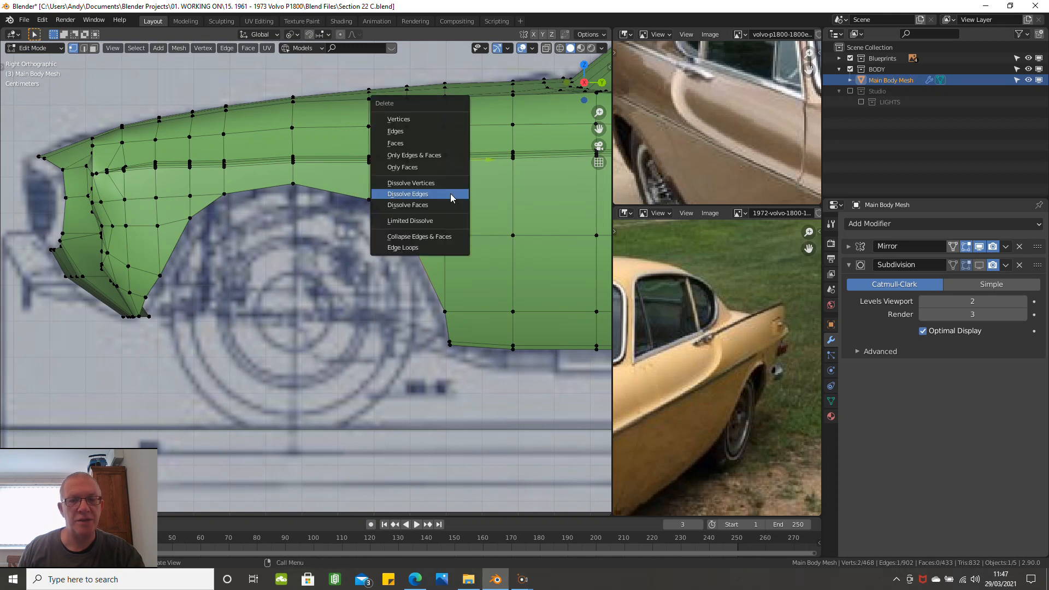
click(451, 194)
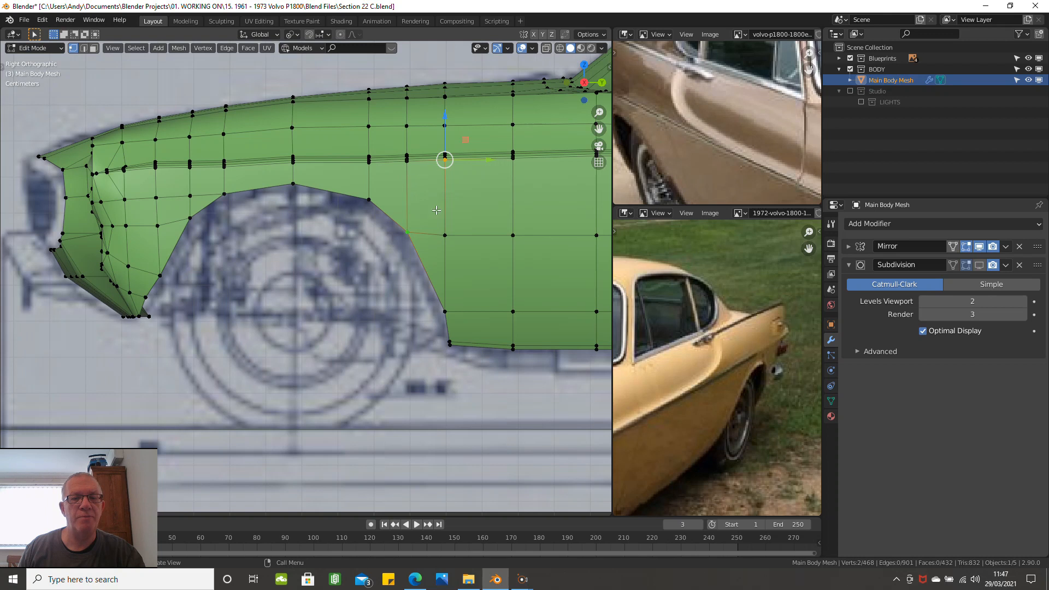
click(342, 267)
Step: Switch to wireframe shading and raise the lower vertex on the arch's front side slightly along Z
scroll(342, 268, down, 2)
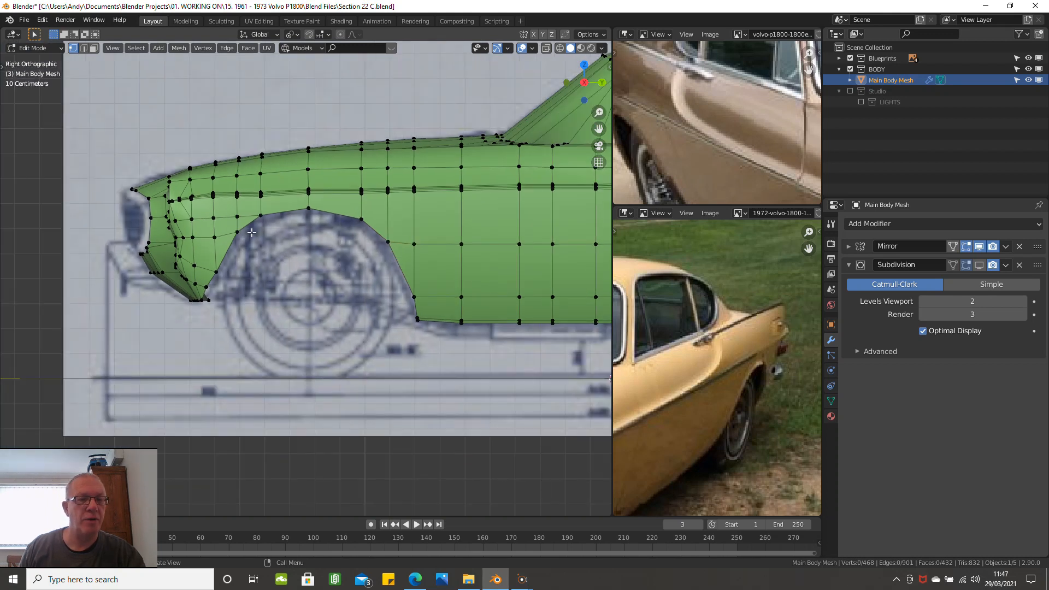
scroll(251, 233, up, 3)
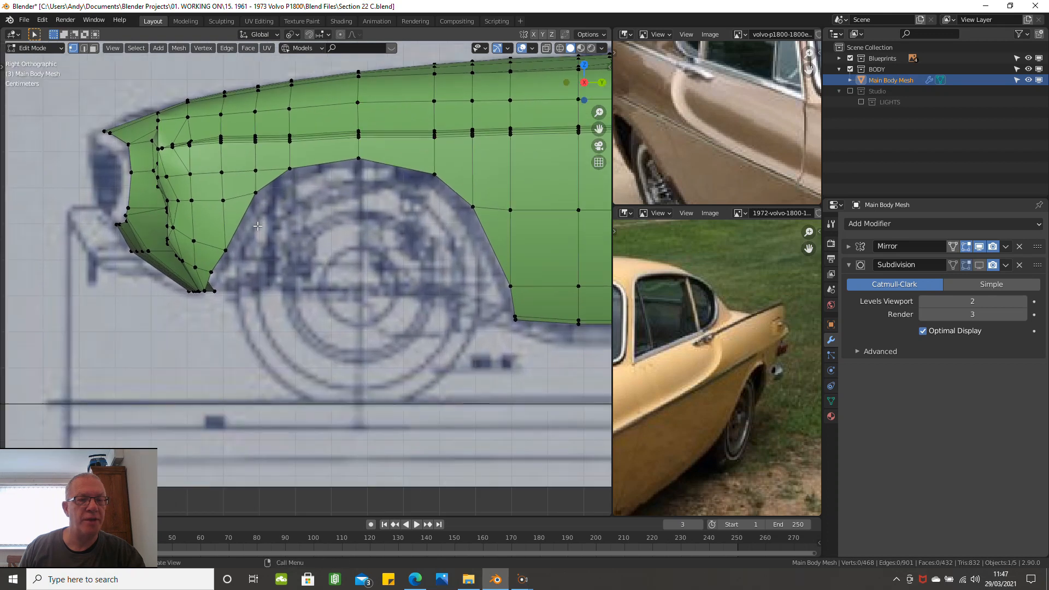
scroll(258, 226, up, 1)
scroll(243, 231, up, 2)
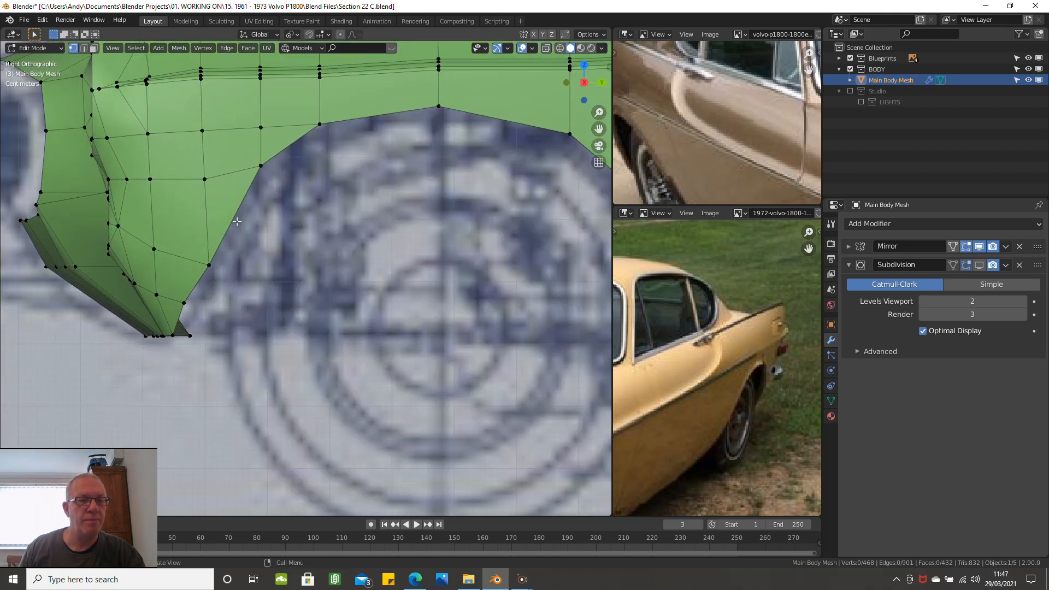
click(224, 242)
key(z)
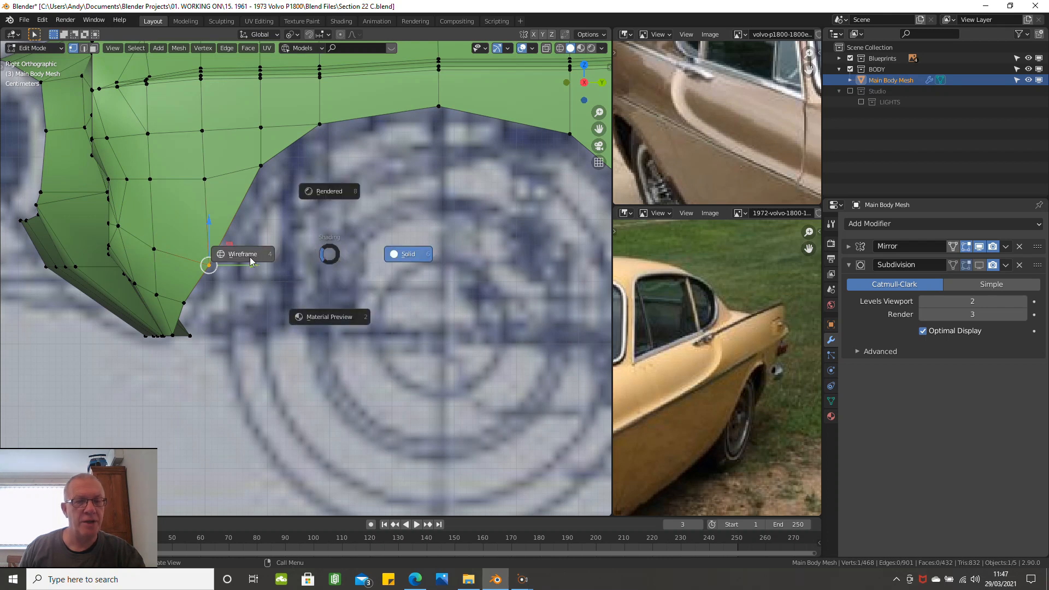
click(249, 254)
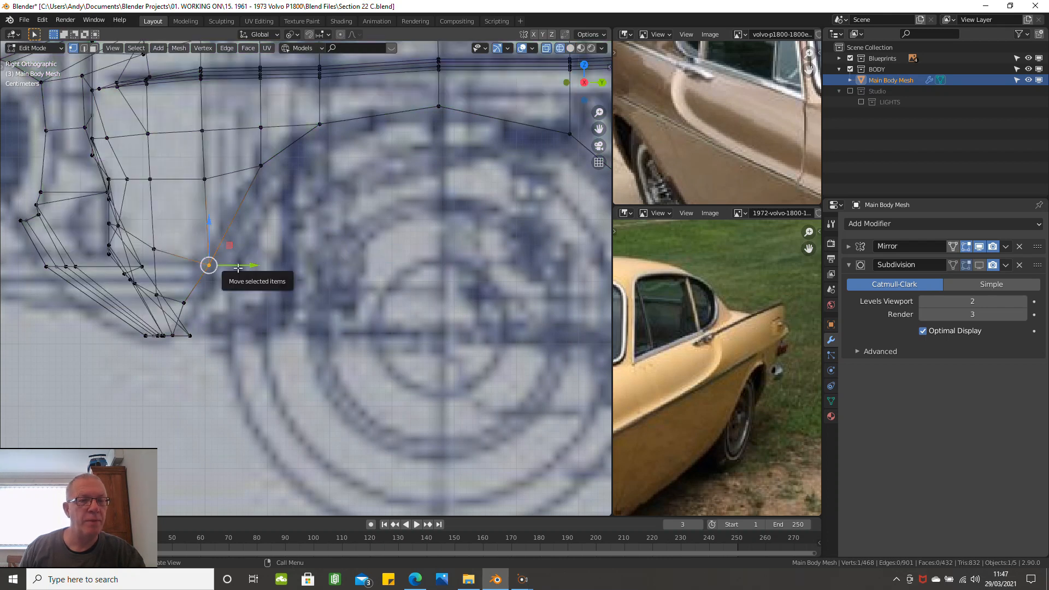
drag(210, 243, 205, 227)
Step: Return to solid shading and move the next lower vertex on the arch's front side slightly rearward along Y
click(184, 302)
scroll(241, 301, down, 4)
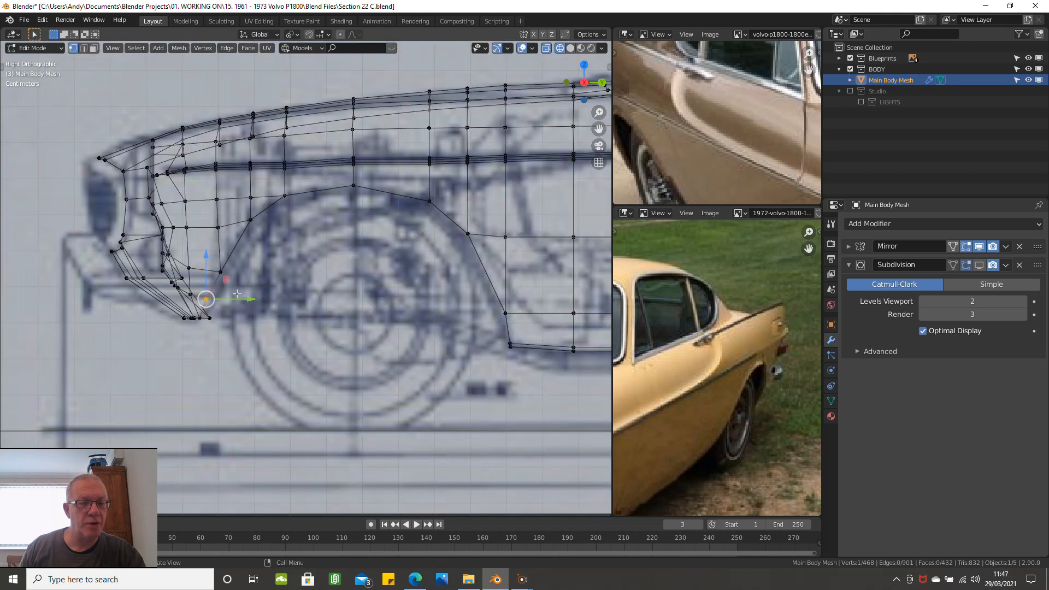
key(z)
click(324, 306)
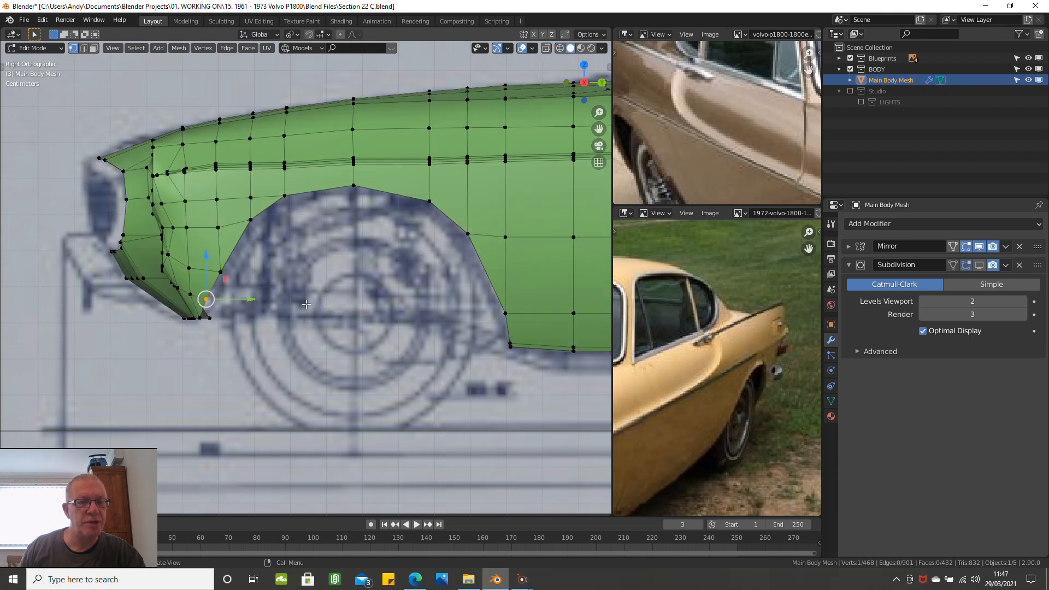
drag(246, 297, 252, 297)
scroll(282, 261, down, 1)
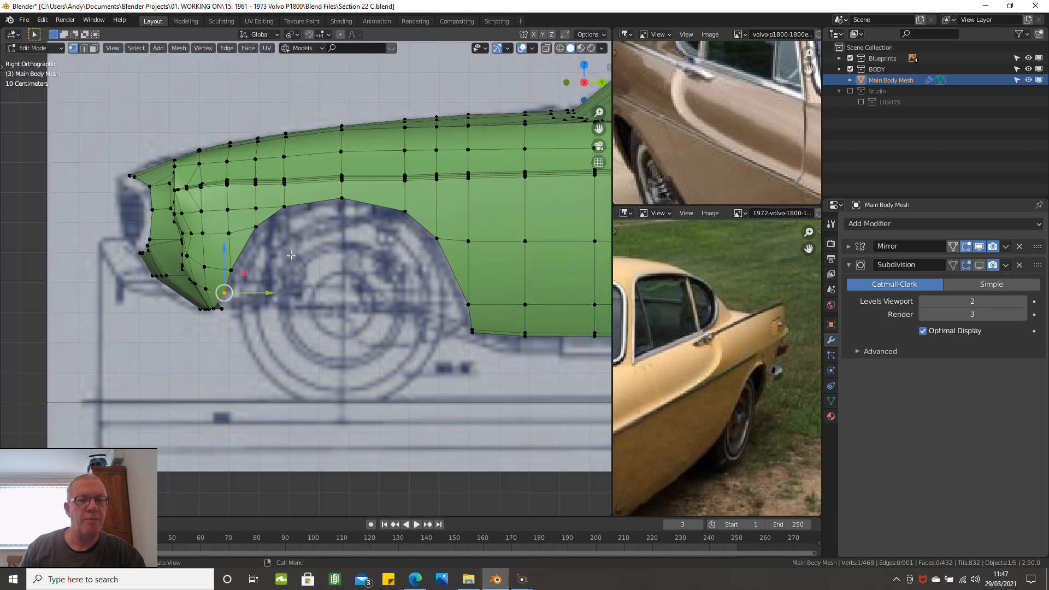
Step: Enable the Subdivision modifier's viewport display to check the smoothed front wheel arch against the blueprint
shift+middle_drag(290, 255, 274, 276)
click(980, 264)
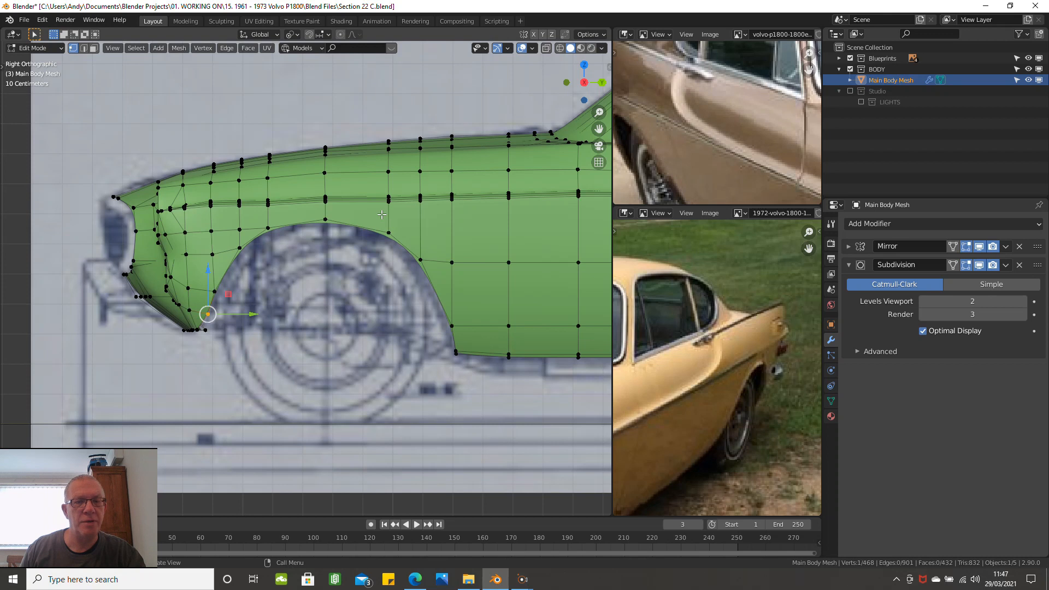
scroll(232, 211, up, 2)
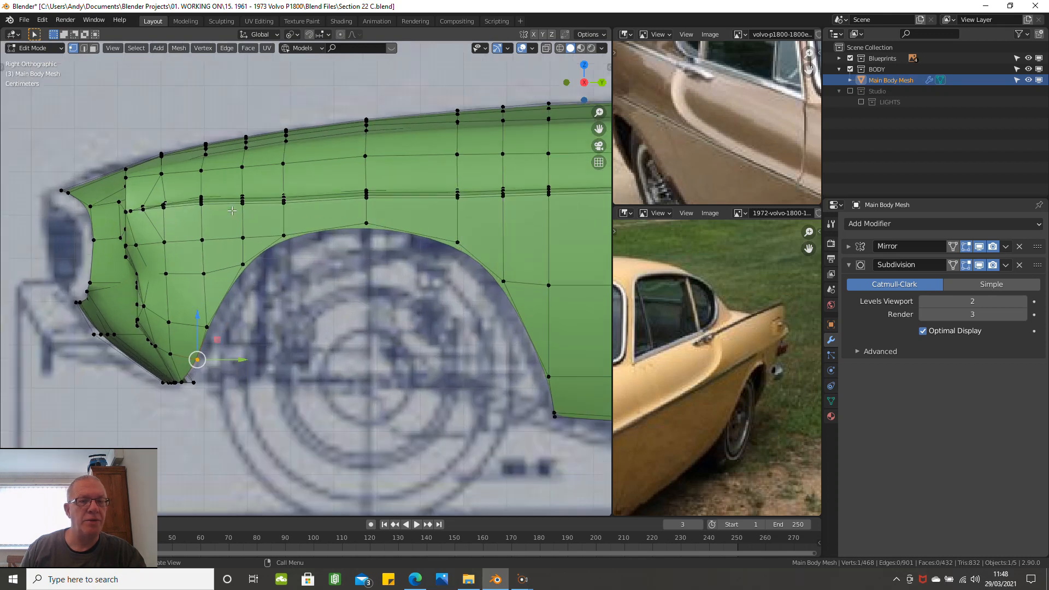
Step: Slide the vertical edge loop just ahead of the rear wheel arch forward by a factor of about 0.24
scroll(235, 213, down, 7)
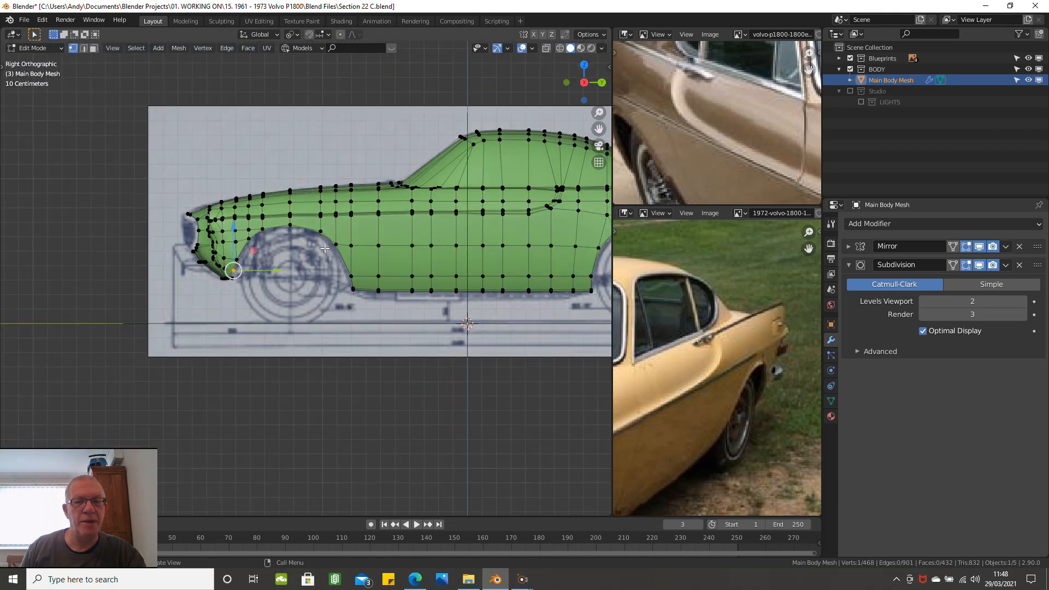
shift+middle_drag(334, 282, 165, 312)
scroll(467, 253, up, 4)
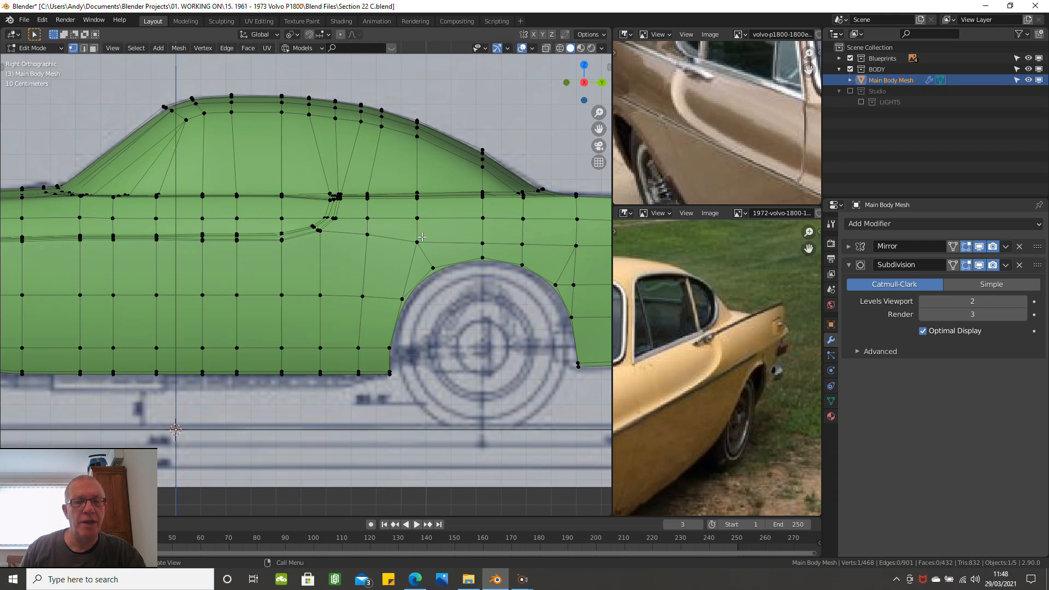
alt+click(418, 166)
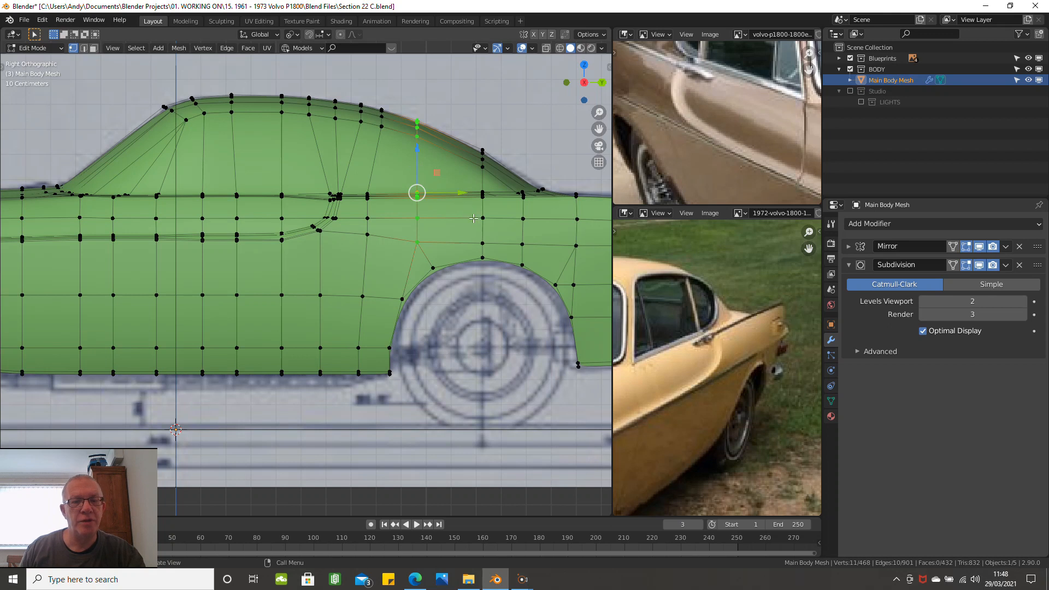
key(g)
key(g)
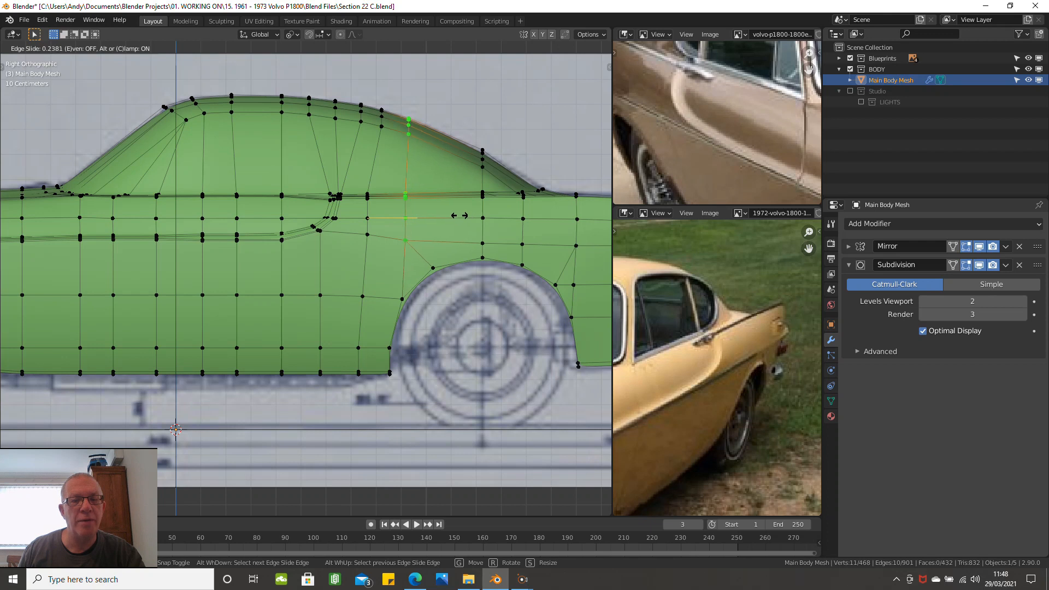
click(460, 216)
scroll(407, 208, up, 2)
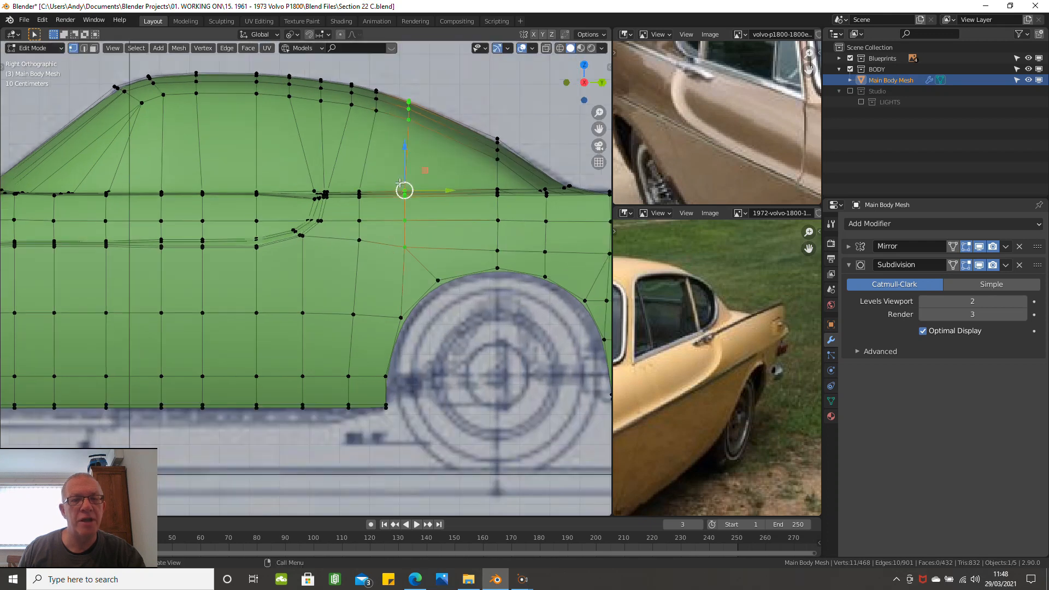
shift+middle_drag(431, 132, 424, 206)
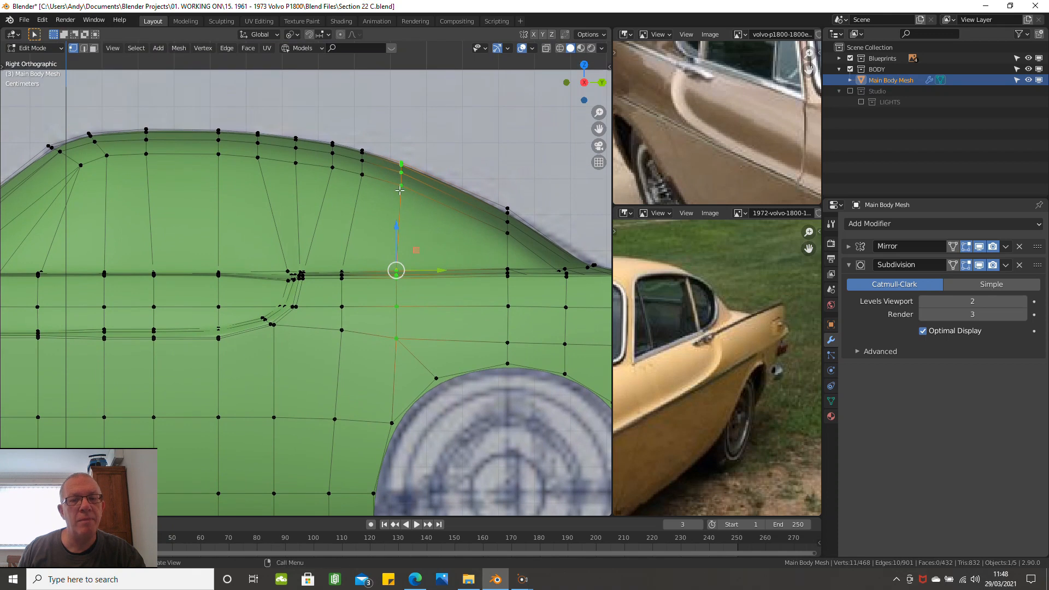
scroll(388, 164, up, 2)
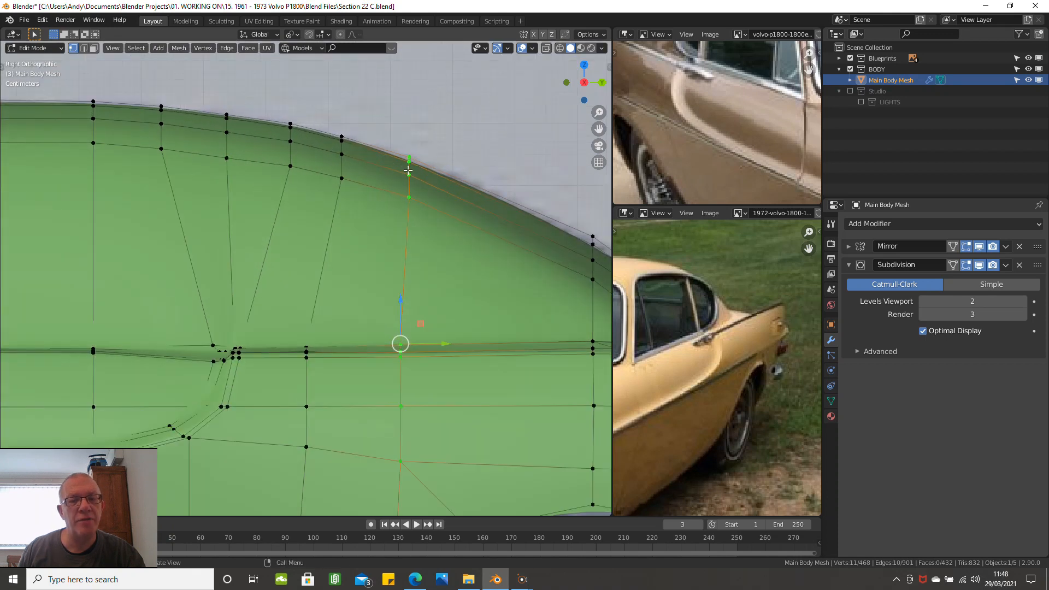
scroll(404, 168, down, 1)
shift+middle_drag(418, 228, 422, 170)
scroll(432, 213, up, 1)
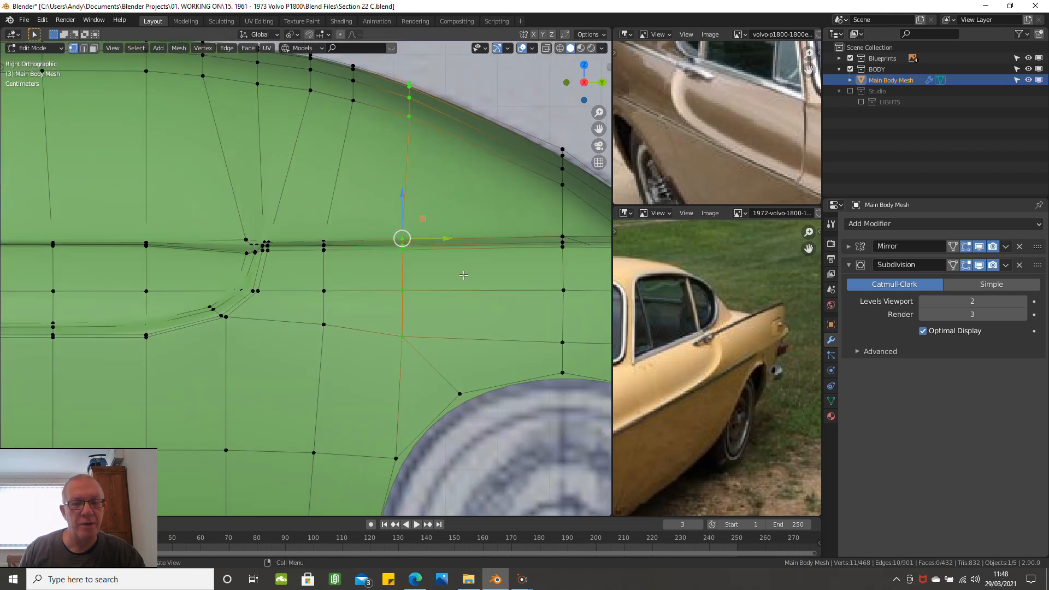
Step: Add a centred vertical loop cut between the slid edge loop and the loop through the top of the rear wheel arch
key(ctrl+r)
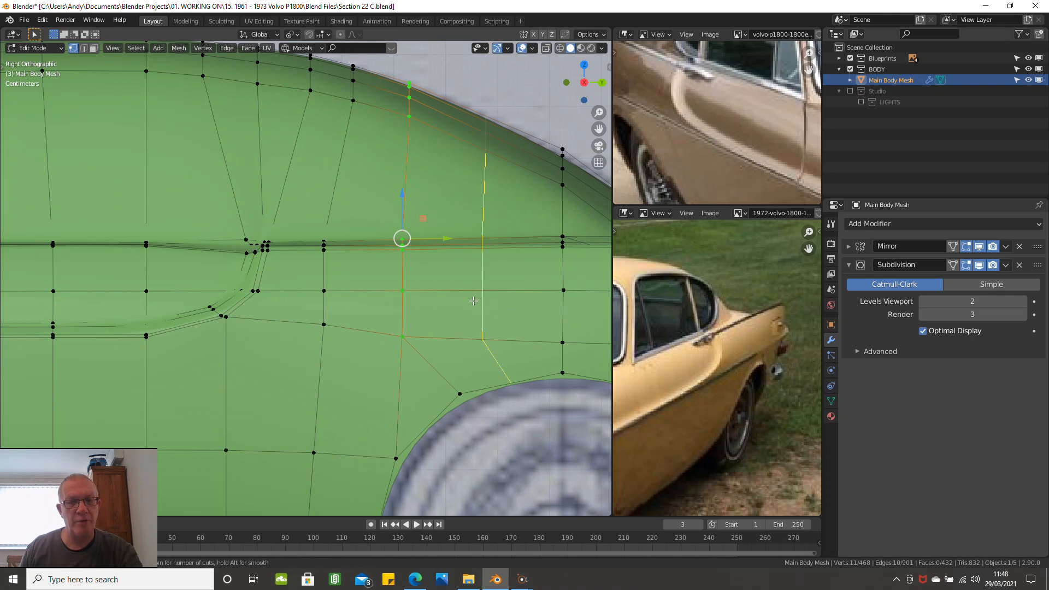
click(473, 301)
right_click(473, 301)
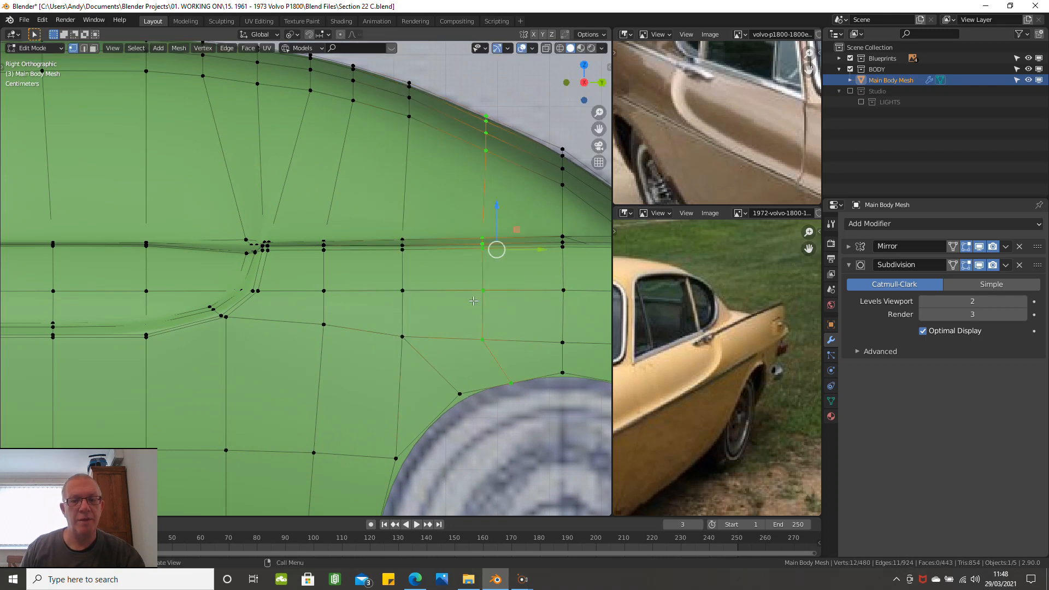
Step: Merge the new loop's bottom vertex At Last into the neighbouring vertex on the front side of the rear wheel arch
click(507, 381)
shift+click(460, 394)
right_click(529, 436)
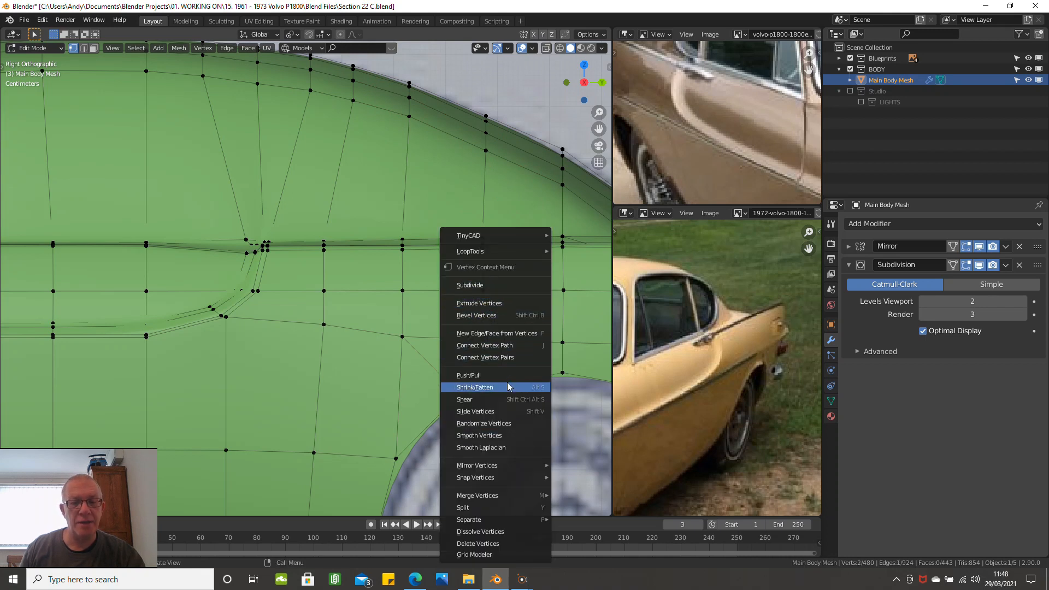
key(Escape)
key(m)
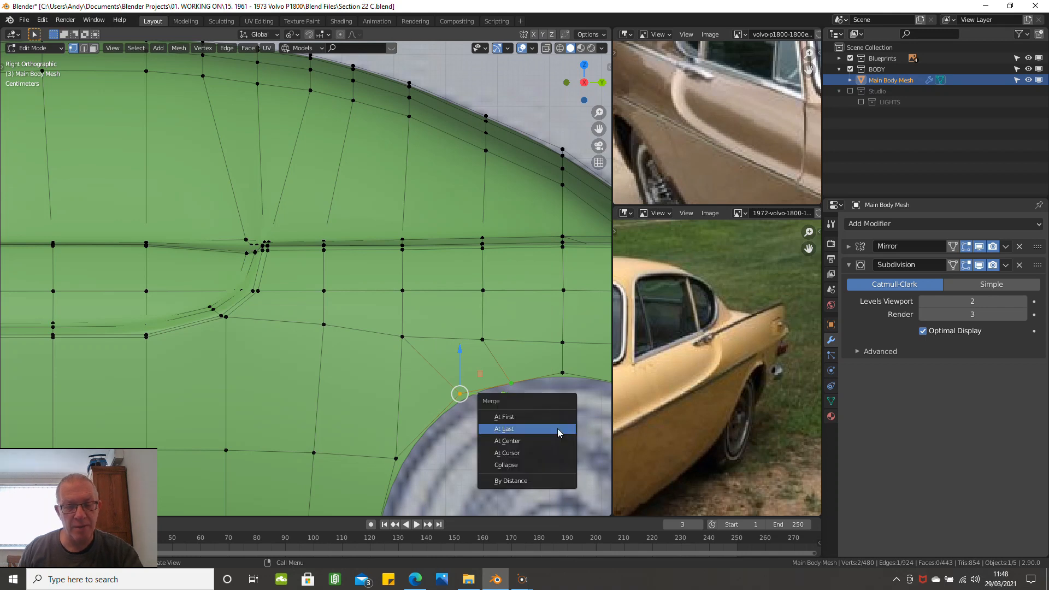
click(558, 429)
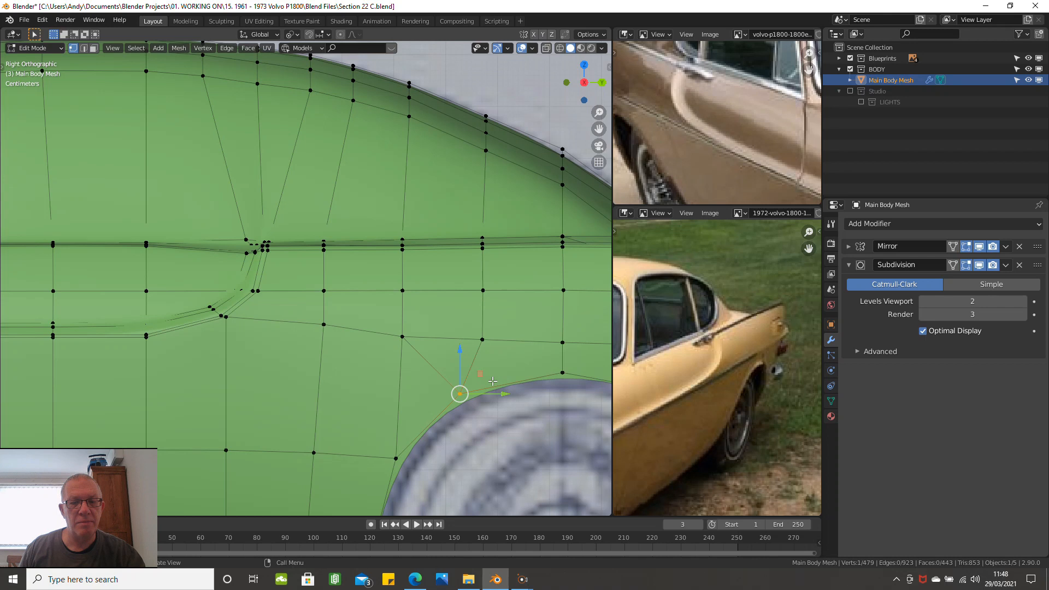
Step: Align the merged arch vertex vertically with the new loop's vertex above it by scaling to 0 along Y
shift+click(485, 342)
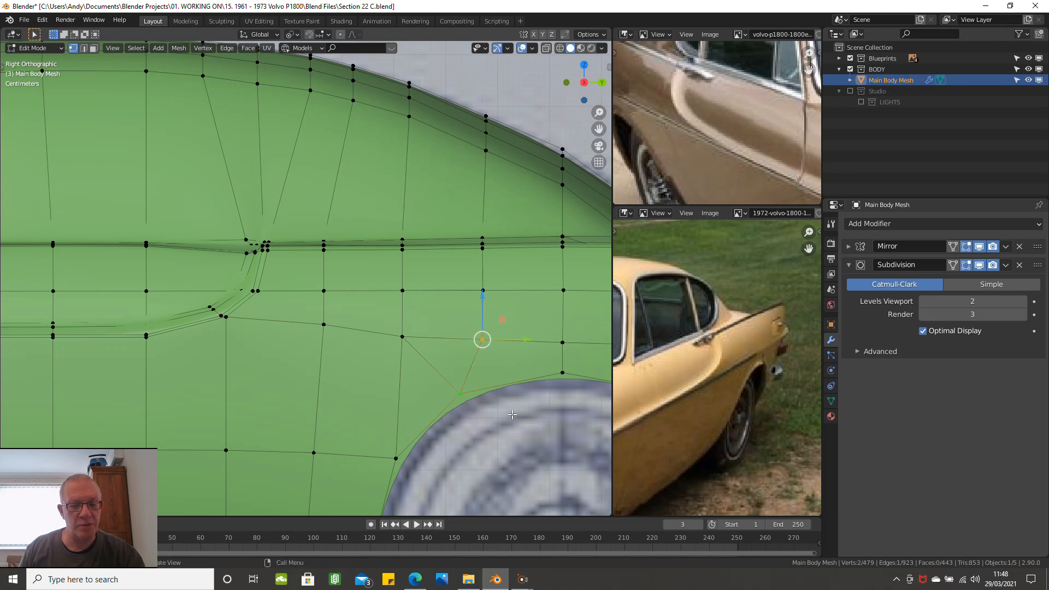
key(s)
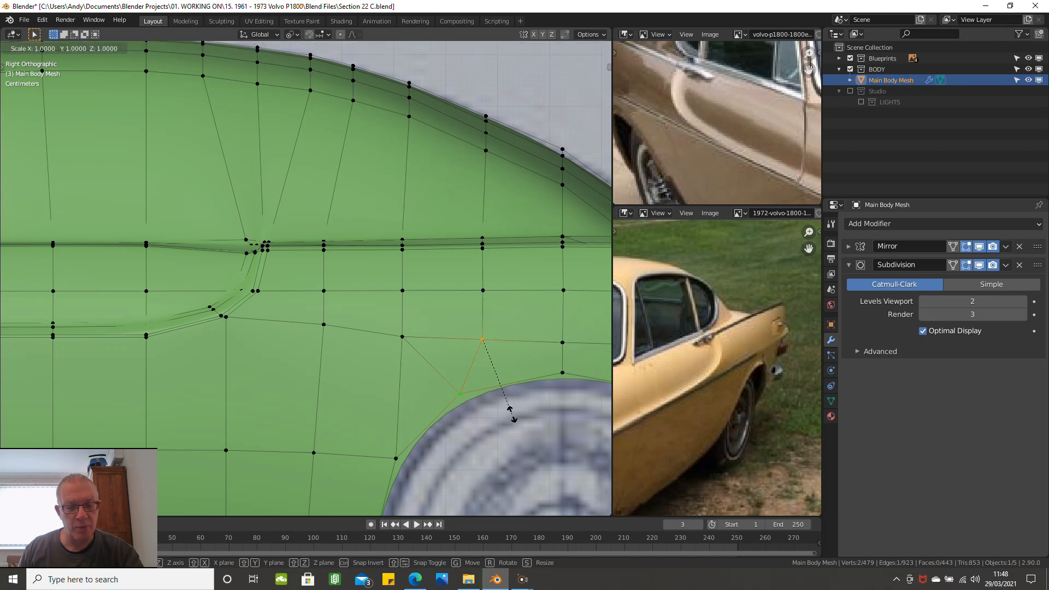
key(y)
key(0)
key(Return)
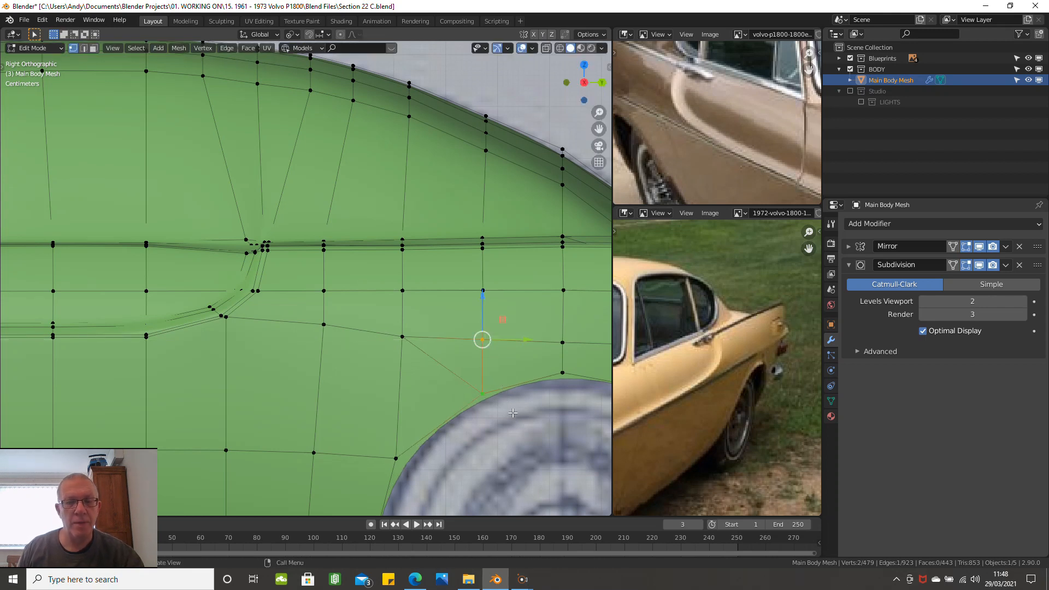
Step: Switch to wireframe shading and raise the aligned arch vertex slightly along Z to follow the blueprint's rear wheel arch
scroll(488, 380, up, 1)
scroll(487, 380, down, 2)
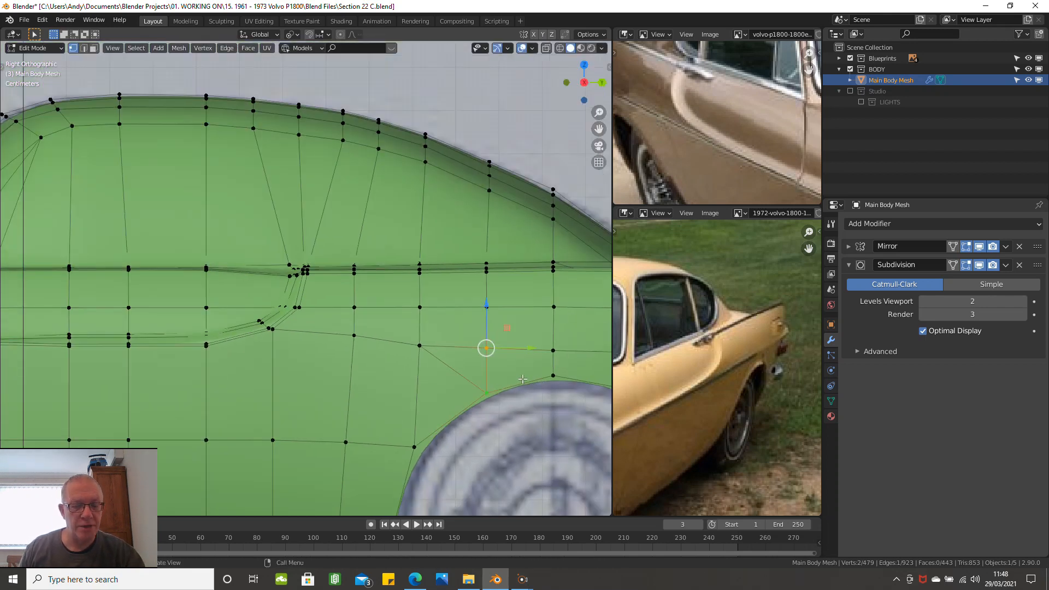
key(z)
click(453, 380)
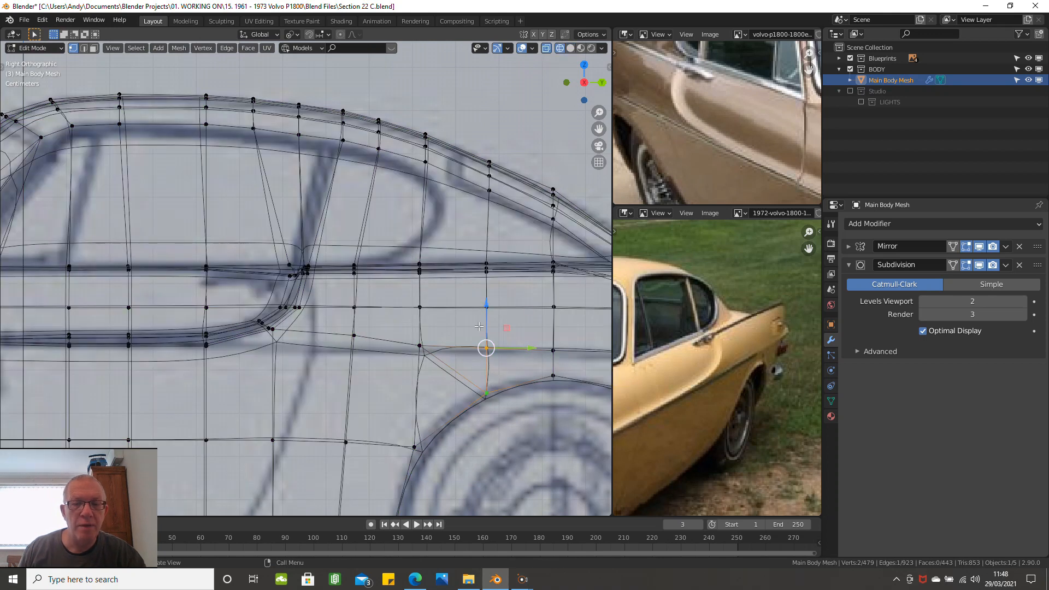
click(488, 392)
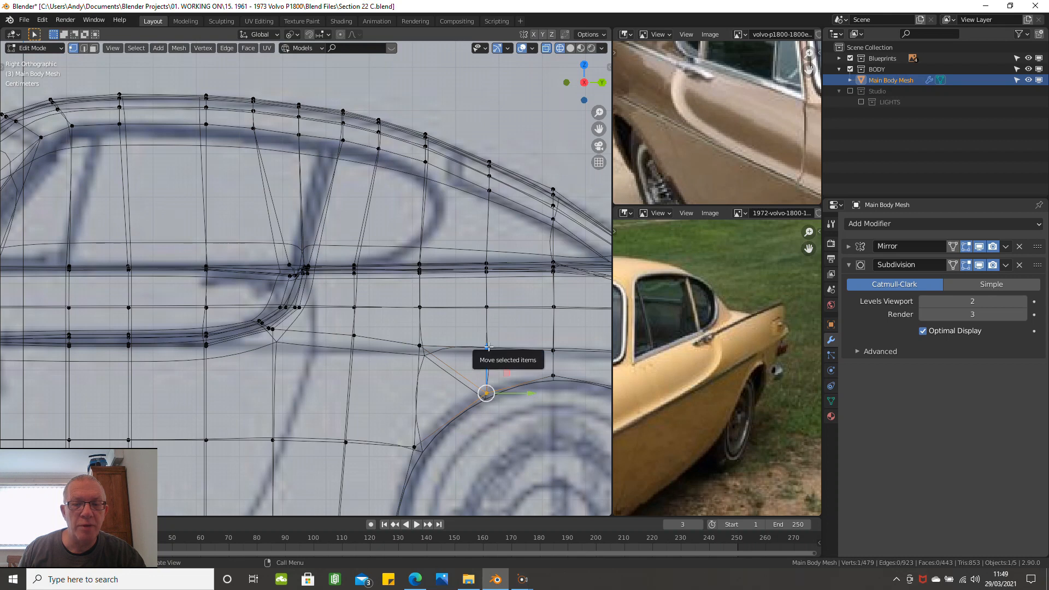
key(g)
key(z)
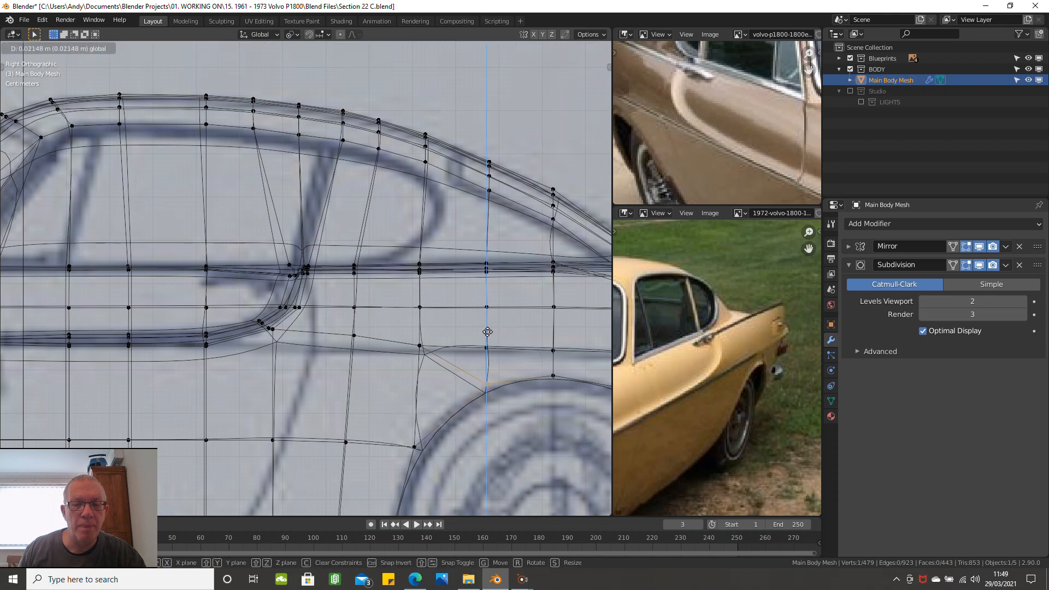
click(446, 378)
Step: Raise the next lower vertex on the rear wheel arch's front side slightly along Z
scroll(446, 377, down, 2)
scroll(445, 379, down, 1)
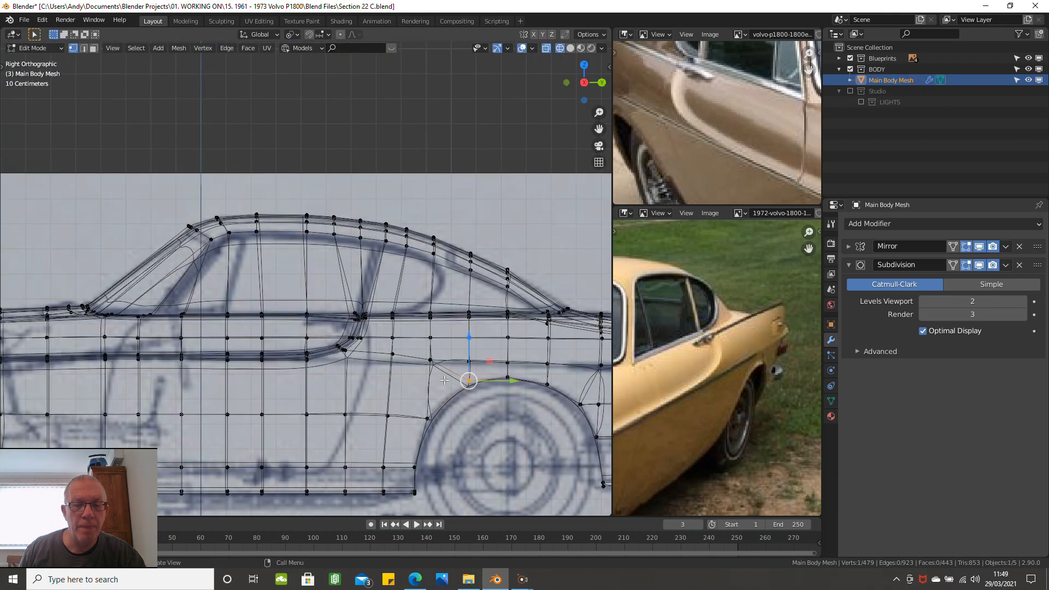
scroll(424, 392, up, 3)
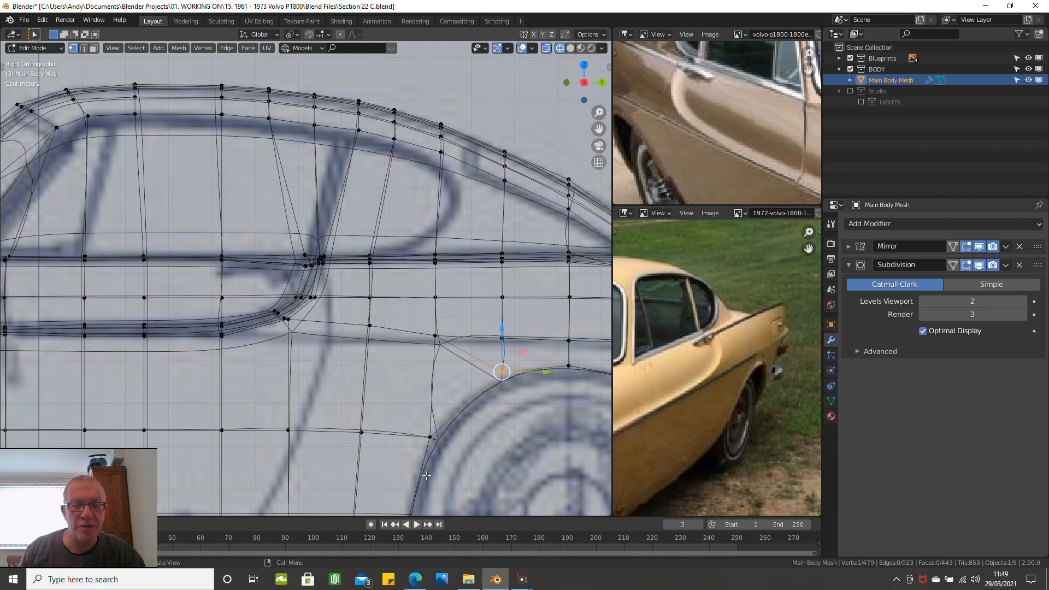
click(435, 438)
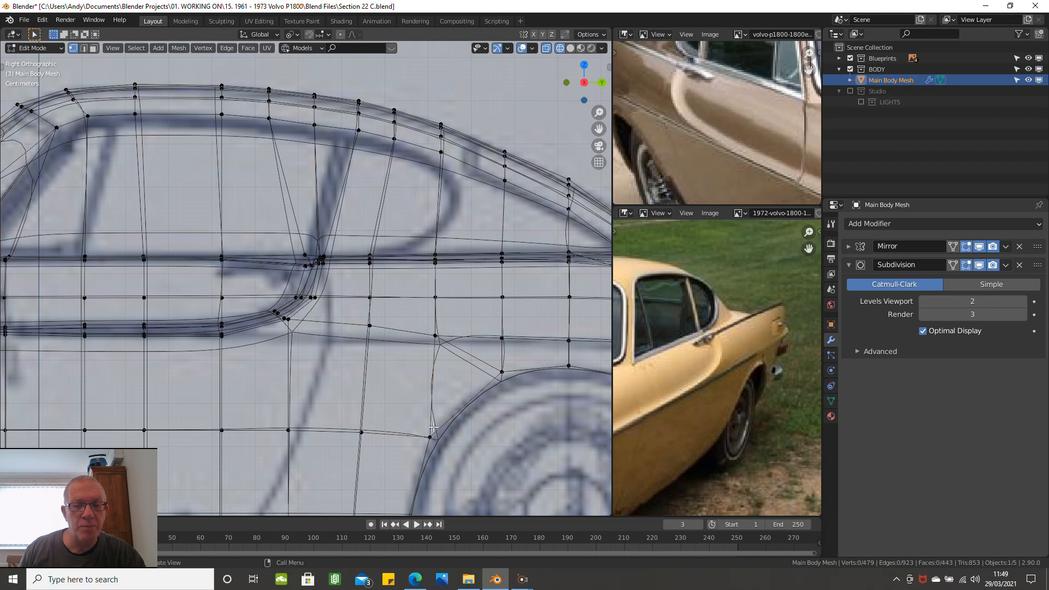
drag(430, 405, 430, 395)
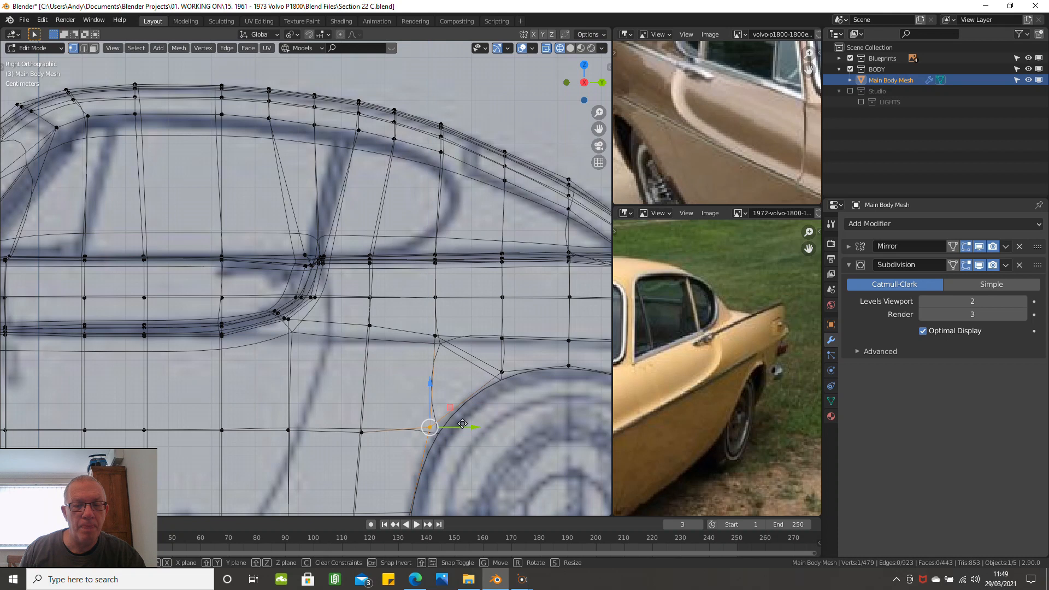
Step: Dissolve the diagonal edge joining the aligned arch vertex to the body-line vertex ahead of the rear wheel arch
scroll(473, 425, down, 6)
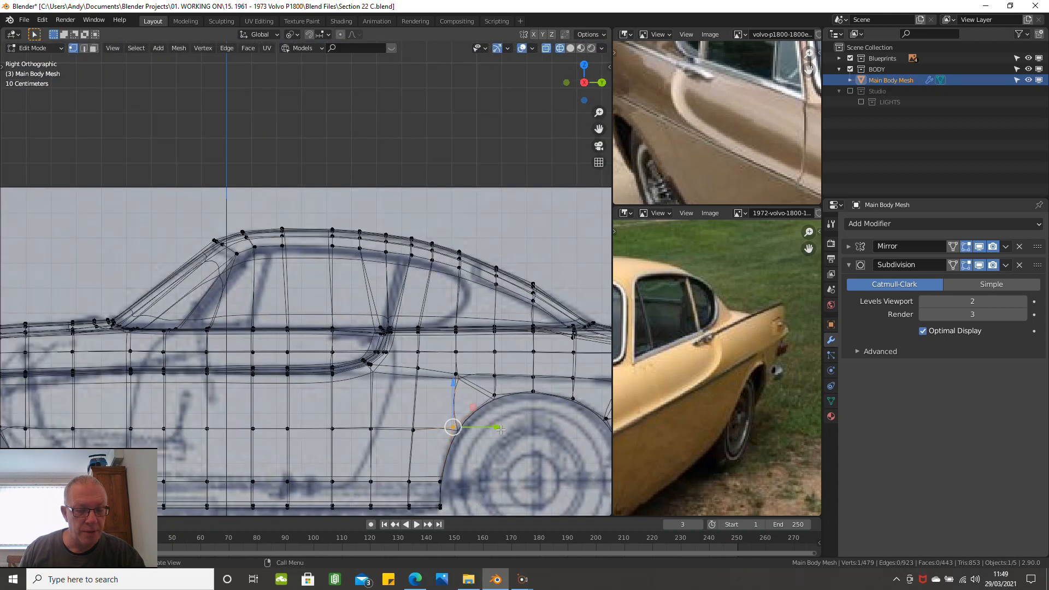
scroll(443, 433, up, 1)
scroll(442, 433, up, 2)
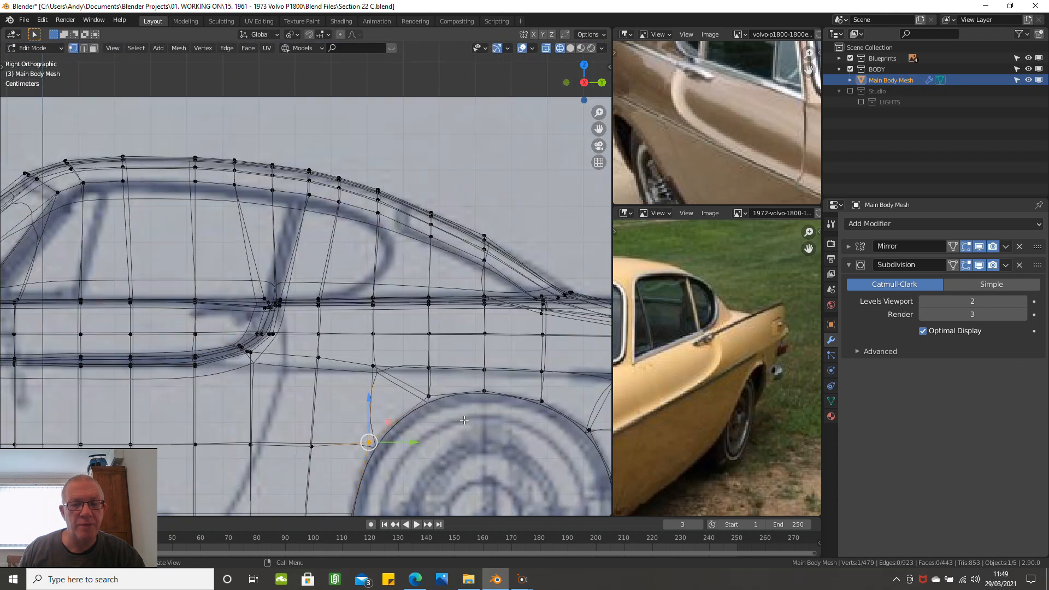
click(429, 396)
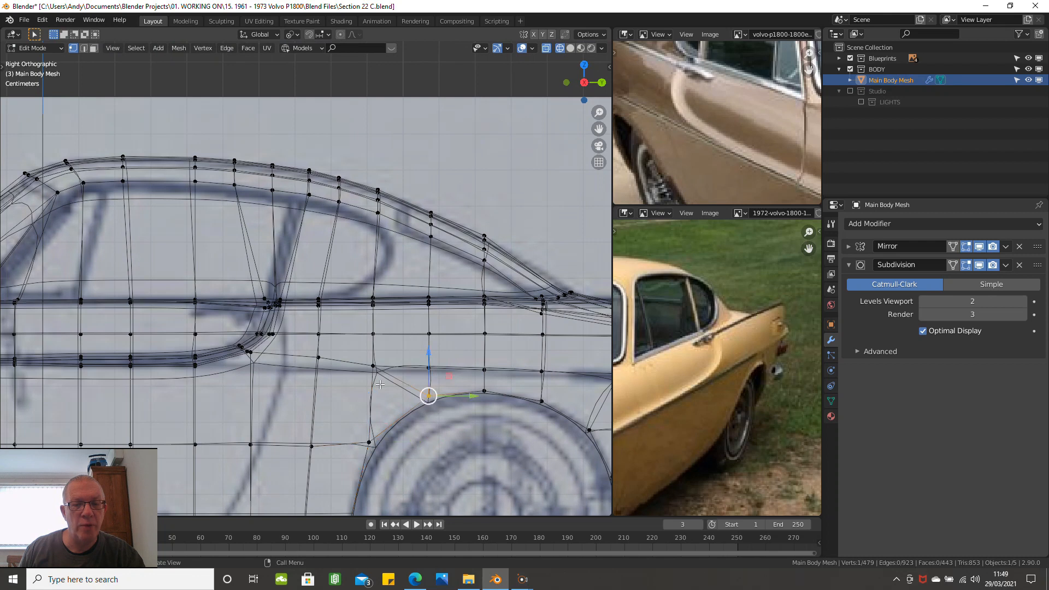
shift+click(374, 372)
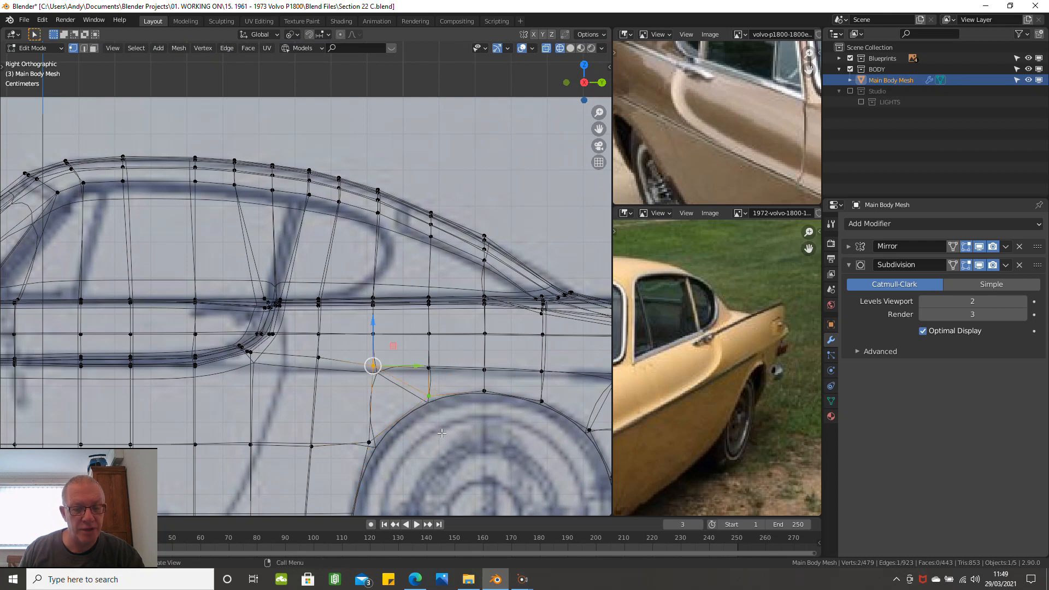
key(x)
click(442, 433)
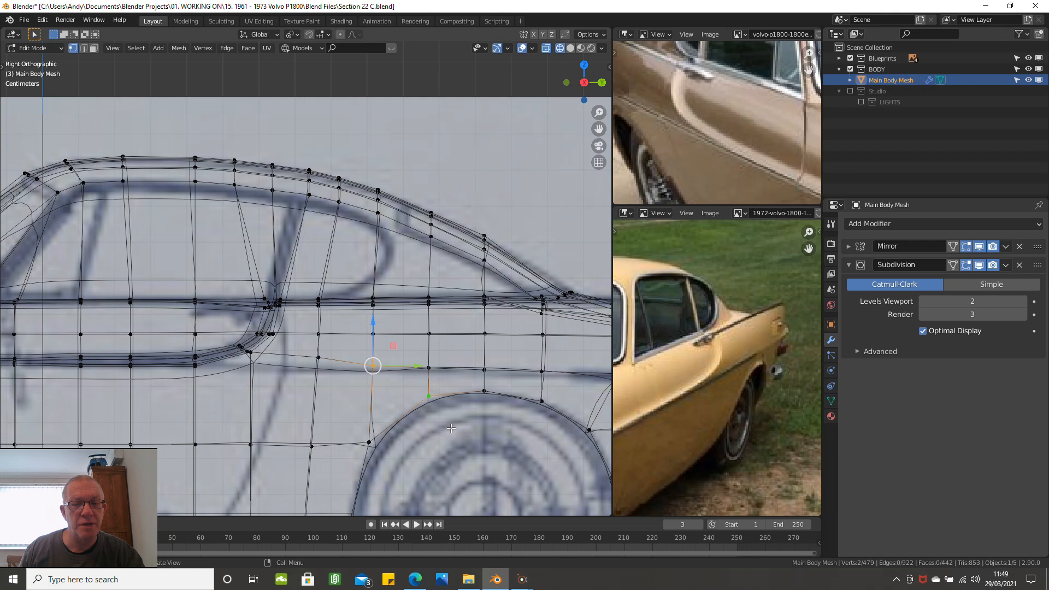
Step: Dissolve the diagonal edge joining the rear side of the rear wheel arch to the body-line vertex behind it
scroll(451, 428, down, 2)
shift+middle_drag(448, 425, 342, 406)
scroll(427, 421, up, 2)
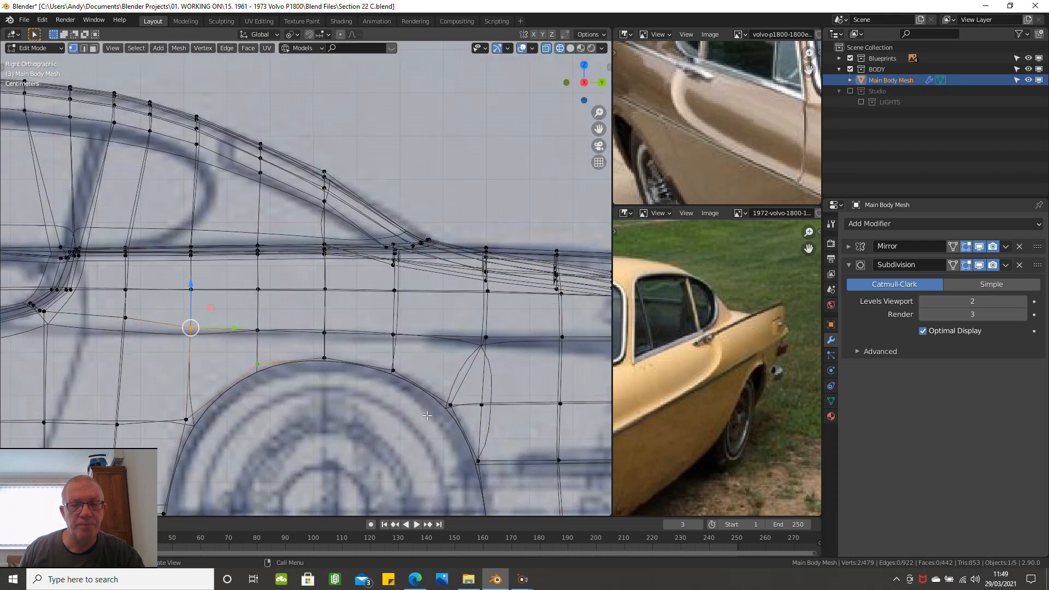
scroll(453, 417, down, 1)
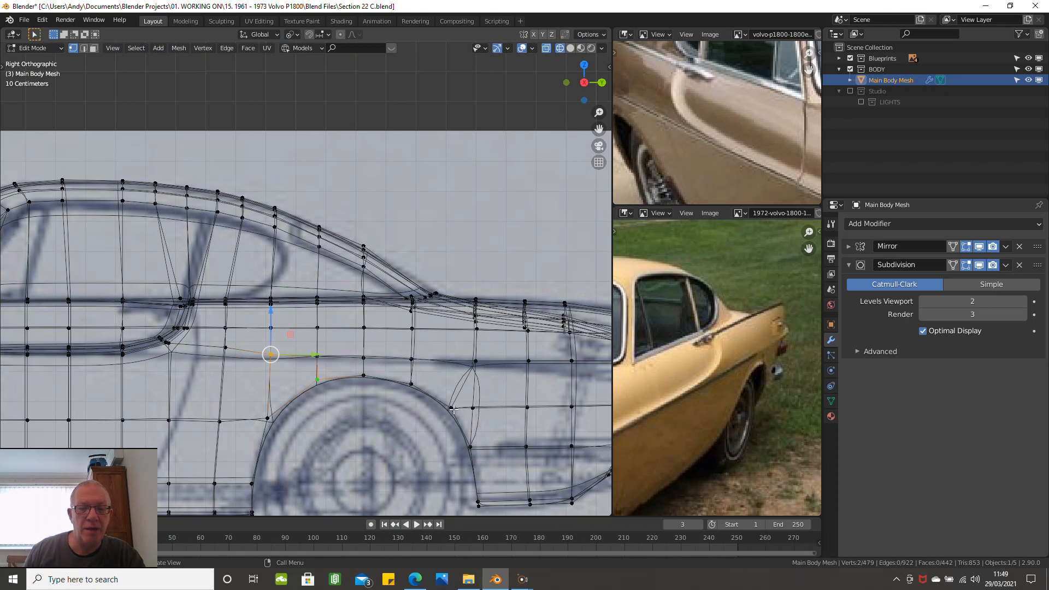
click(472, 364)
shift+click(447, 404)
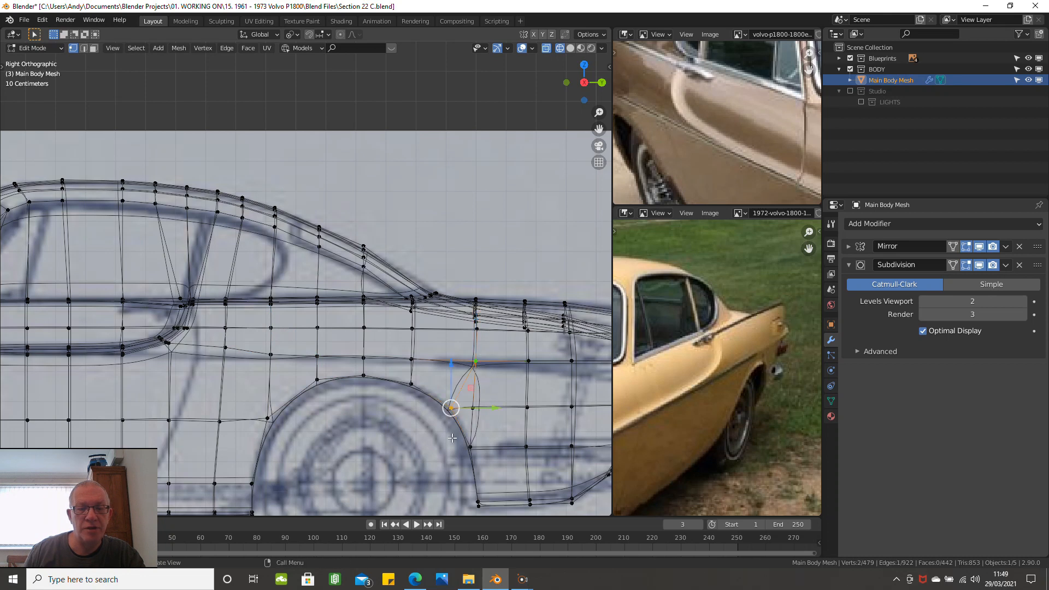
key(x)
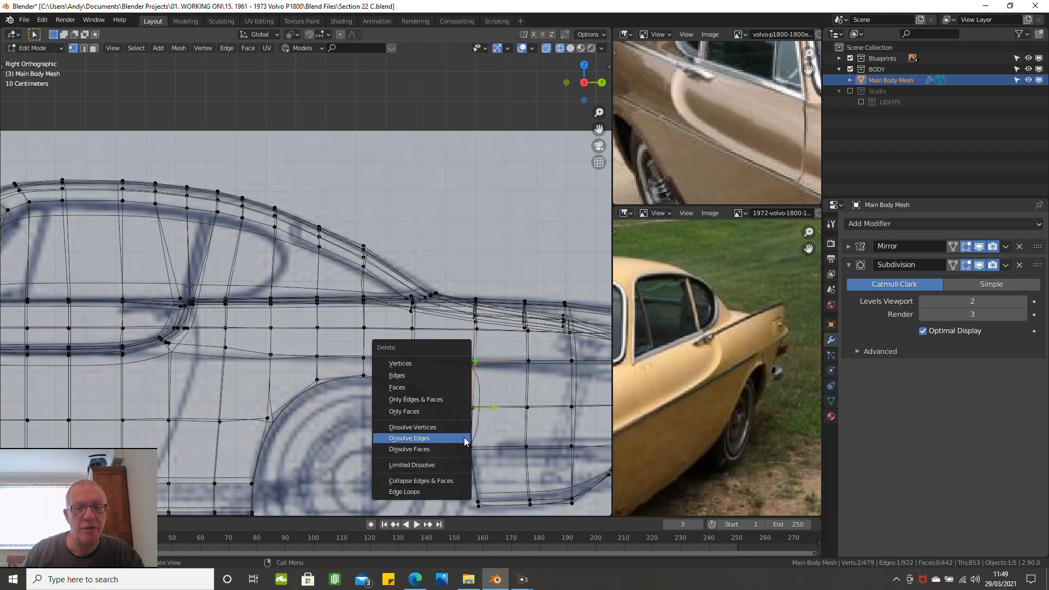
click(464, 438)
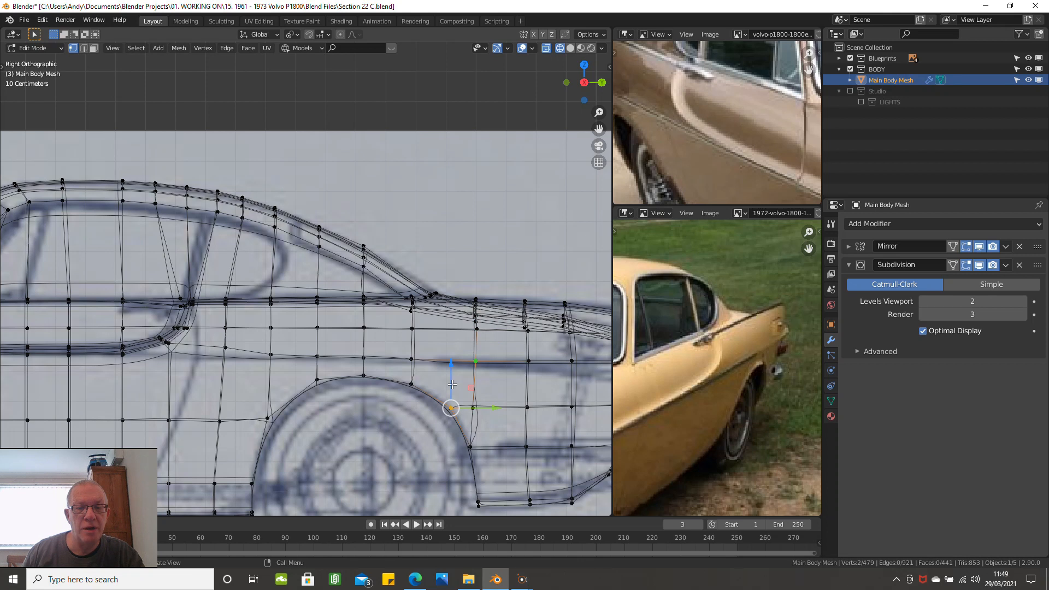
Step: Examine the edge flow behind the rear wheel arch and its fit to the blueprint
scroll(465, 388, up, 2)
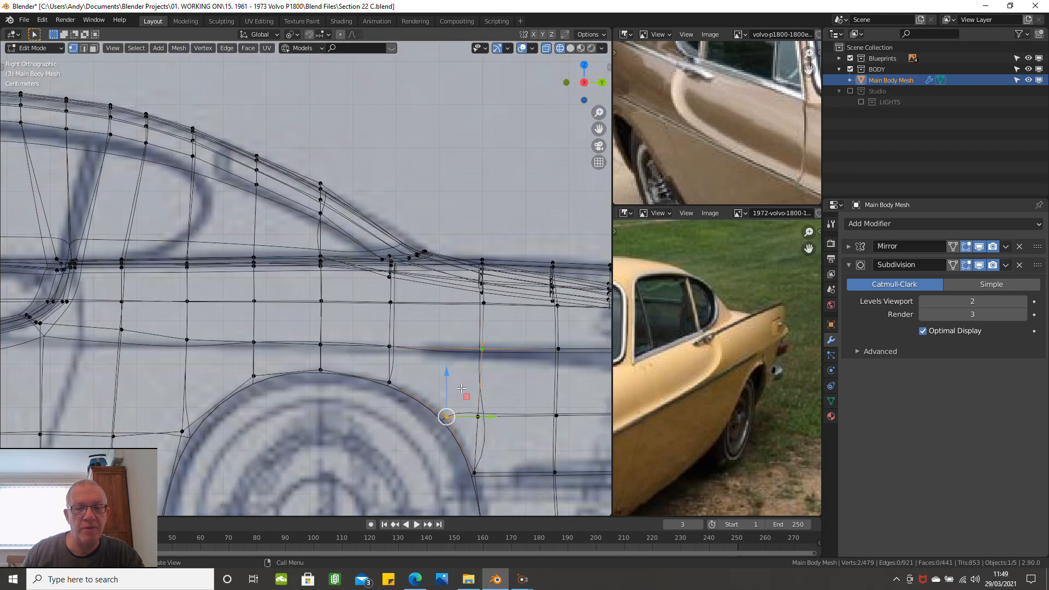
click(478, 417)
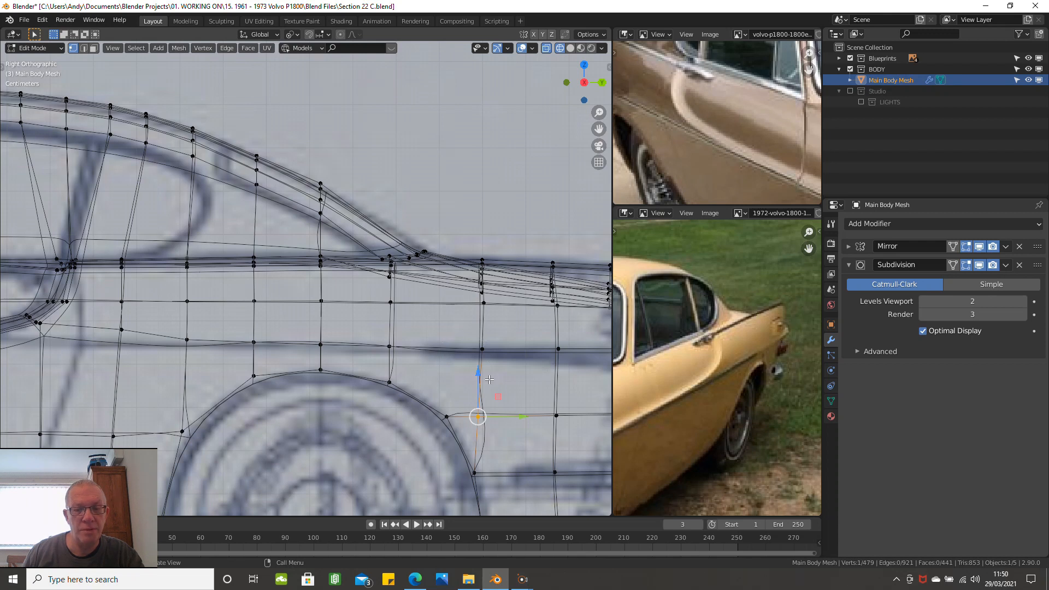
scroll(490, 379, down, 3)
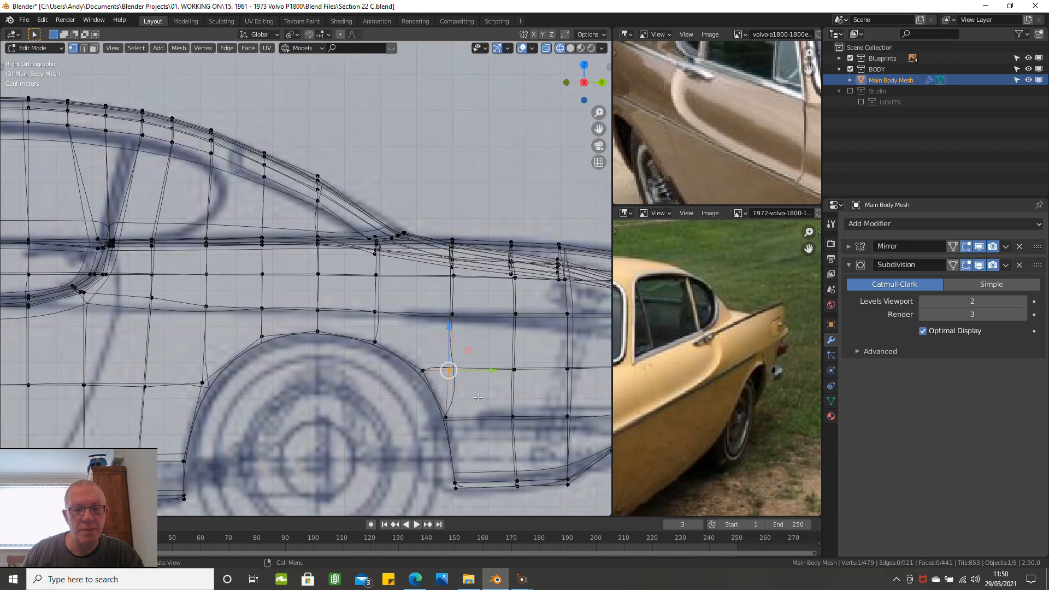
click(400, 442)
scroll(404, 432, up, 4)
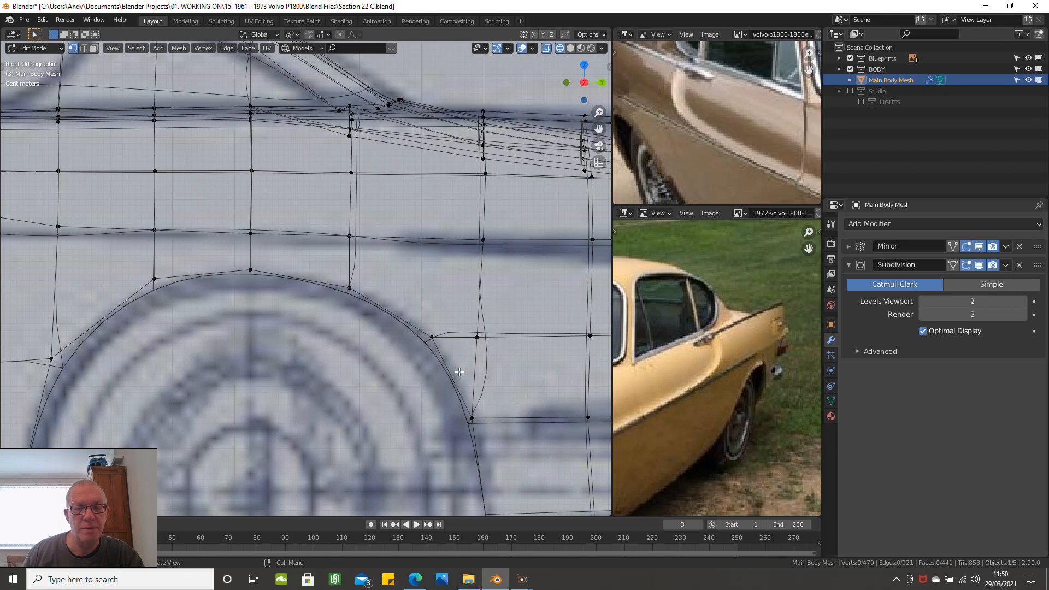
scroll(459, 372, down, 2)
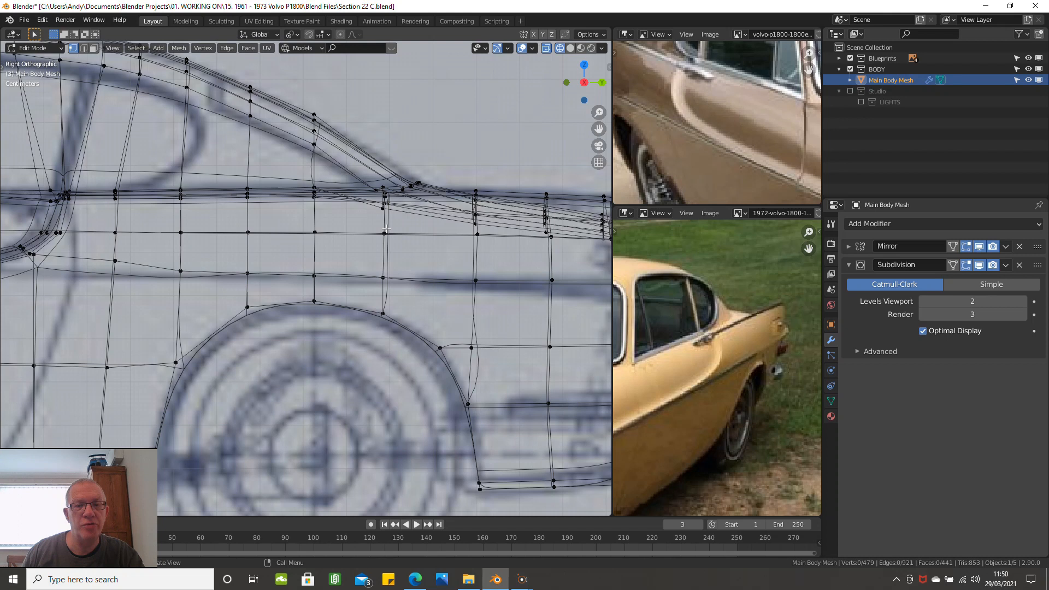
scroll(387, 229, down, 1)
scroll(398, 251, up, 1)
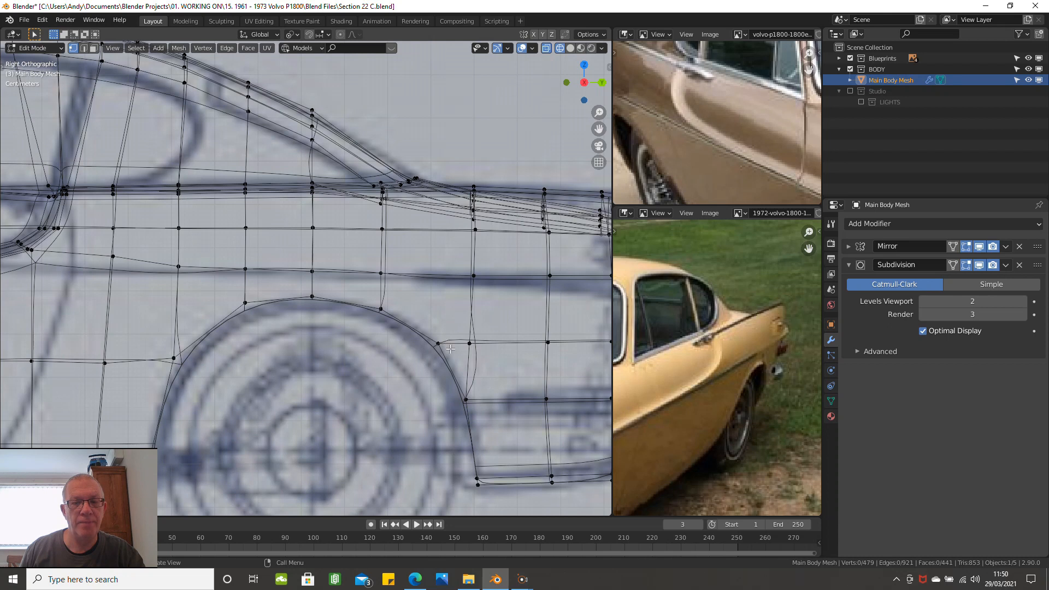
scroll(459, 352, down, 2)
scroll(468, 355, up, 1)
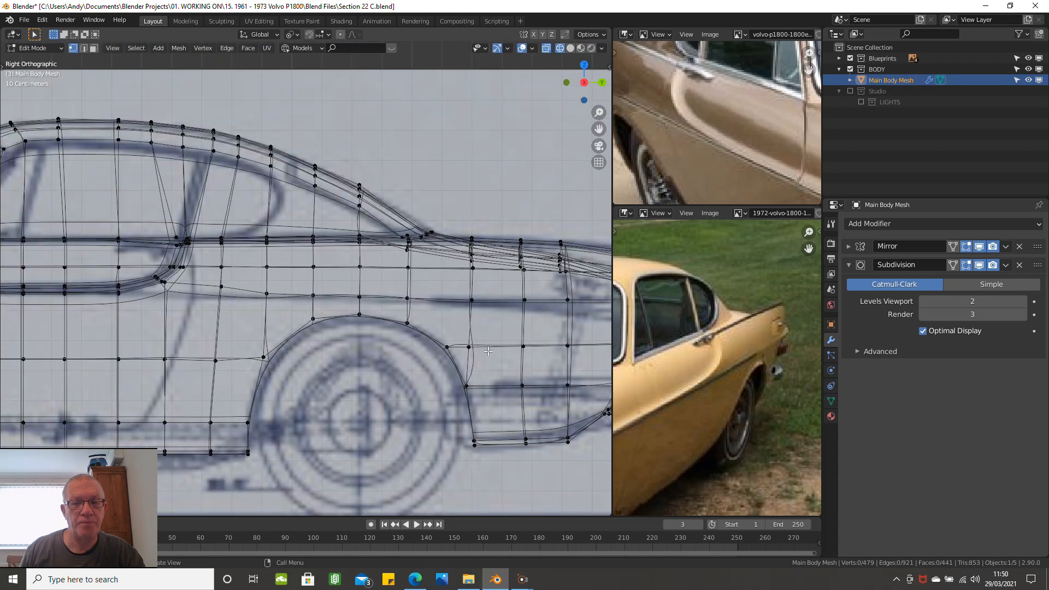
Step: Slide the horizontal edge loop behind the rear wheel arch upward toward the body line by a factor of about 0.27
alt+click(492, 346)
scroll(486, 339, up, 1)
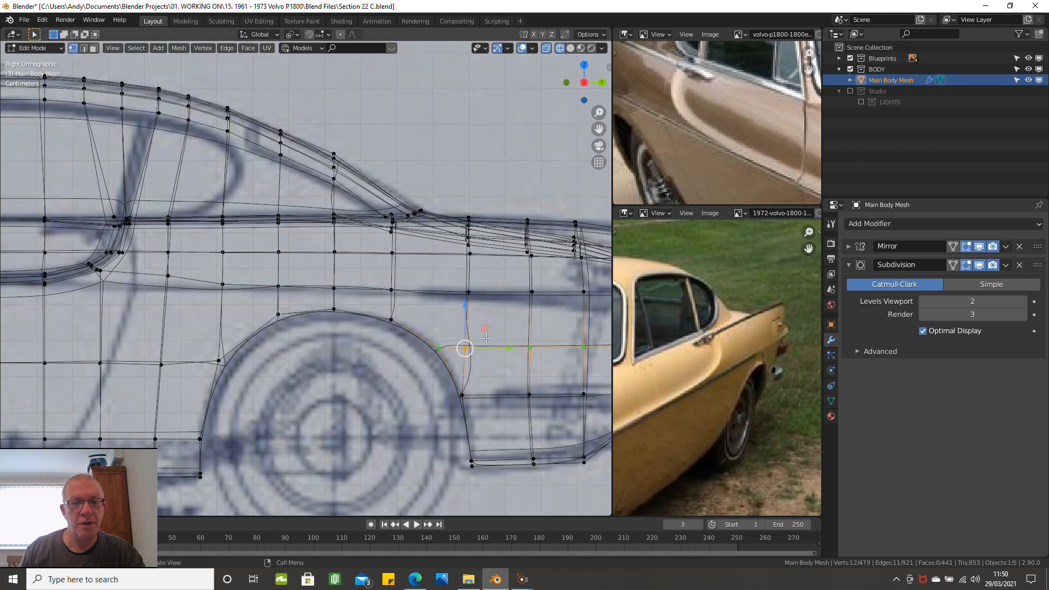
scroll(487, 339, up, 1)
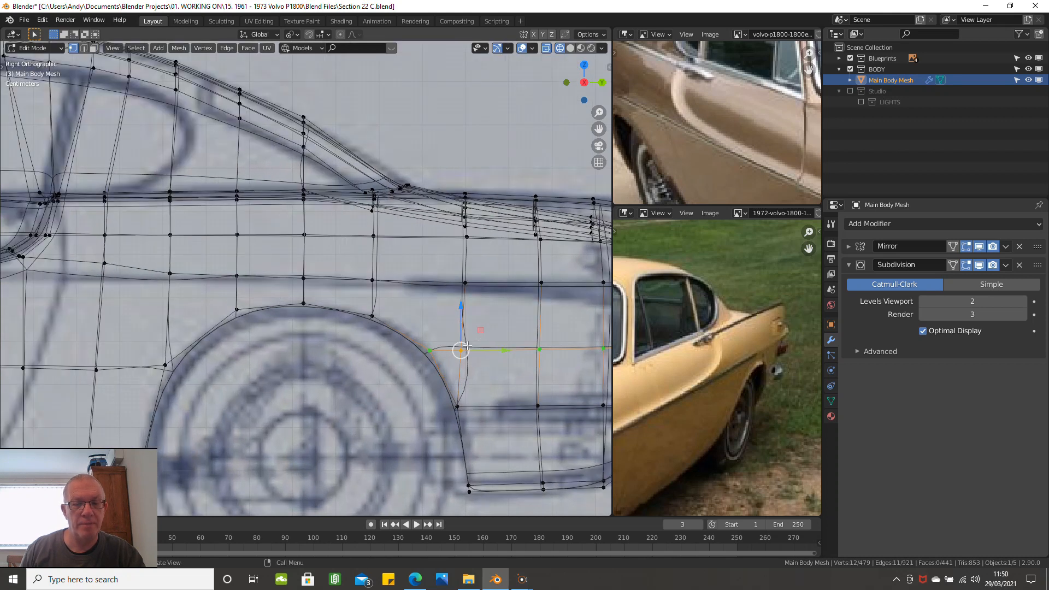
key(g)
key(g)
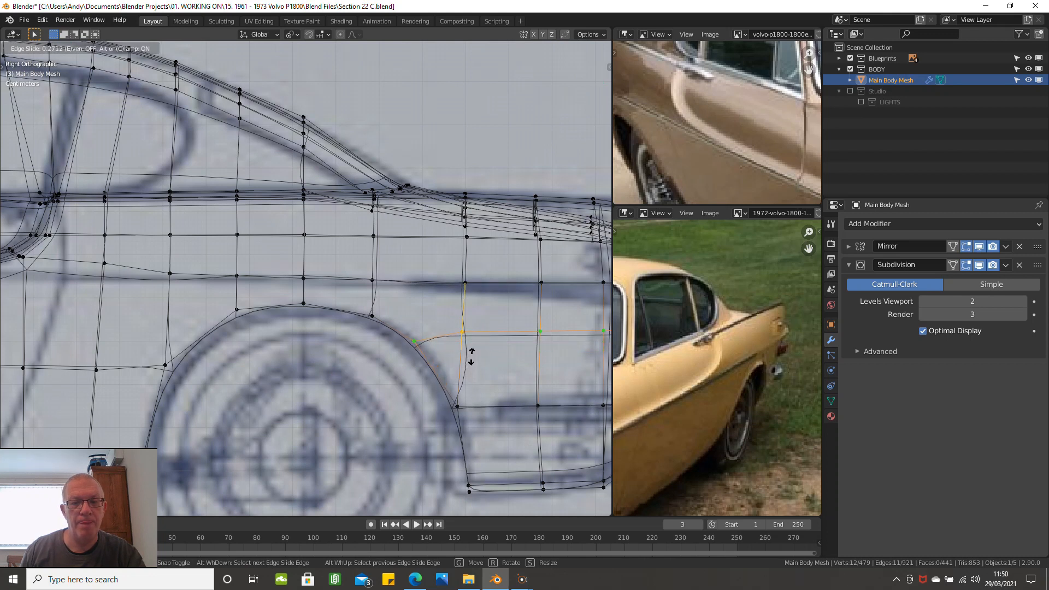
click(472, 357)
Step: Move that loop's end vertex on the wheel arch rearward along Y to match the blueprint's arch curve
click(411, 344)
drag(434, 340, 451, 338)
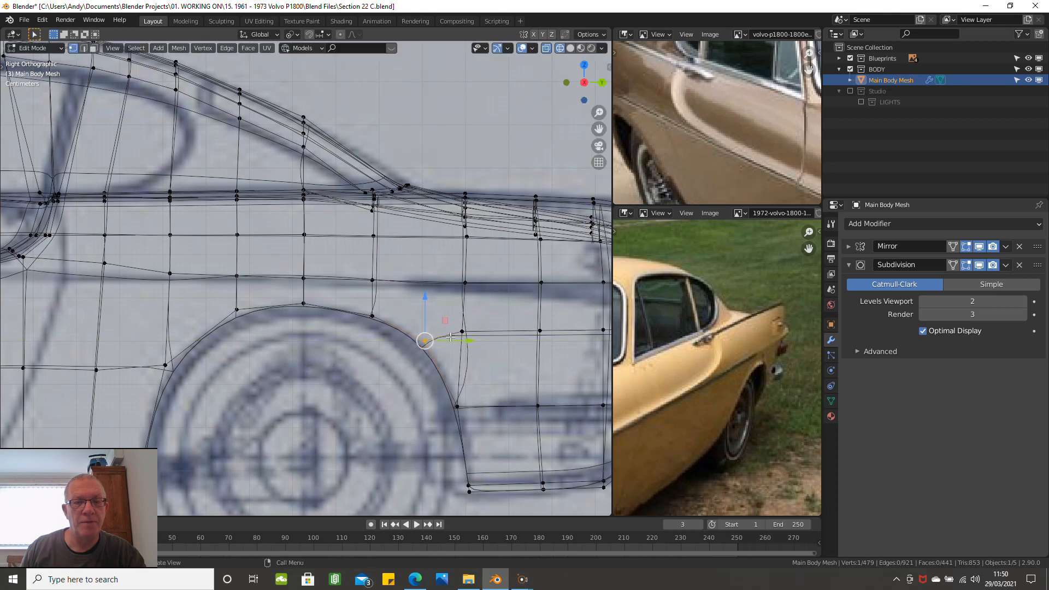
scroll(443, 319, down, 1)
scroll(447, 326, up, 2)
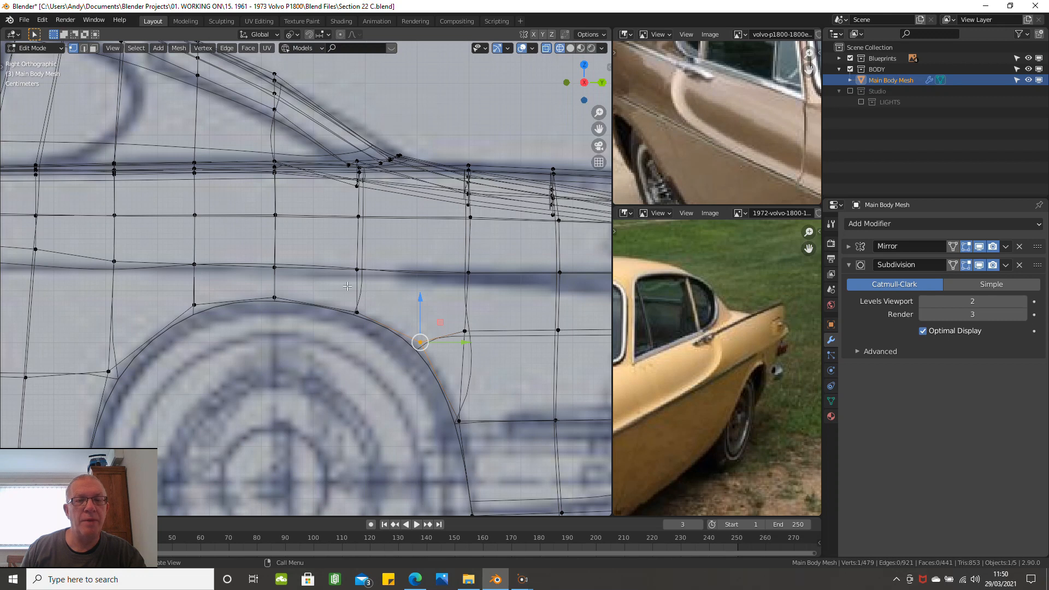
Step: In solid shading, merge the upper rear arch vertex into the next lower arch vertex using At Last
key(z)
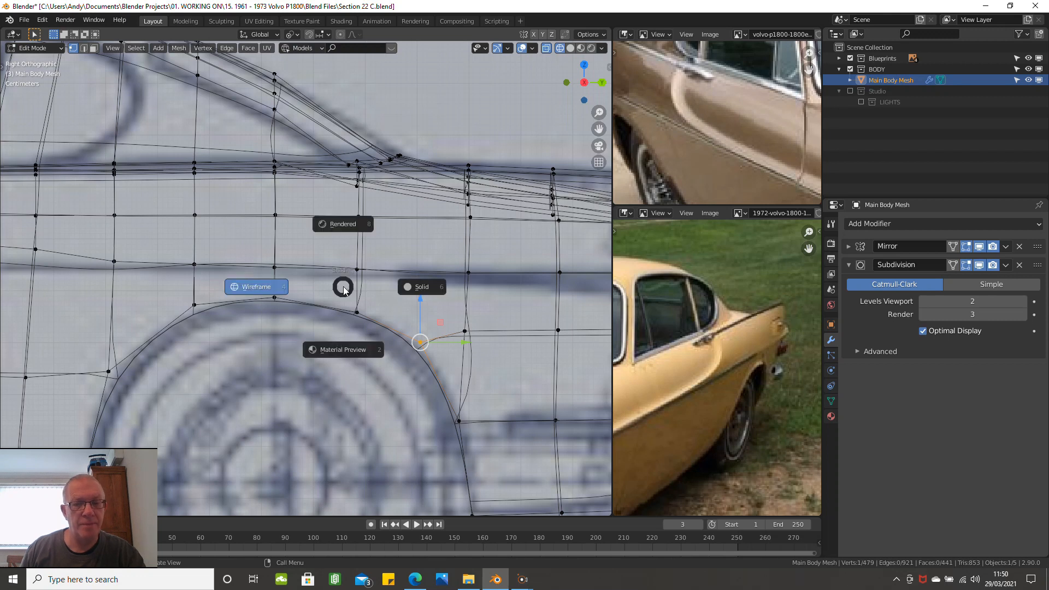
click(400, 285)
mouse_move(400, 285)
middle_down()
mouse_move(345, 290)
mouse_move(330, 339)
mouse_move(309, 278)
mouse_move(346, 277)
mouse_move(331, 309)
mouse_move(355, 238)
middle_up()
click(360, 305)
shift+click(410, 330)
key(m)
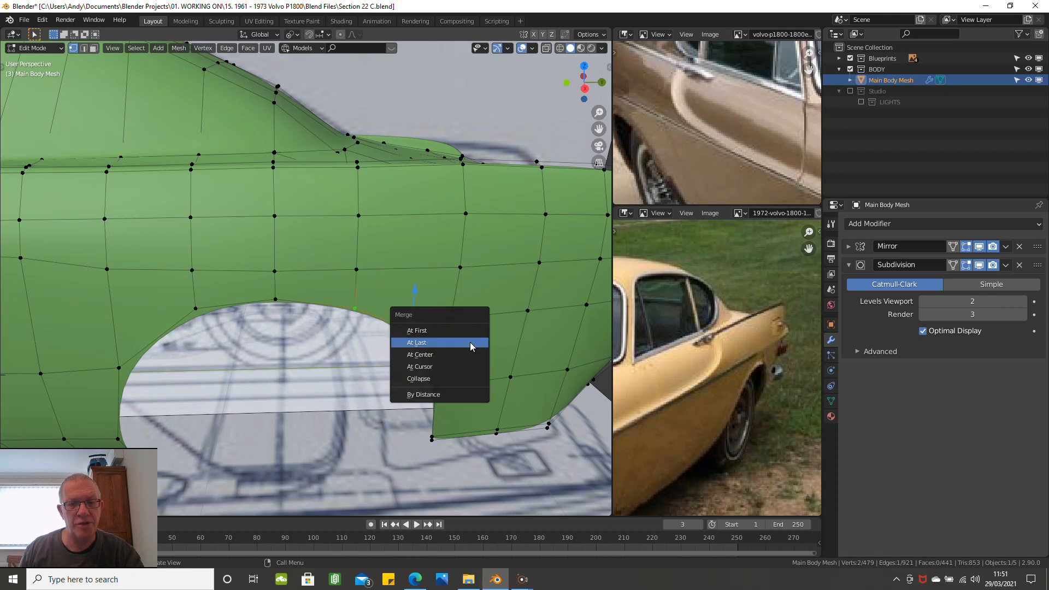
click(470, 342)
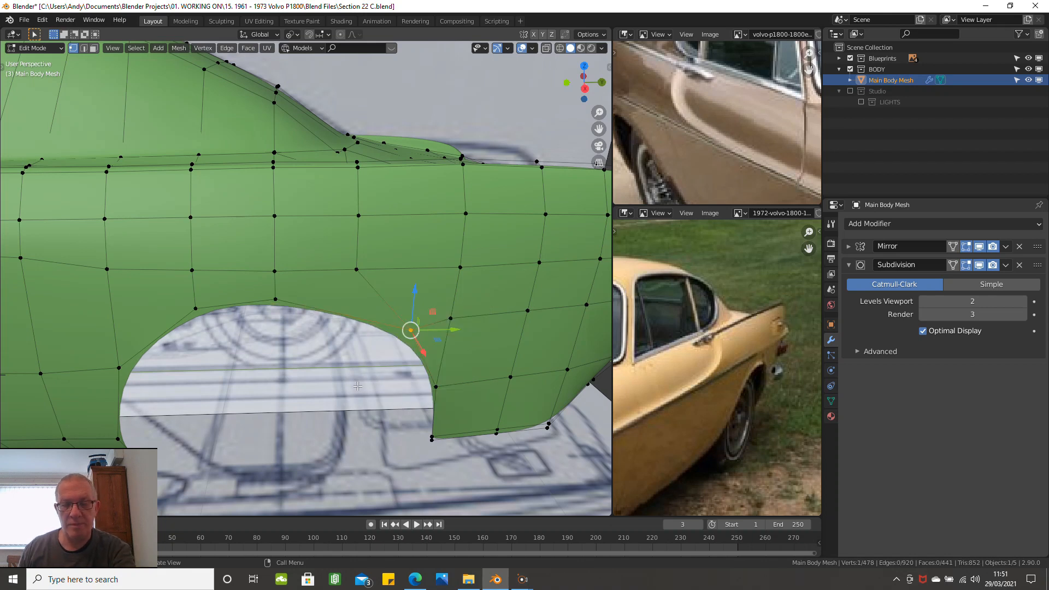
Step: In the right wireframe view, raise the merged arch vertex along Z to the level of the horizontal edge loop behind it
scroll(359, 386, down, 3)
scroll(358, 386, down, 1)
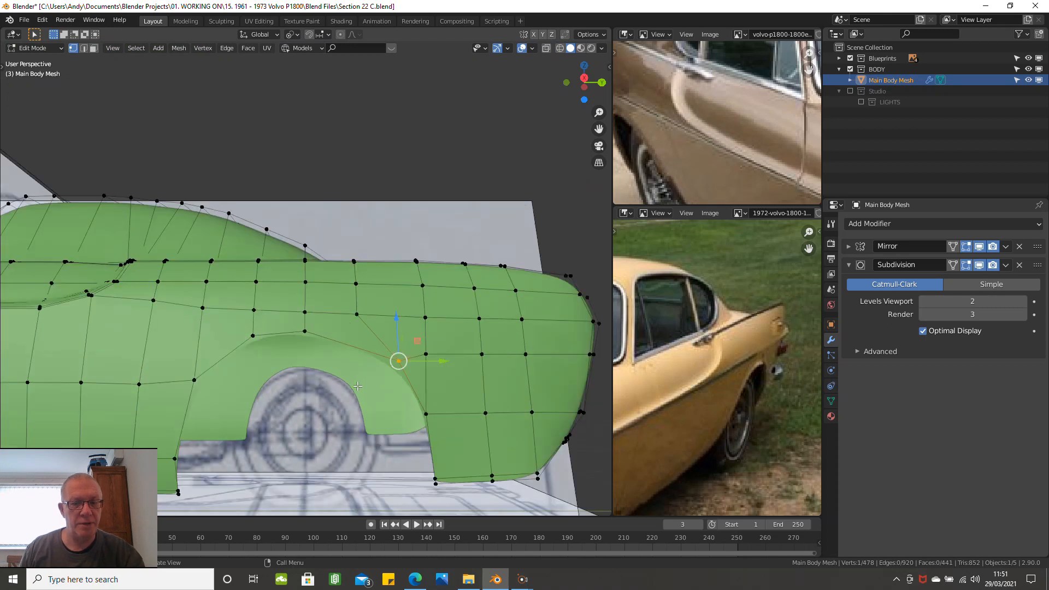
key(KP_3)
scroll(354, 372, up, 1)
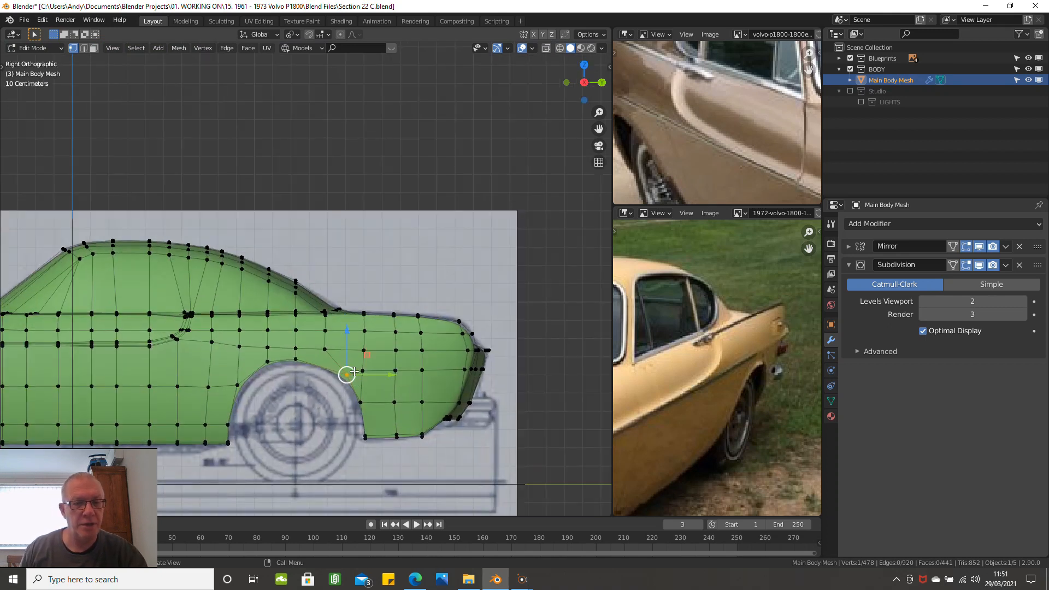
scroll(354, 371, up, 3)
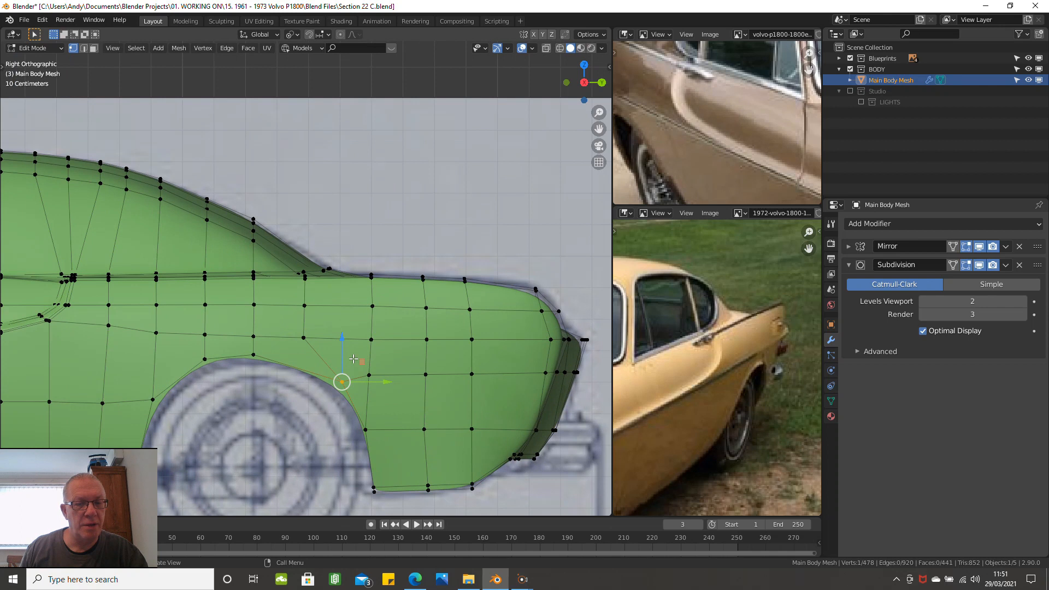
scroll(354, 359, up, 1)
key(z)
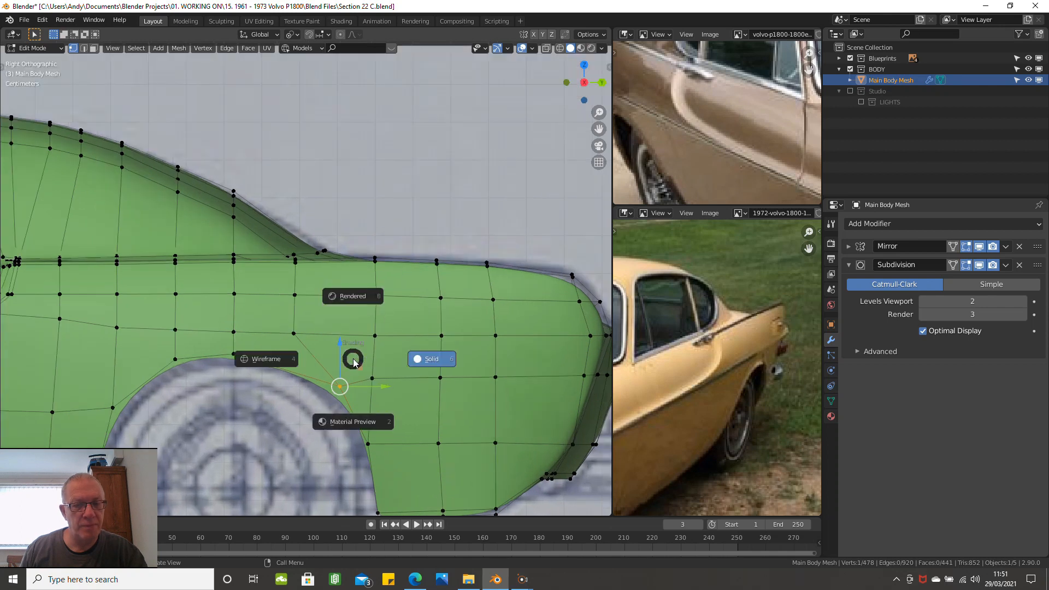
click(274, 360)
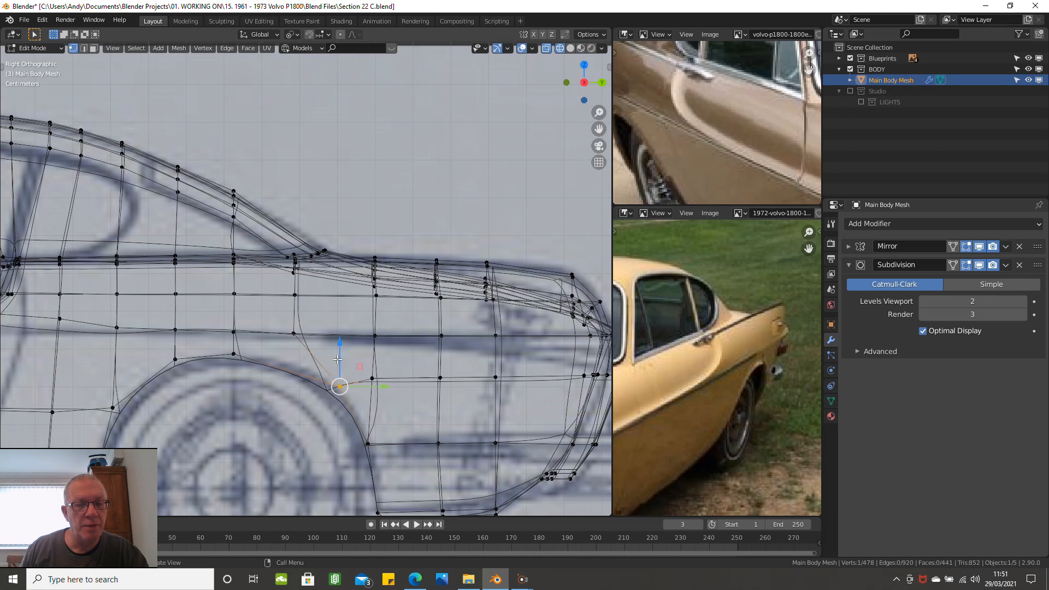
drag(344, 367, 347, 352)
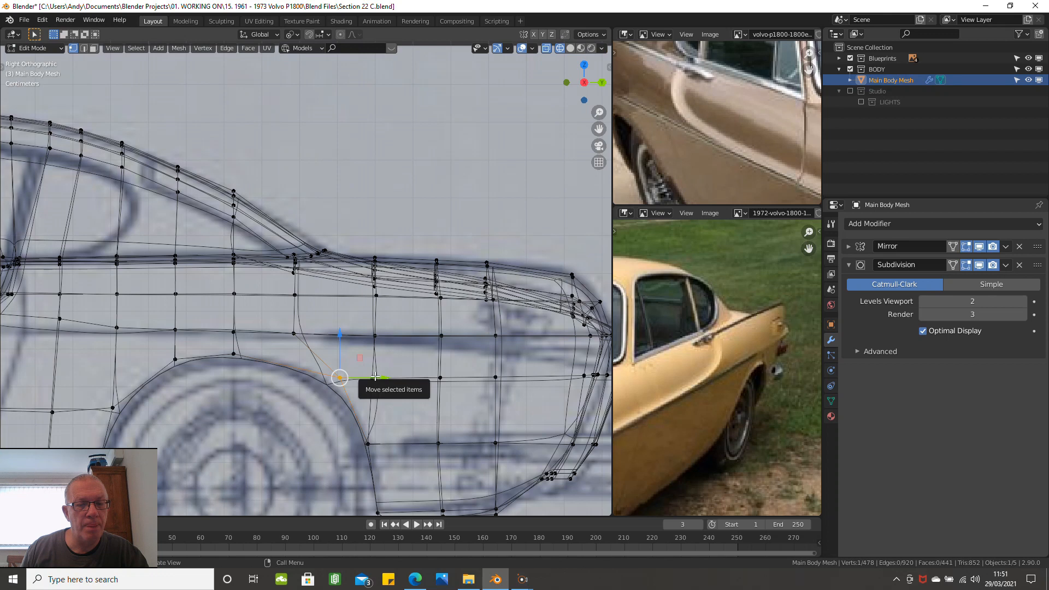
Step: Slide the body-line vertex above the merged arch vertex rearward along its edge by a factor of about 0.37
click(298, 336)
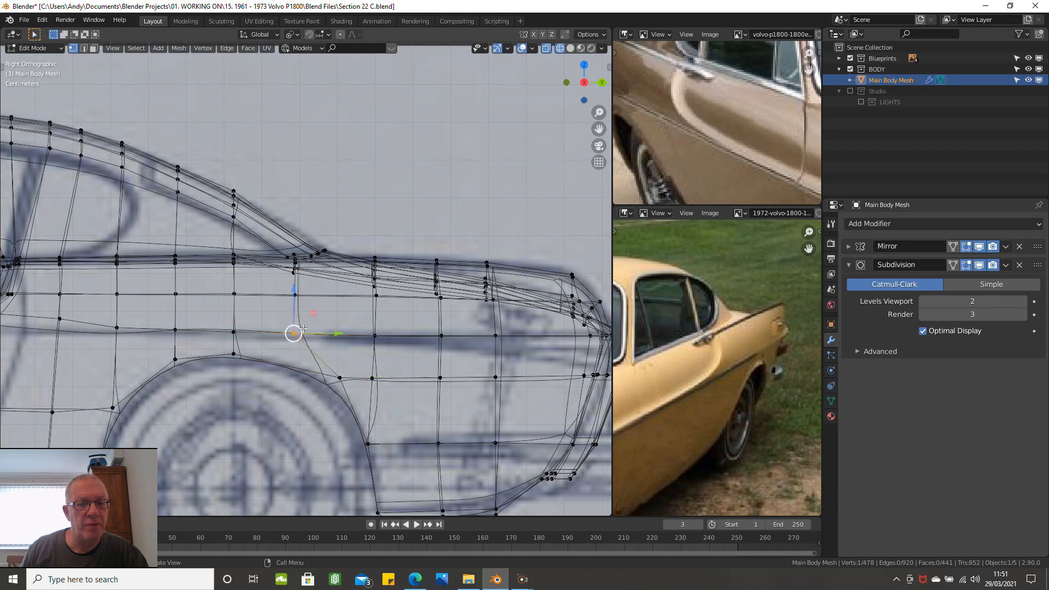
key(g)
key(g)
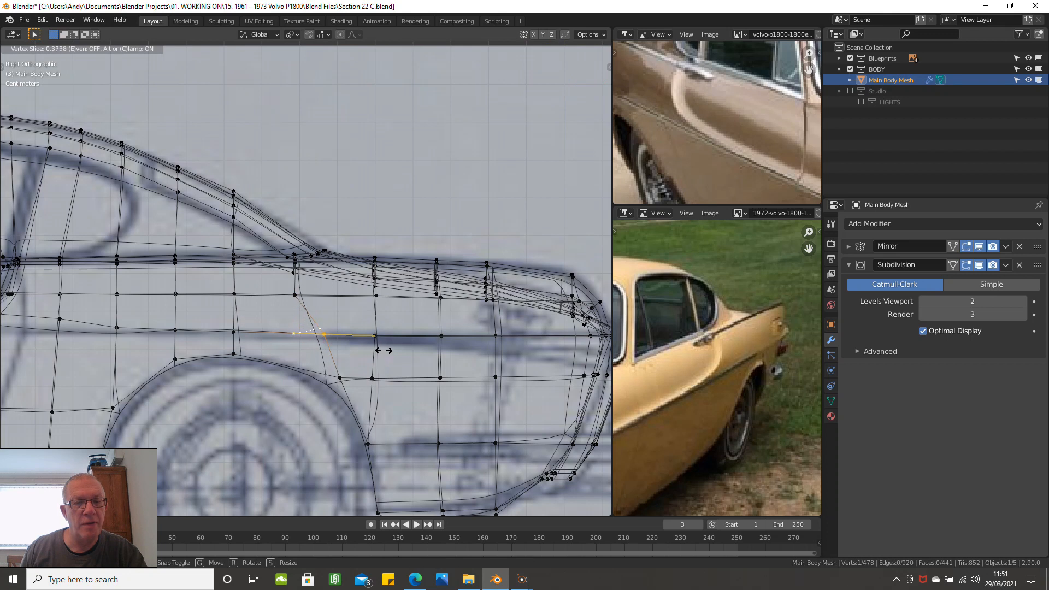
click(383, 350)
Step: Slide the next vertex above the body line rearward along its horizontal edge by a factor of about 0.19
click(295, 296)
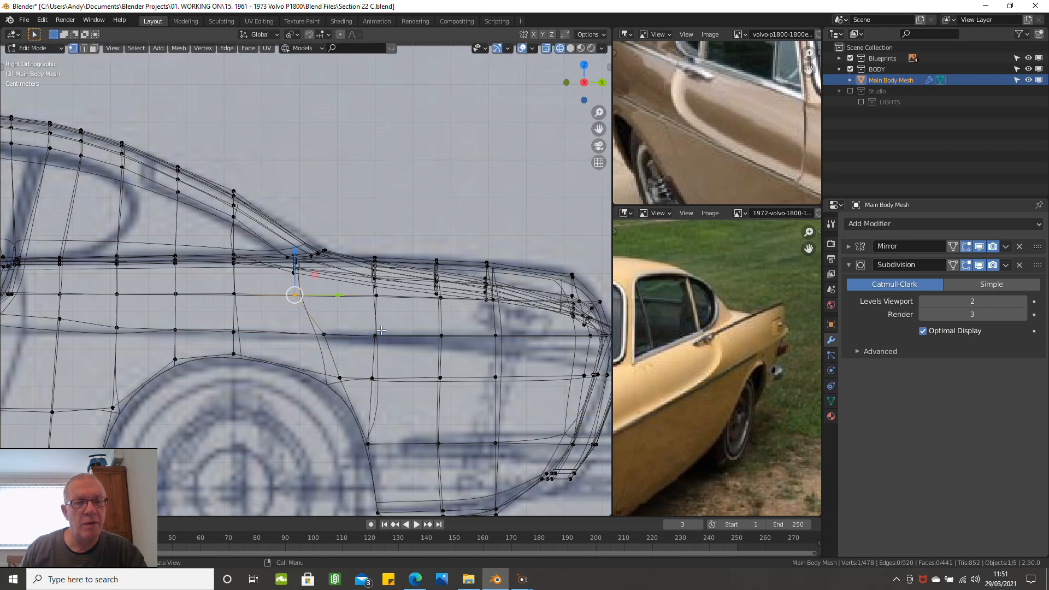
key(g)
key(g)
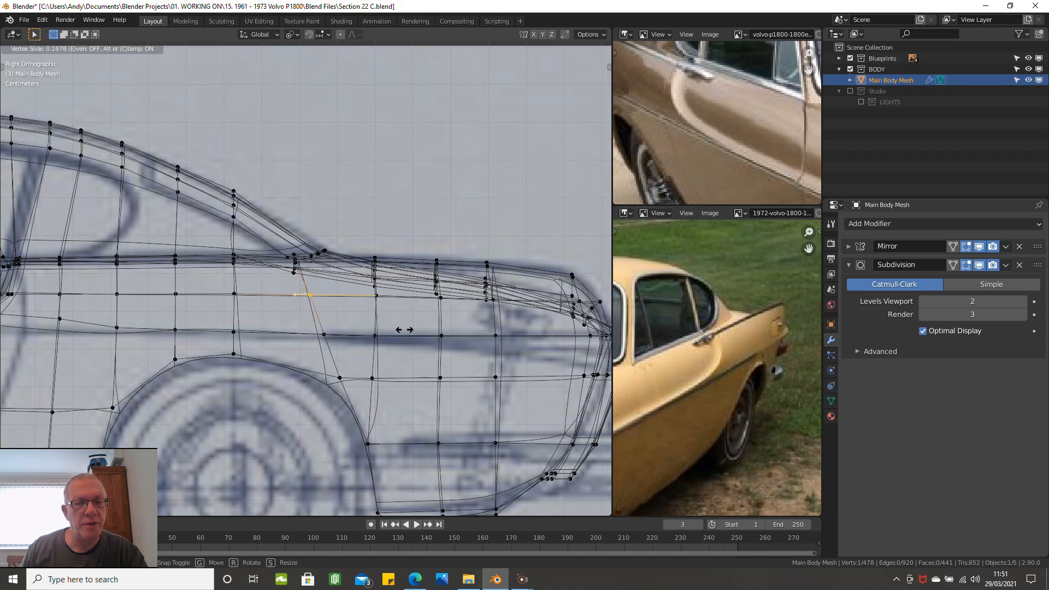
click(405, 328)
Step: In solid shading, slide the body-line vertex just behind the door window's lower rear corner down its vertical edge by about 0.16
scroll(383, 327, down, 2)
mouse_move(354, 328)
middle_down()
mouse_move(344, 351)
mouse_move(338, 336)
mouse_move(363, 351)
mouse_move(359, 329)
middle_up()
key(z)
click(431, 354)
scroll(358, 329, up, 4)
mouse_move(445, 306)
middle_down()
mouse_move(440, 324)
mouse_move(546, 335)
mouse_move(301, 380)
mouse_move(358, 314)
mouse_move(212, 326)
middle_up()
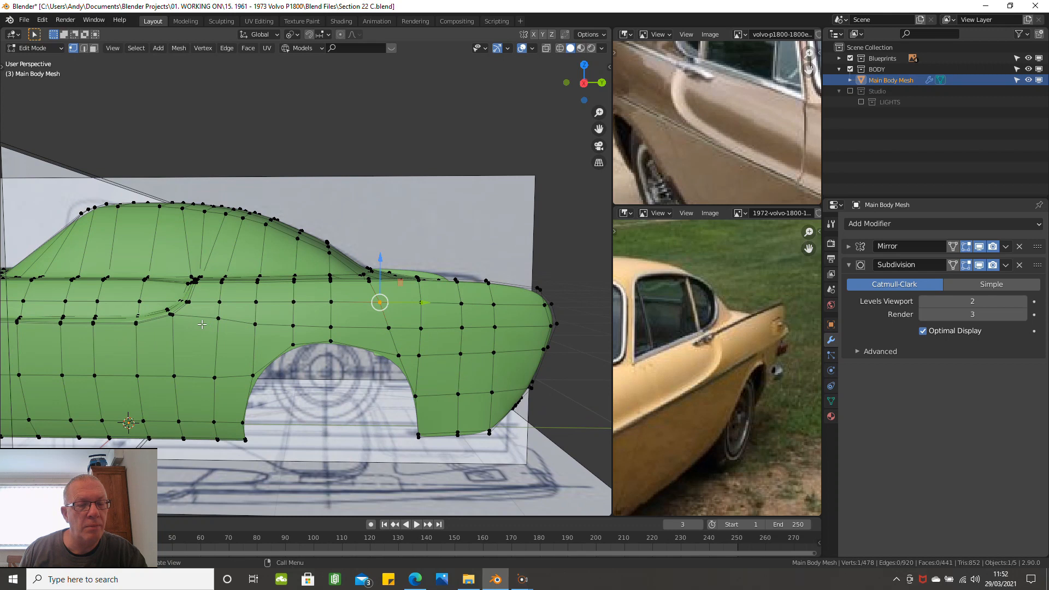
click(219, 318)
key(shift+v)
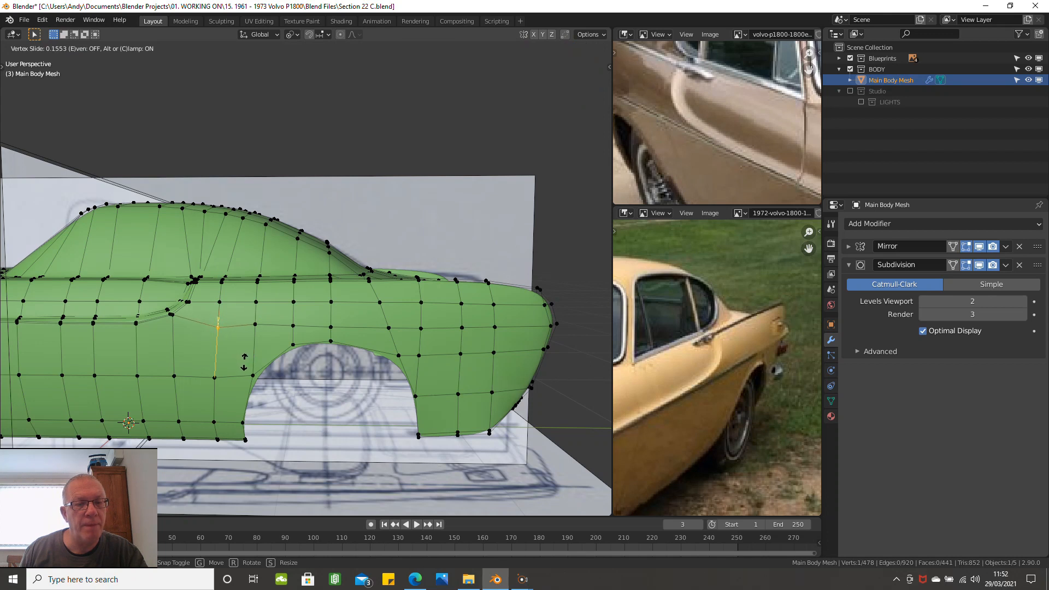
click(245, 362)
Step: Reposition the vertex near the outer rear corner of the boot lid and raise it slightly along Z
middle_drag(244, 362, 345, 356)
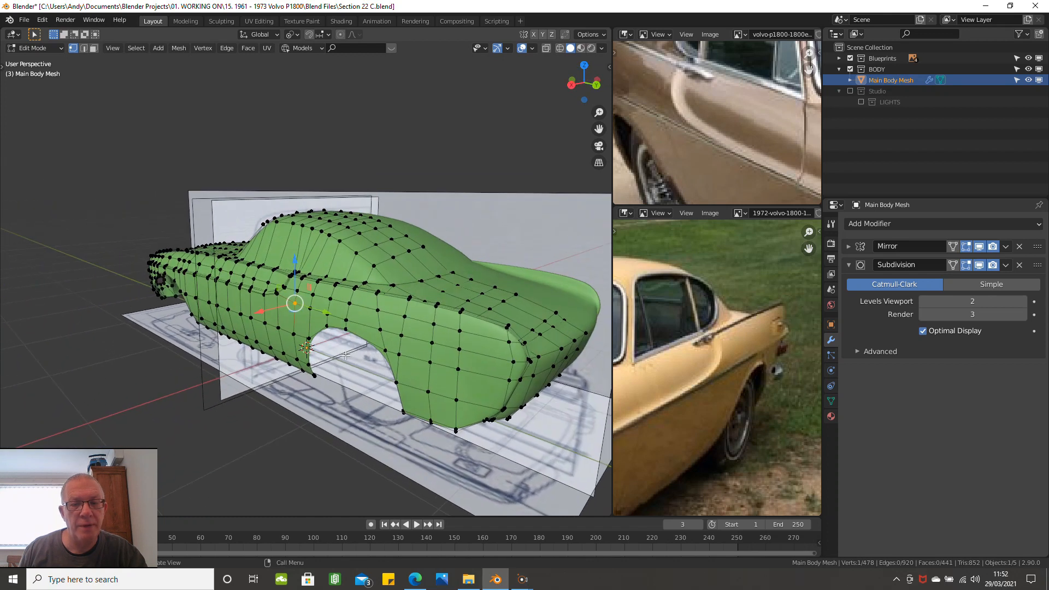
middle_drag(463, 350, 486, 387)
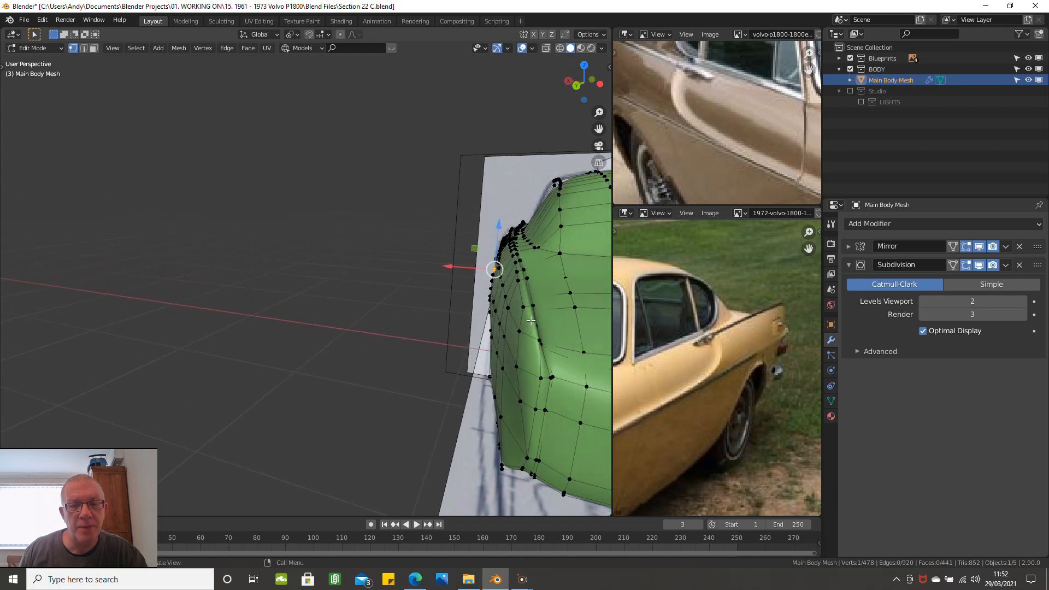
shift+middle_drag(531, 321, 407, 408)
scroll(517, 324, up, 1)
click(407, 407)
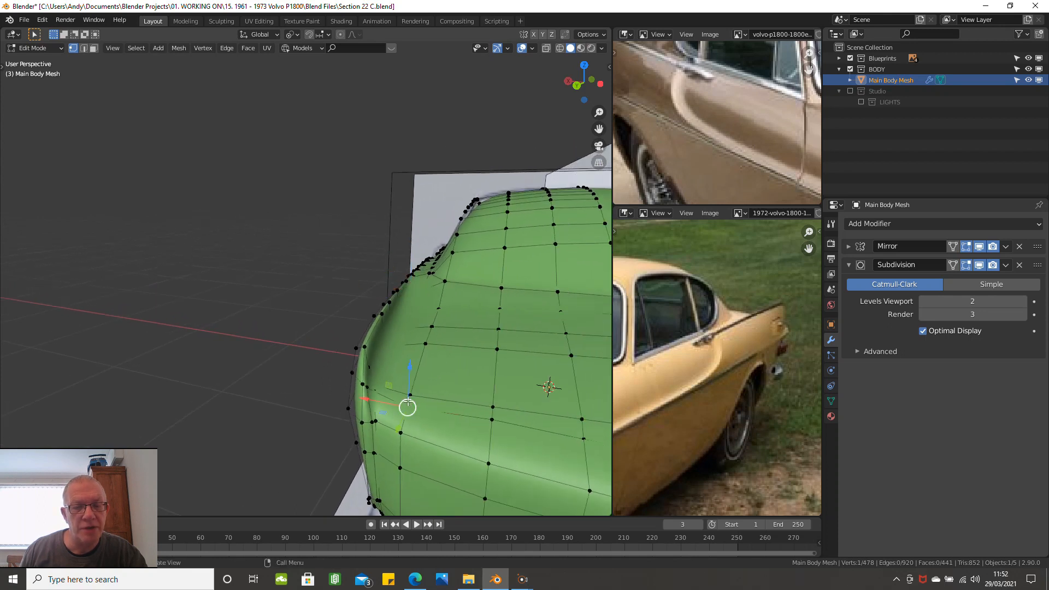
key(g)
click(408, 387)
scroll(412, 390, up, 2)
key(g)
click(416, 377)
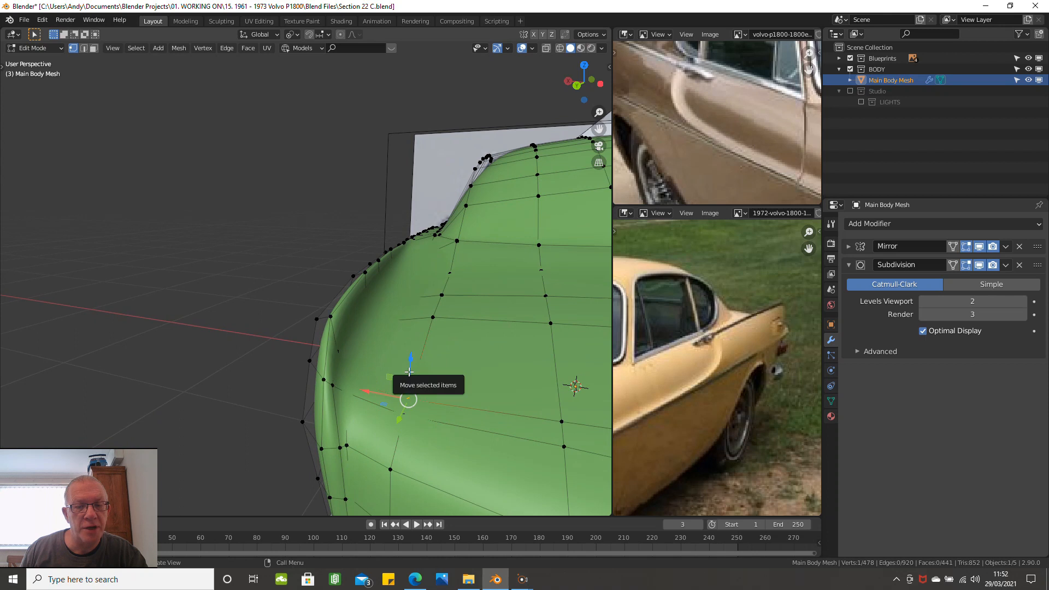
drag(410, 371, 408, 368)
key(z)
click(405, 414)
drag(403, 393, 403, 388)
middle_drag(403, 388, 373, 419)
scroll(382, 420, up, 4)
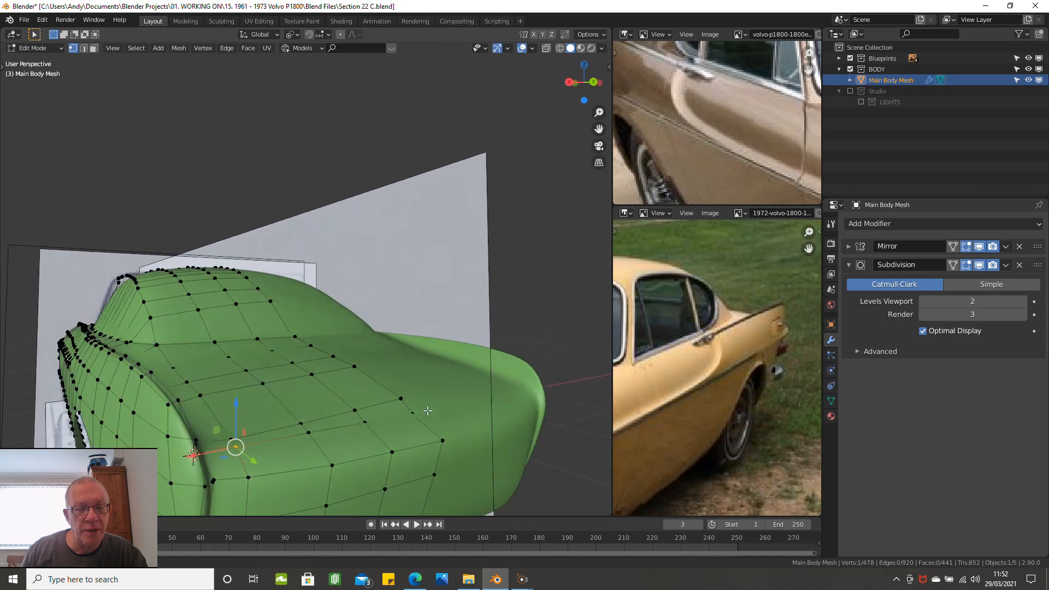
Step: Adjust the height of the next vertices toward the centreline in the same boot lid row
click(359, 424)
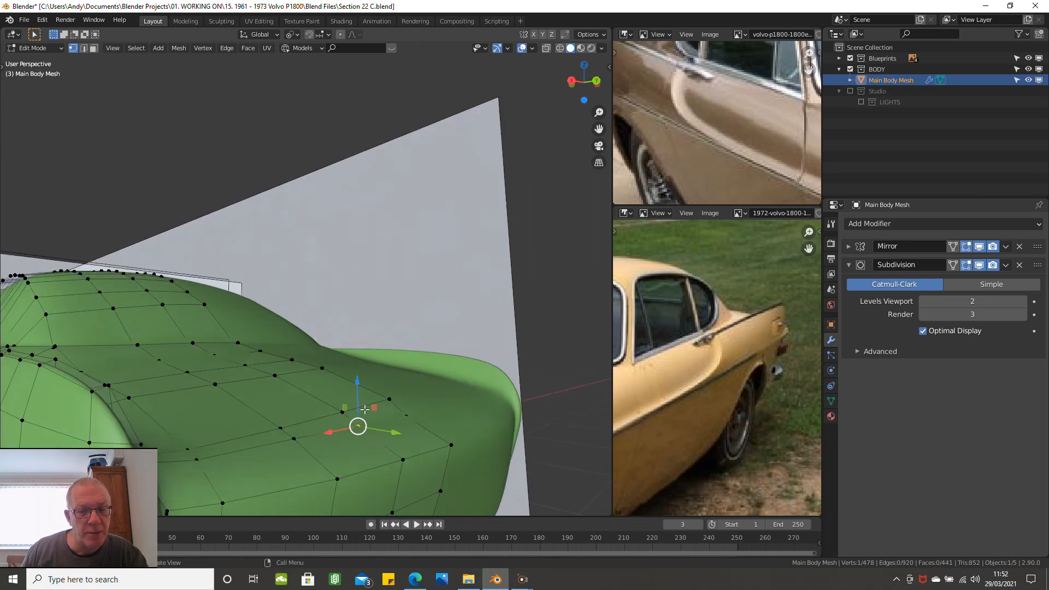
drag(360, 405, 408, 394)
click(406, 416)
scroll(405, 402, down, 3)
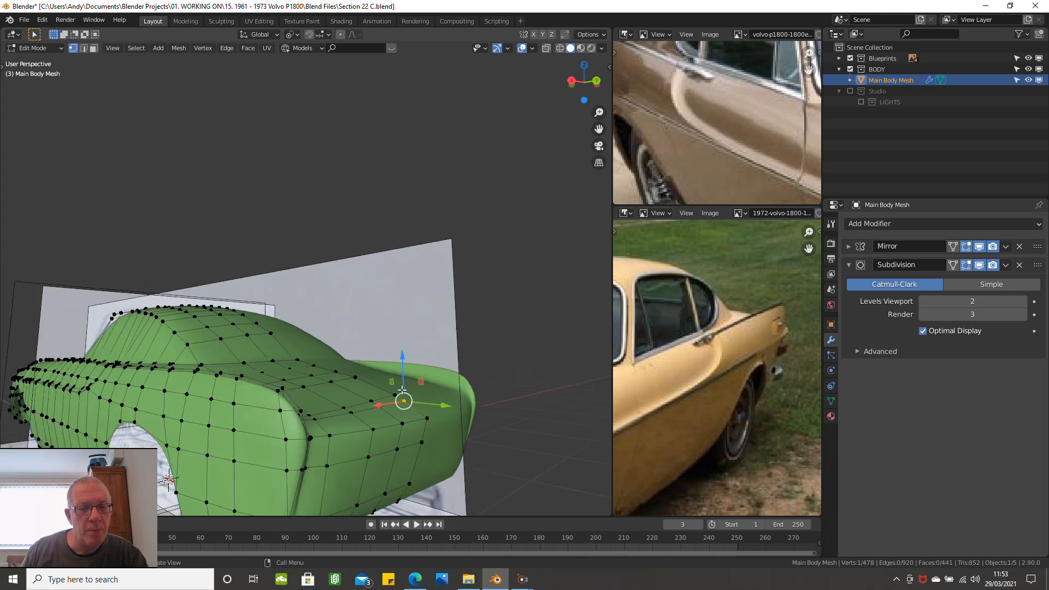
Step: Slide the crosswise edge loop near the boot lid's rear edge forward by a factor of about 0.35
middle_drag(344, 407, 302, 402)
scroll(352, 441, up, 2)
click(288, 388)
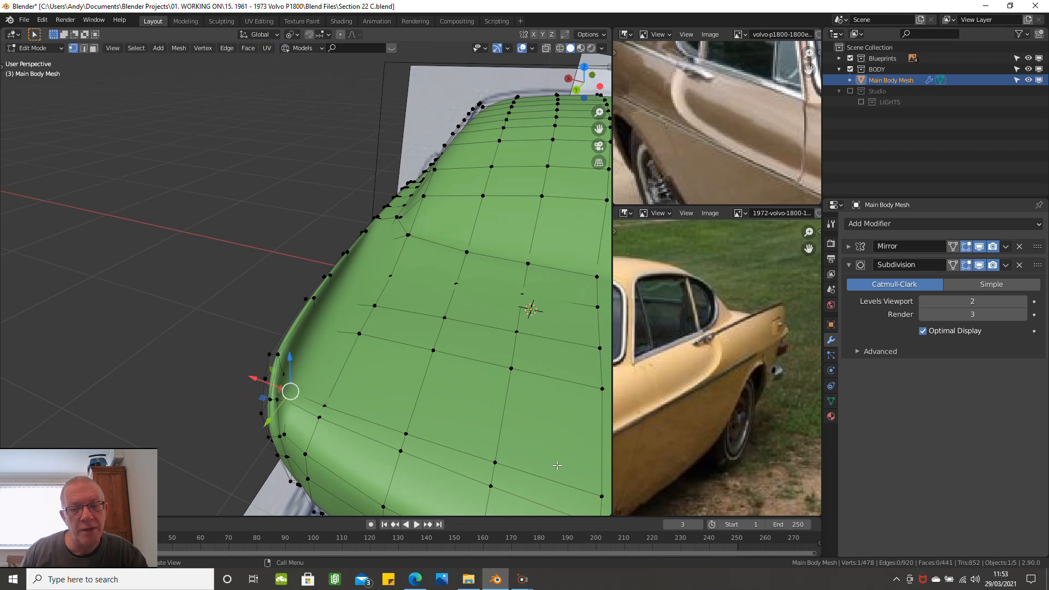
scroll(557, 466, down, 2)
alt+click(583, 486)
shift+middle_drag(582, 486, 495, 450)
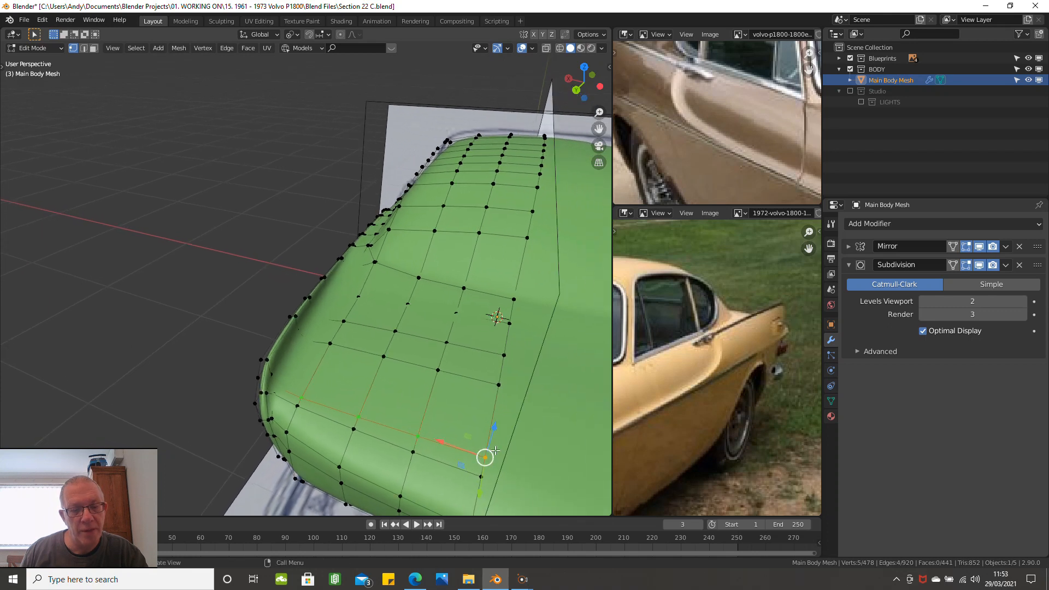
key(g)
key(g)
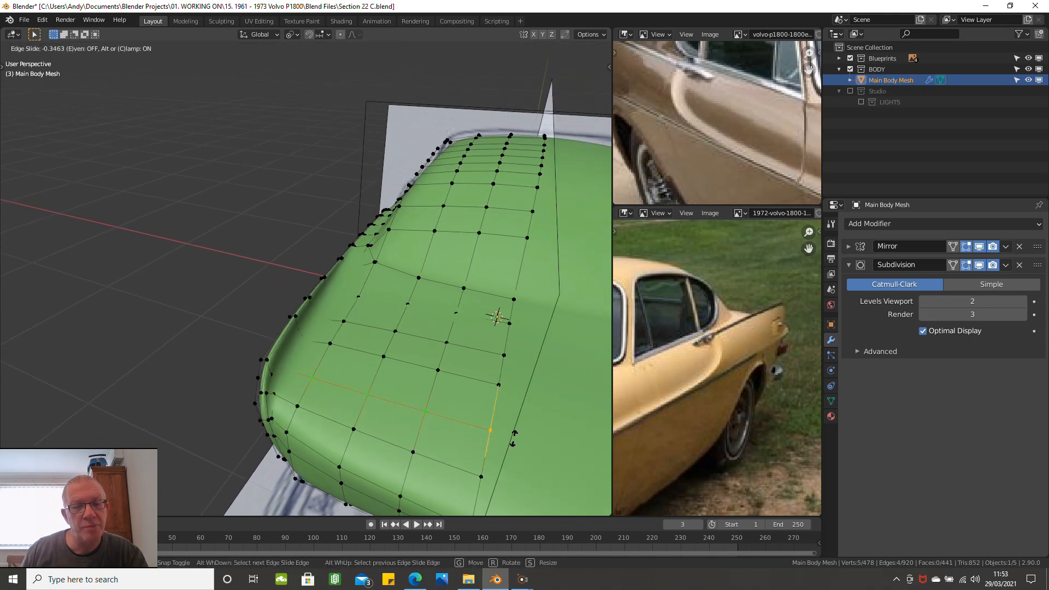
click(514, 437)
scroll(313, 375, up, 3)
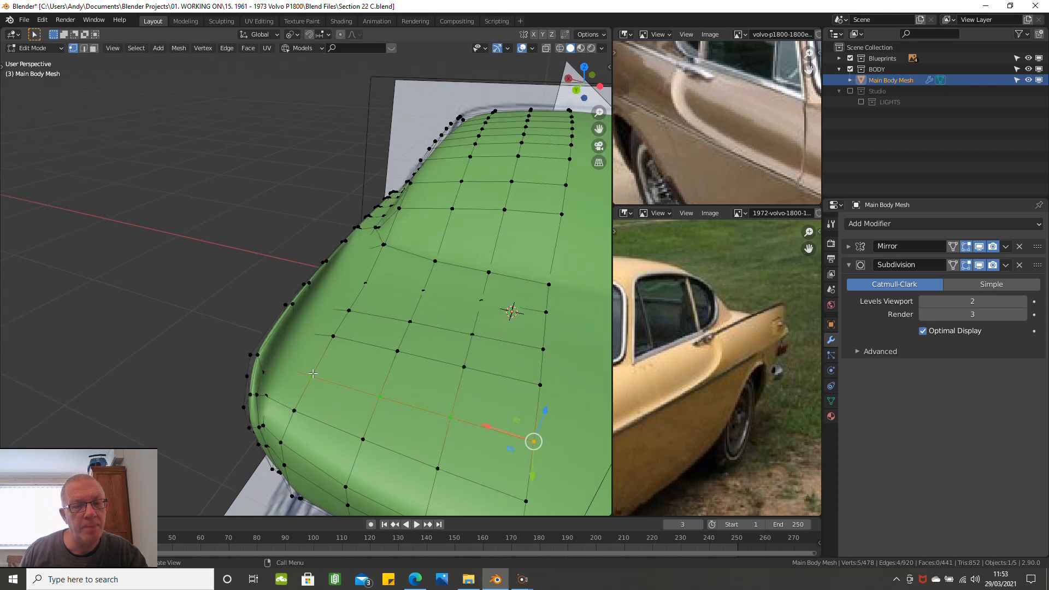
scroll(313, 374, up, 1)
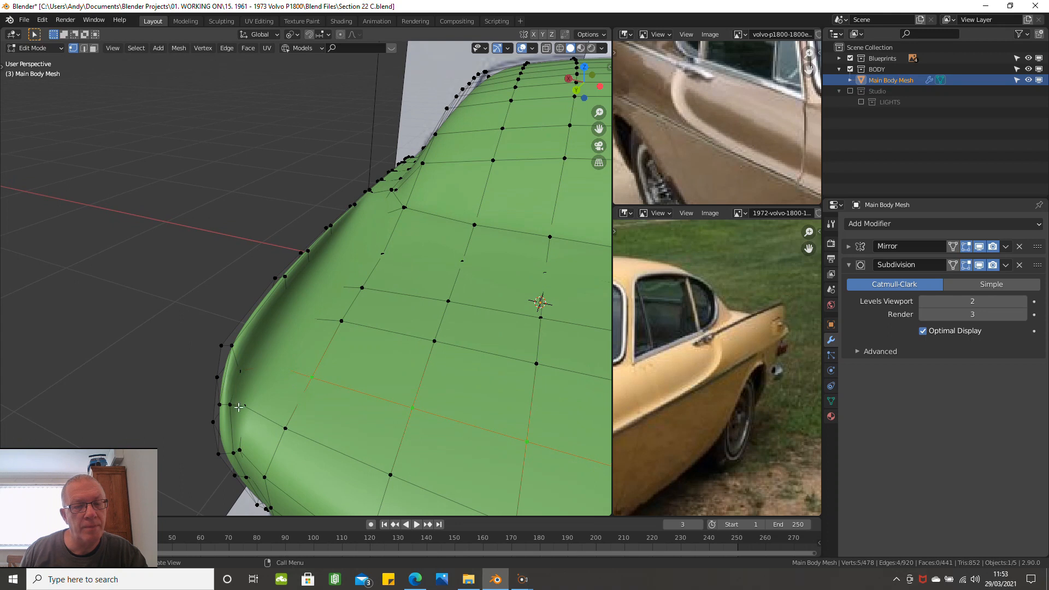
Step: Slide the adjoining vertex beside the rear wing's crease slightly forward along its edge
click(240, 372)
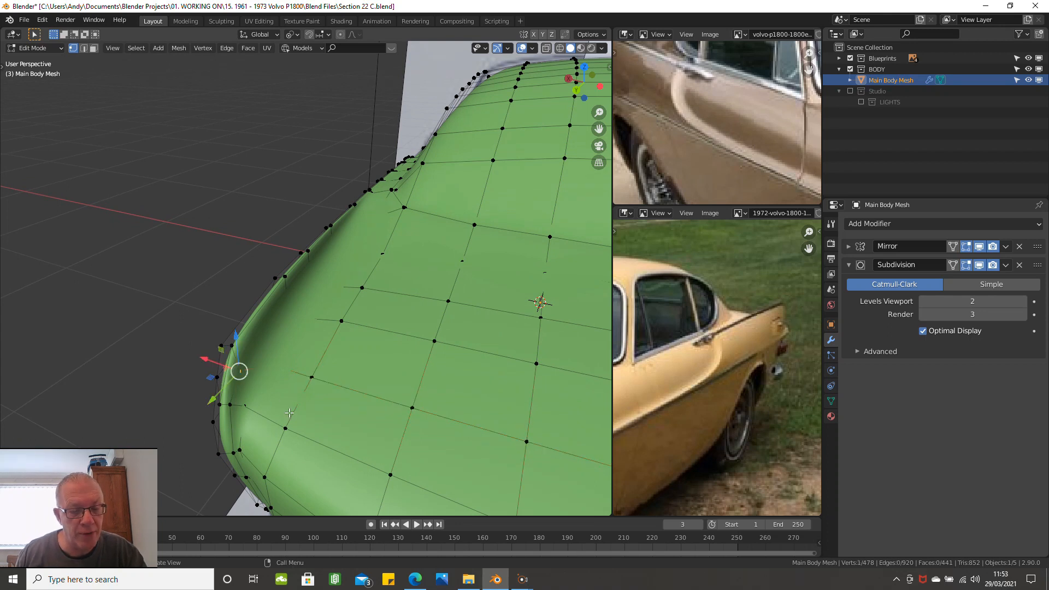
key(shift+v)
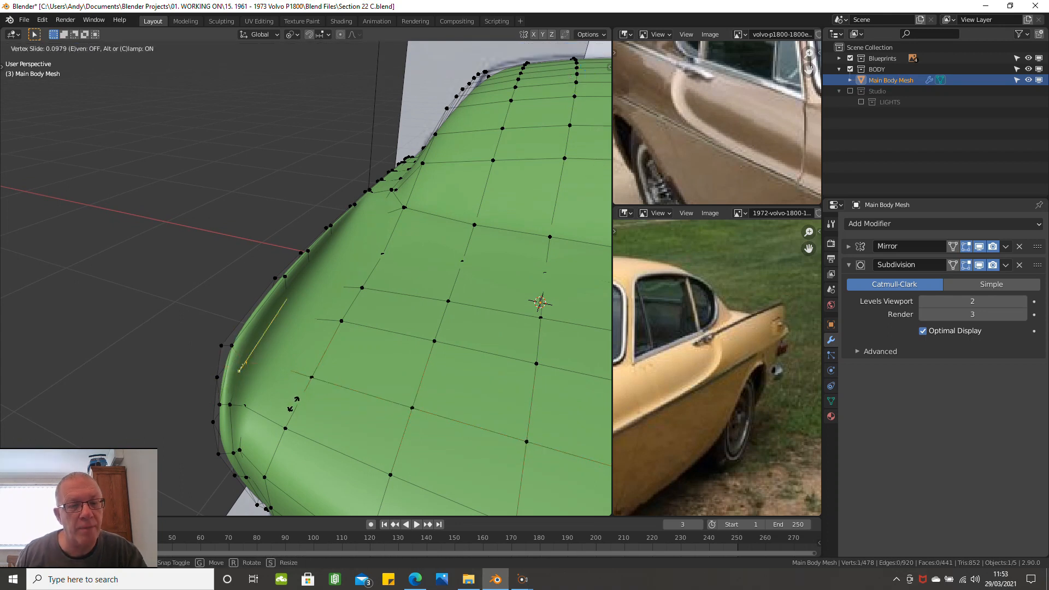
click(295, 398)
middle_drag(295, 398, 450, 465)
scroll(450, 466, up, 3)
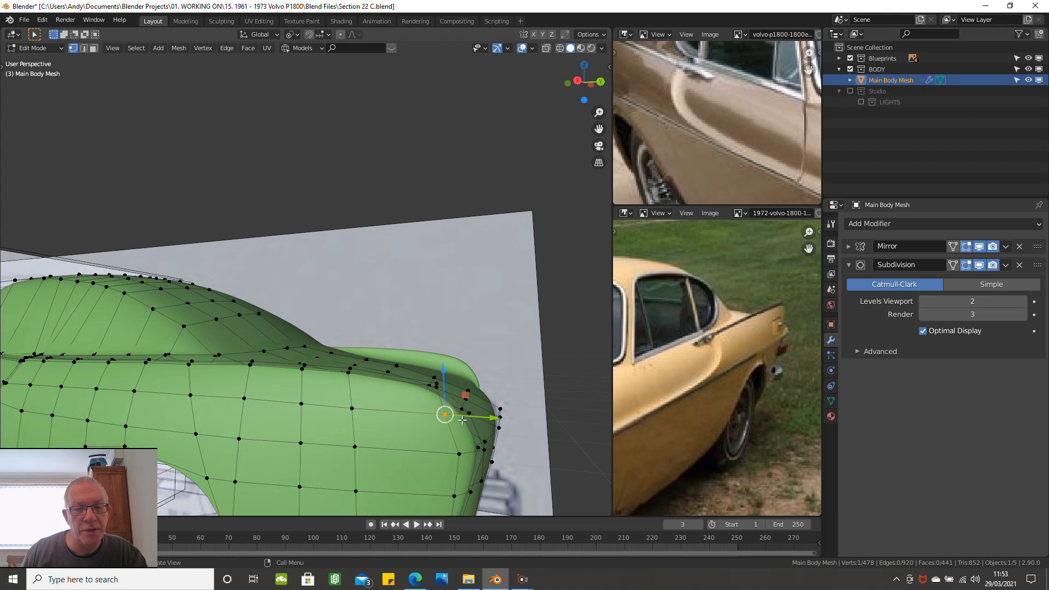
Step: In side view, slide the two upper vertices of the rearmost vertical row on the rear wing slightly forward along their edges
key(KP_3)
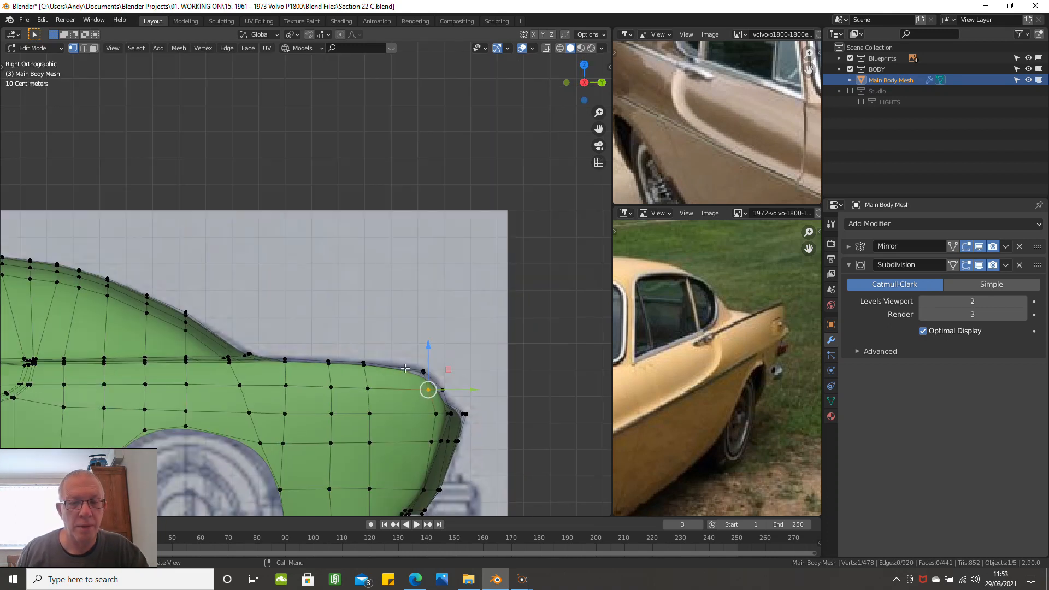
scroll(416, 376, up, 4)
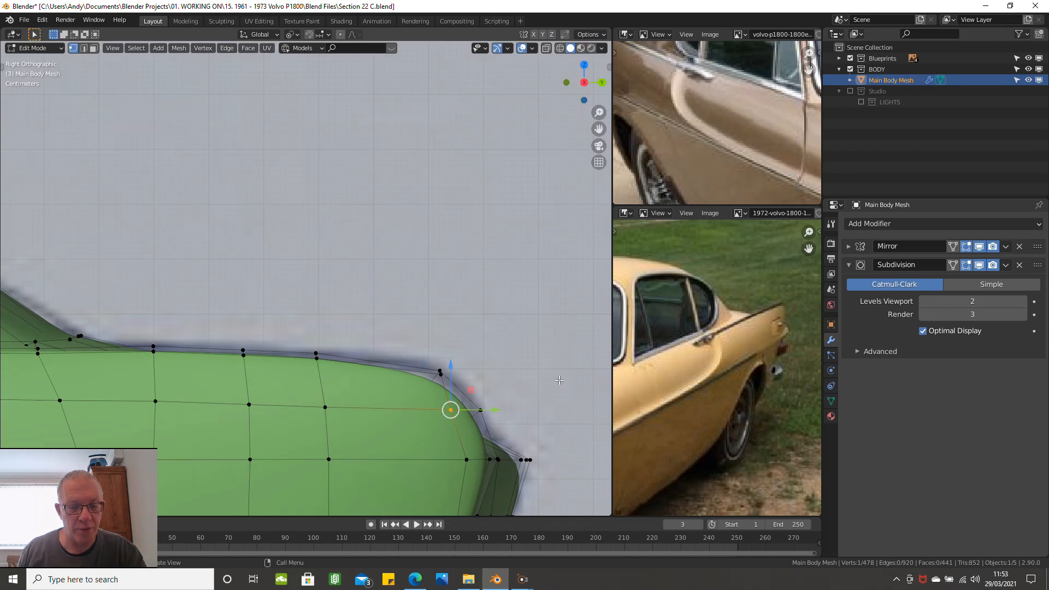
key(shift+v)
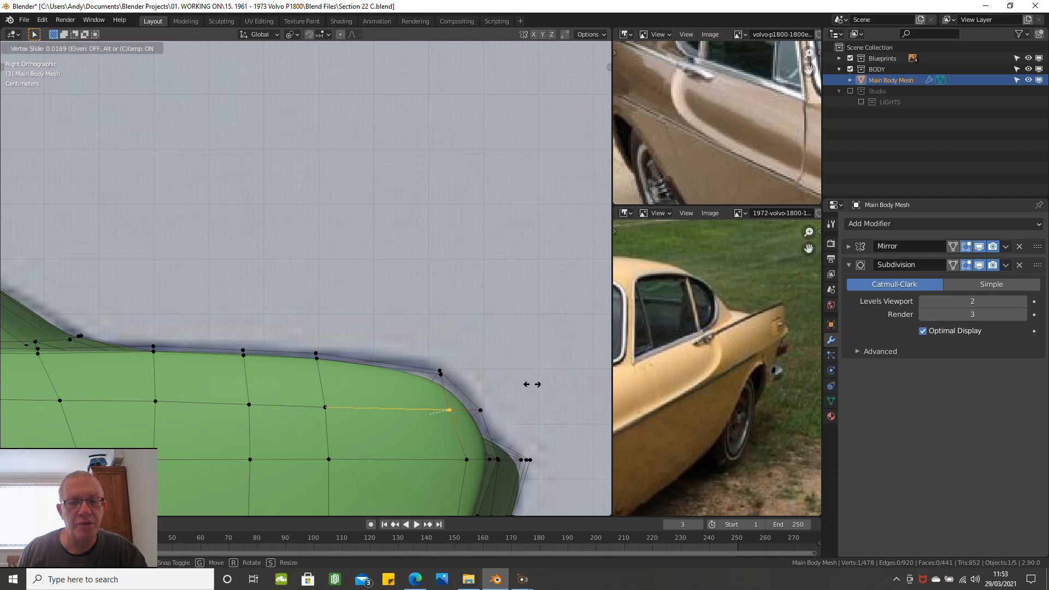
click(508, 390)
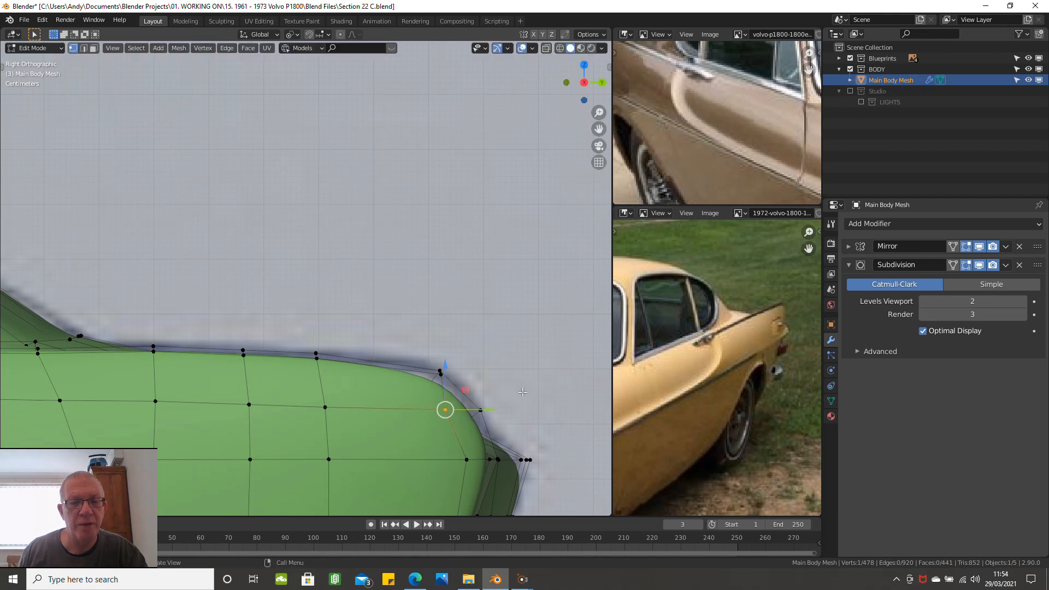
click(464, 460)
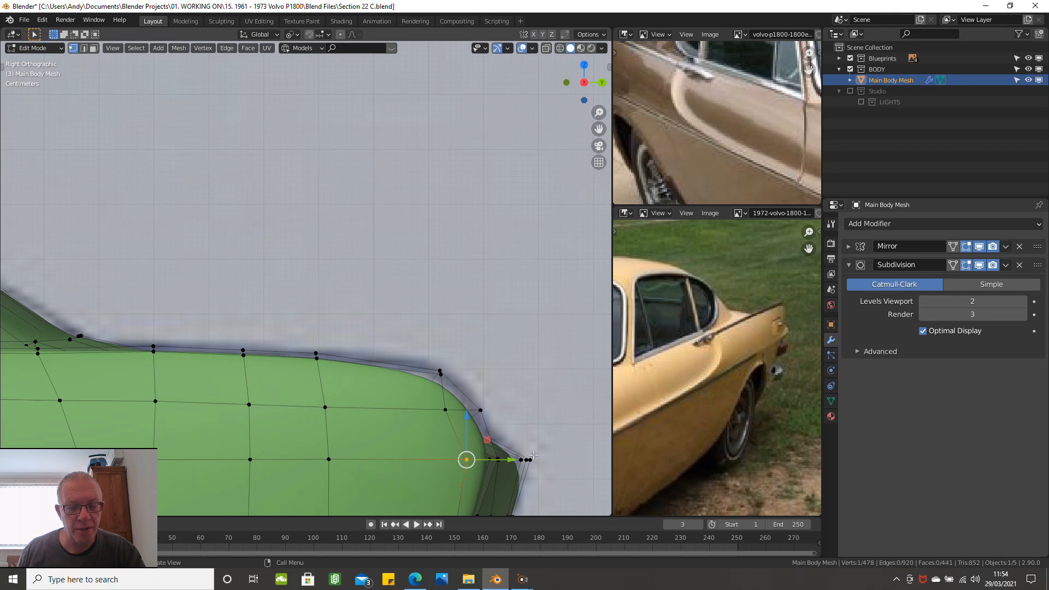
key(shift+v)
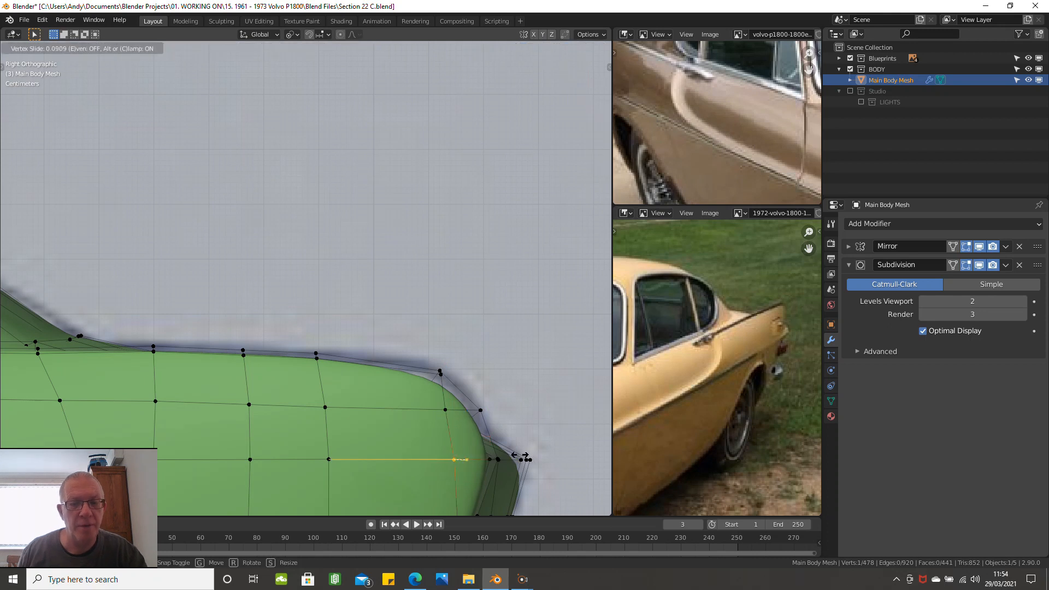
click(477, 456)
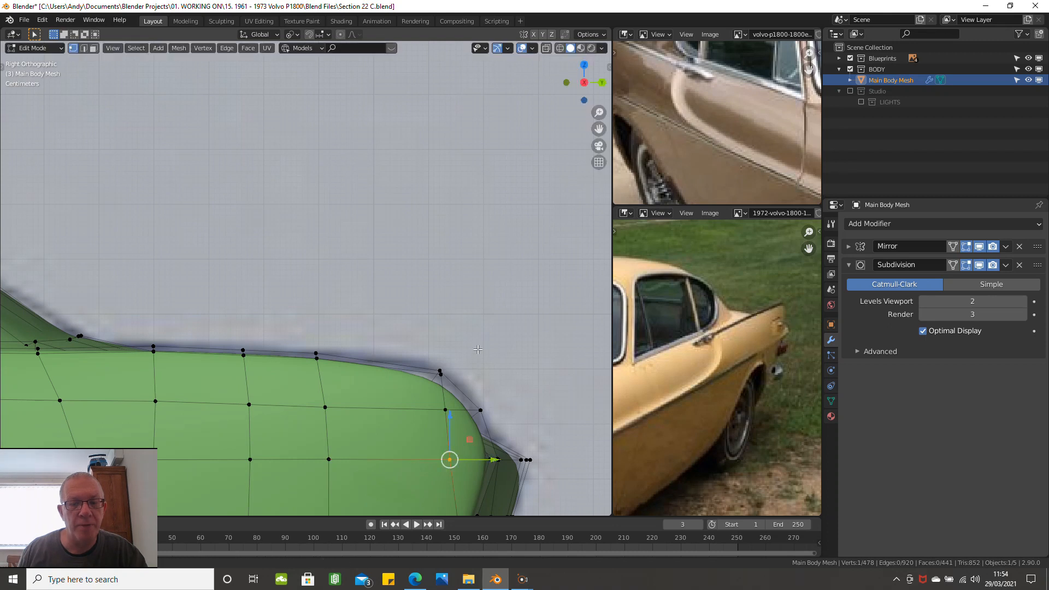
Step: Slide the row's third vertex forward by a factor of about 0.11 and nudge the second one forward to line up with it
shift+middle_drag(479, 376, 470, 225)
click(449, 367)
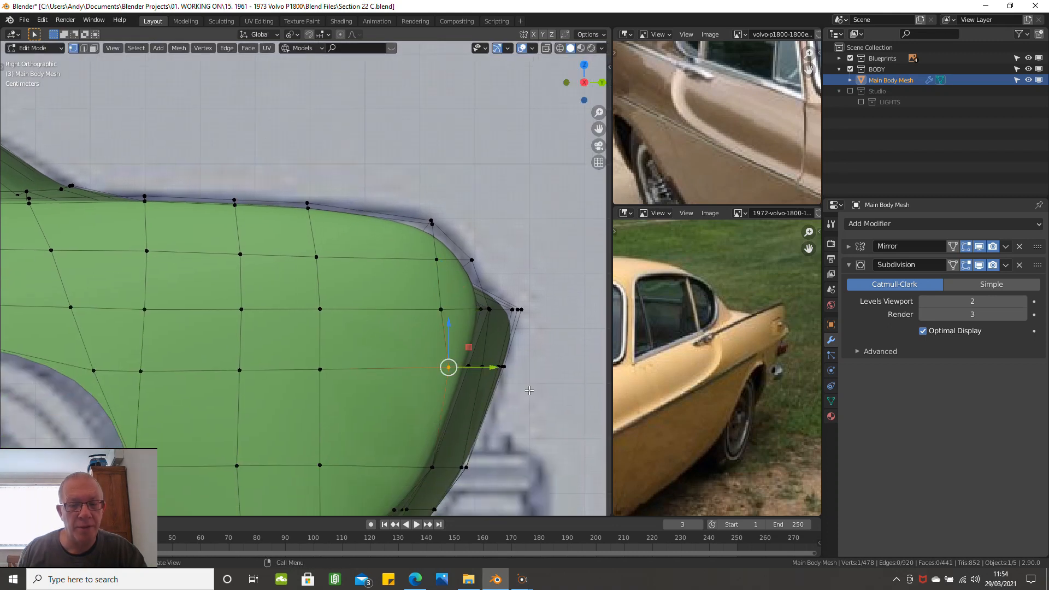
key(shift+v)
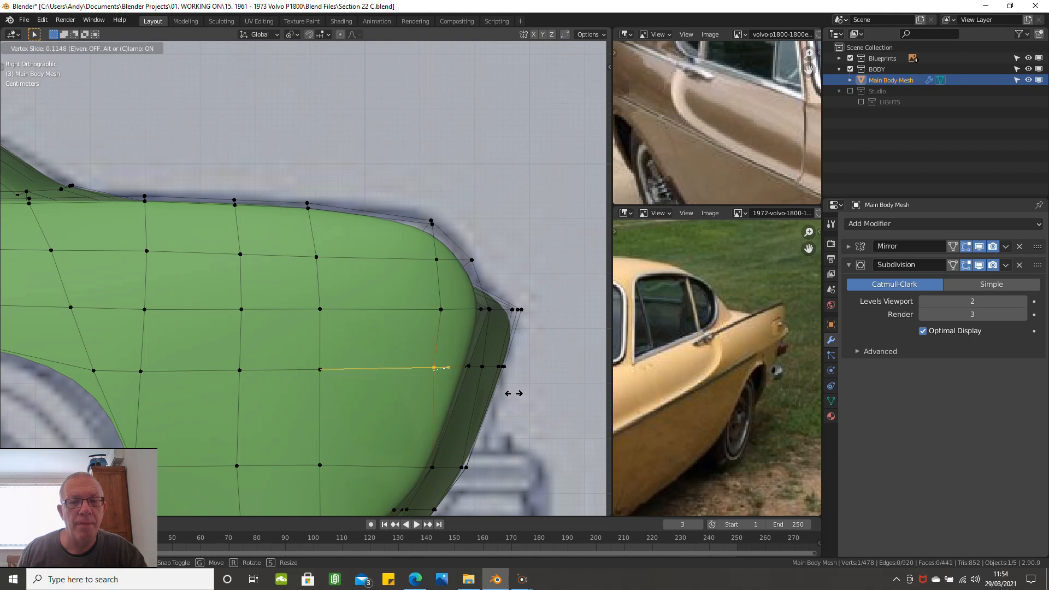
click(514, 394)
click(443, 310)
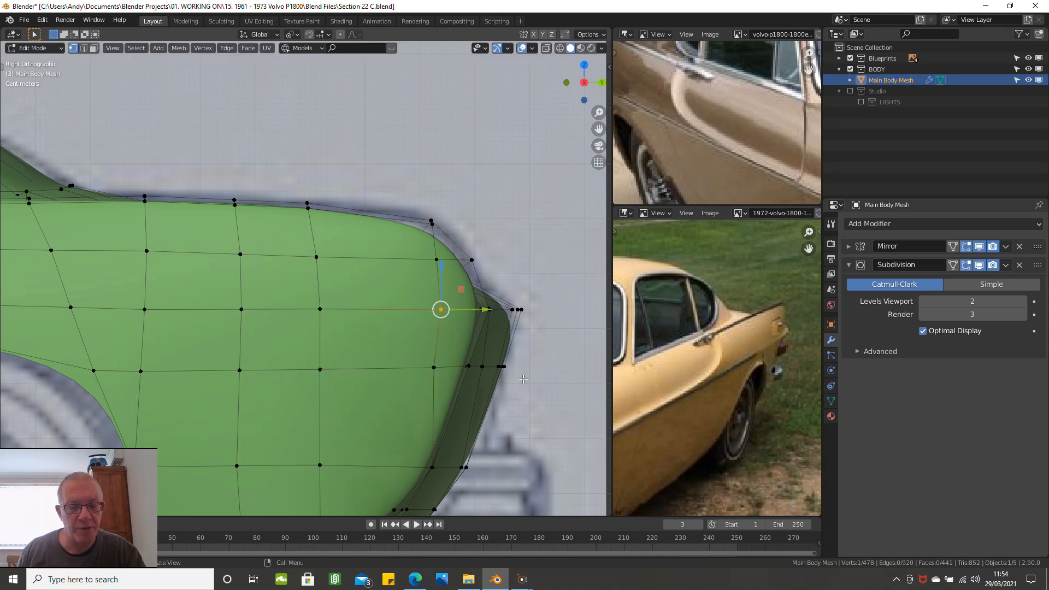
key(shift+v)
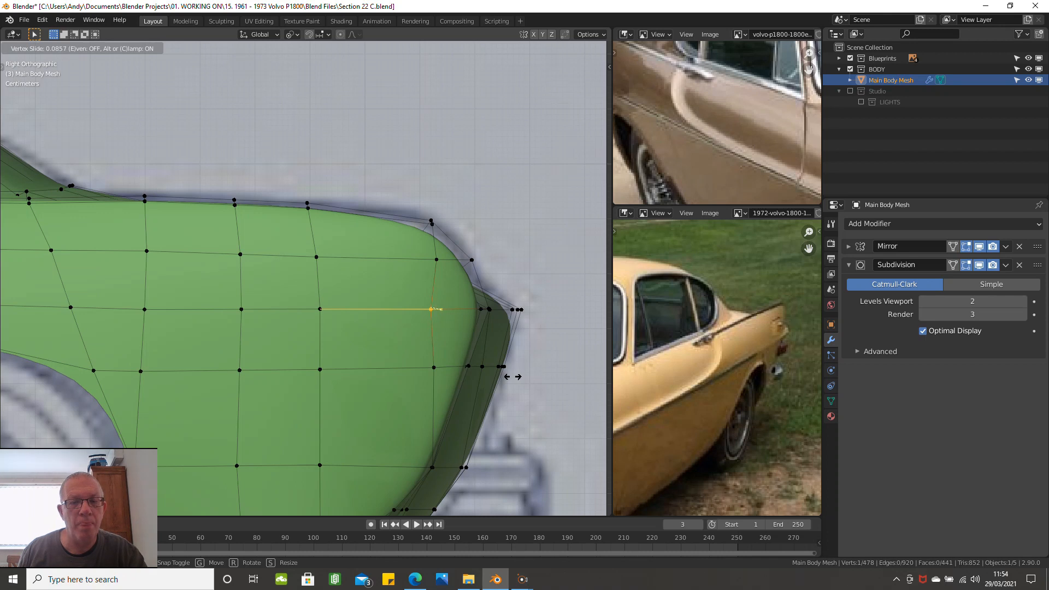
click(514, 377)
shift+click(447, 264)
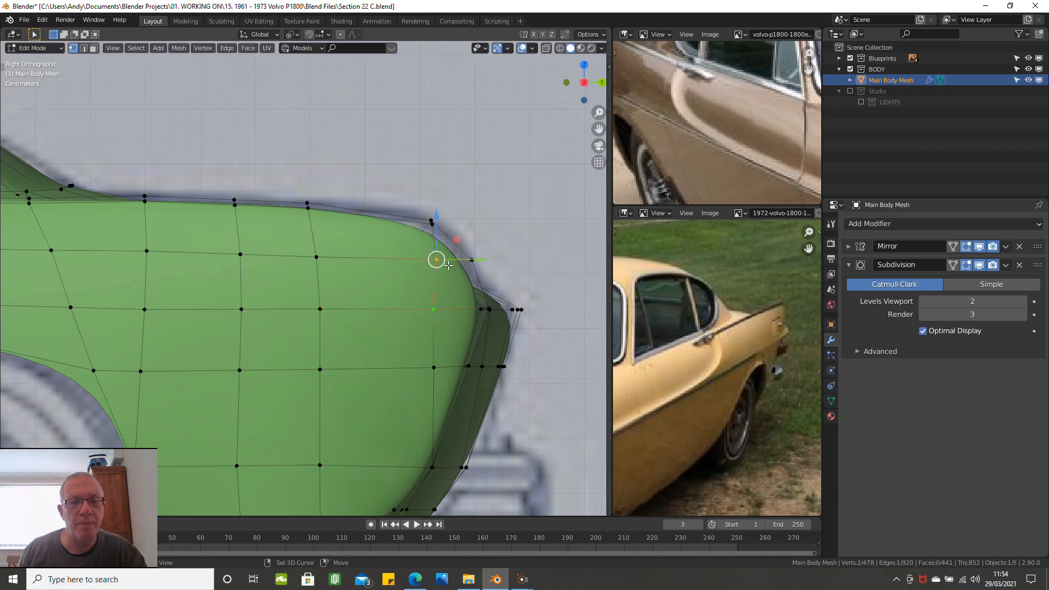
key(g)
key(g)
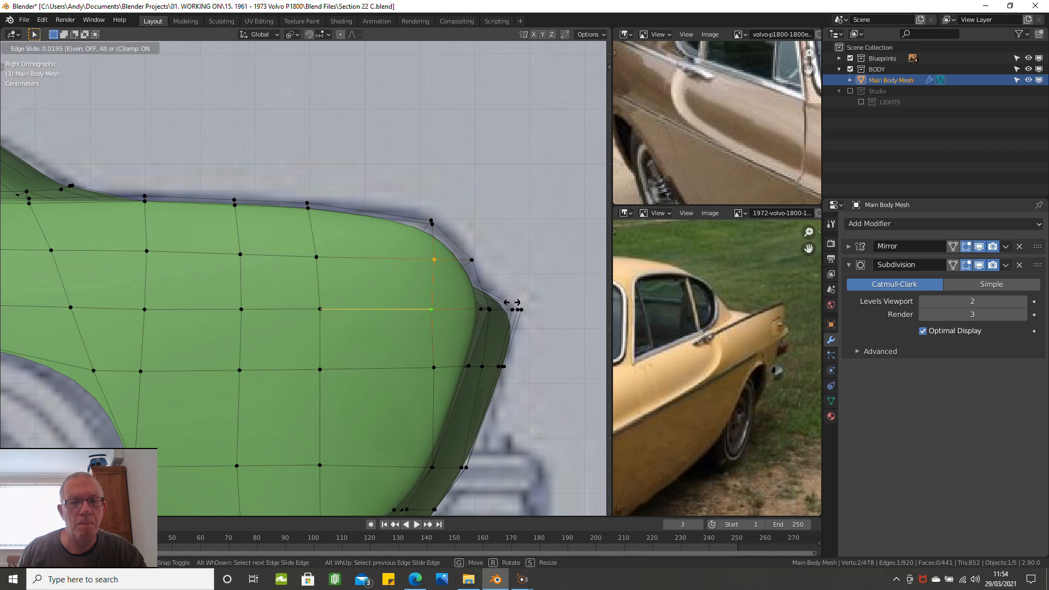
click(512, 303)
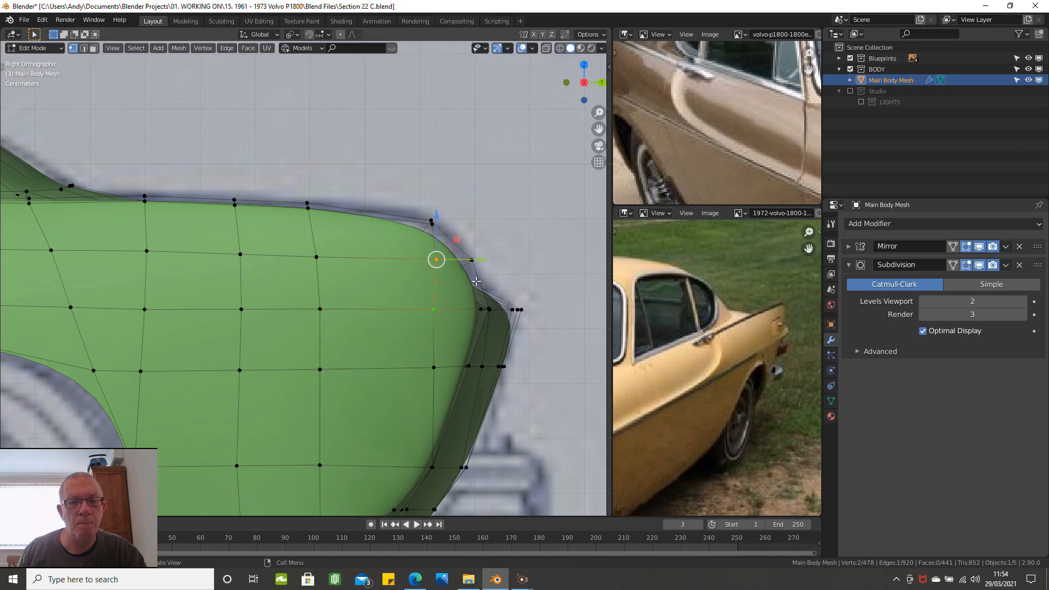
Step: Slide only the row's upper vertex, just below the wing's top edge, very slightly forward along its edge
click(457, 277)
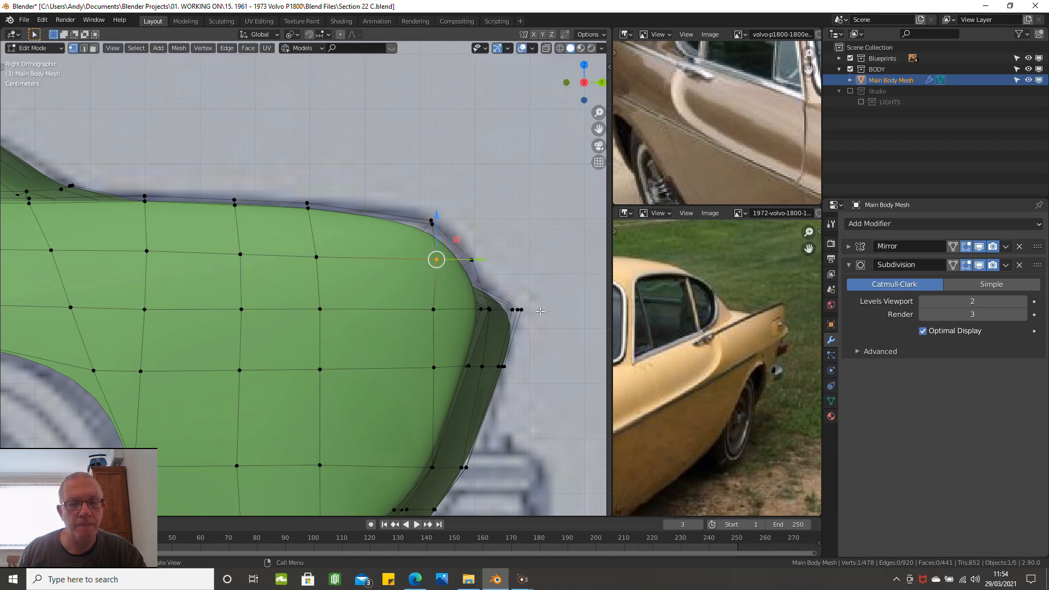
key(g)
key(g)
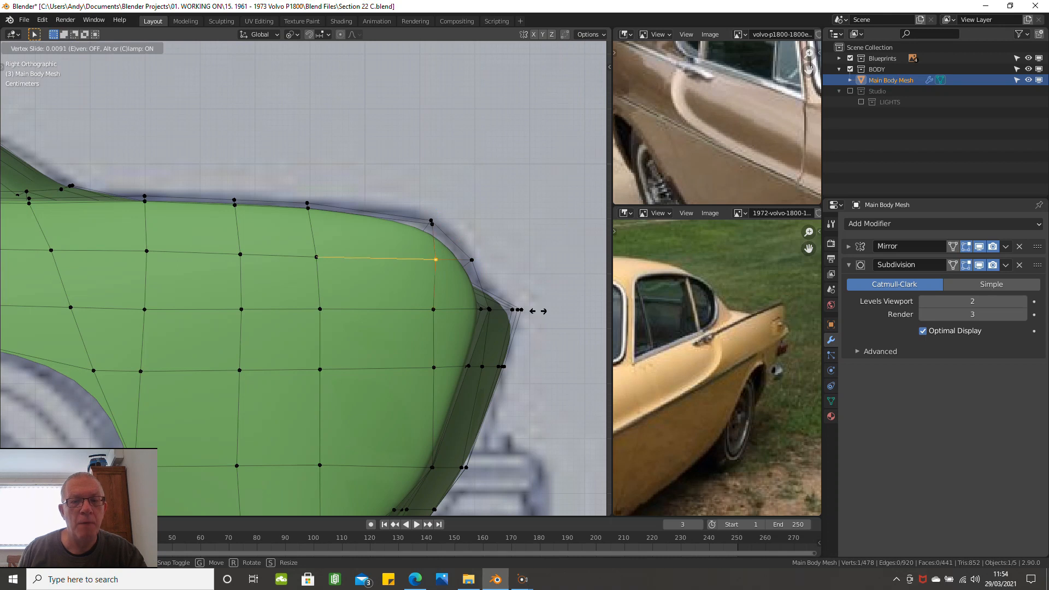
click(492, 305)
Step: Slide the vertical edge loop just behind the rear wheel arch, without its lowest vertex on the arch, rearward by a factor of about 0.23
scroll(492, 304, down, 1)
scroll(492, 305, down, 3)
middle_drag(492, 305, 374, 343)
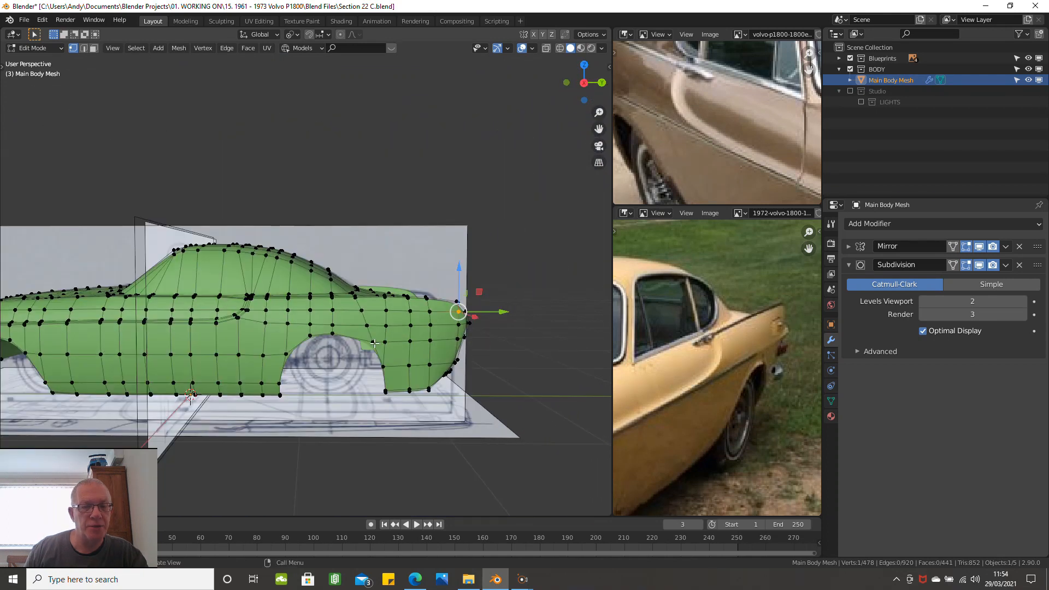
scroll(431, 334, up, 2)
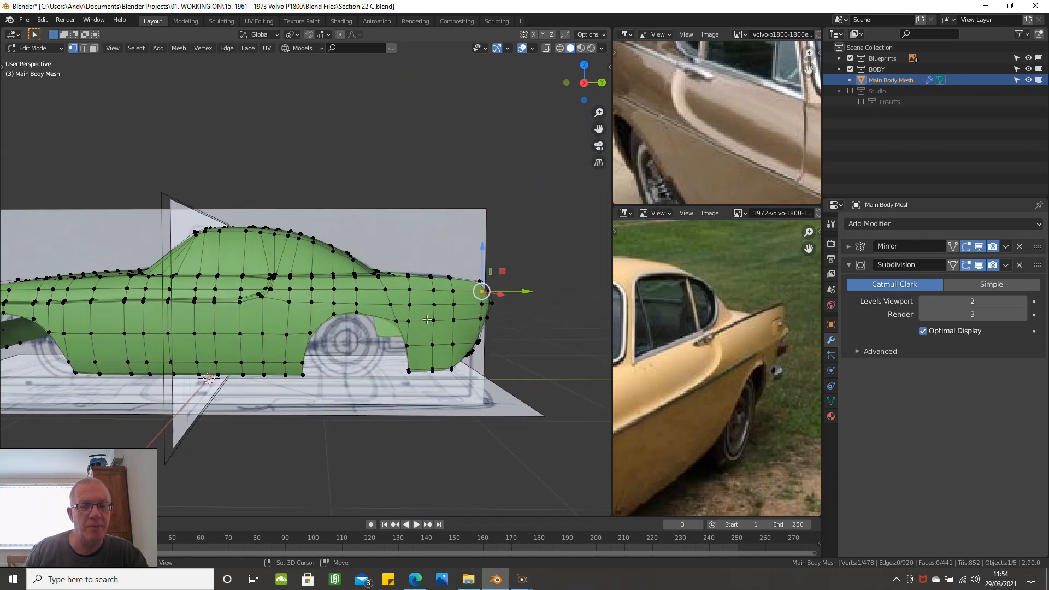
scroll(418, 335, up, 2)
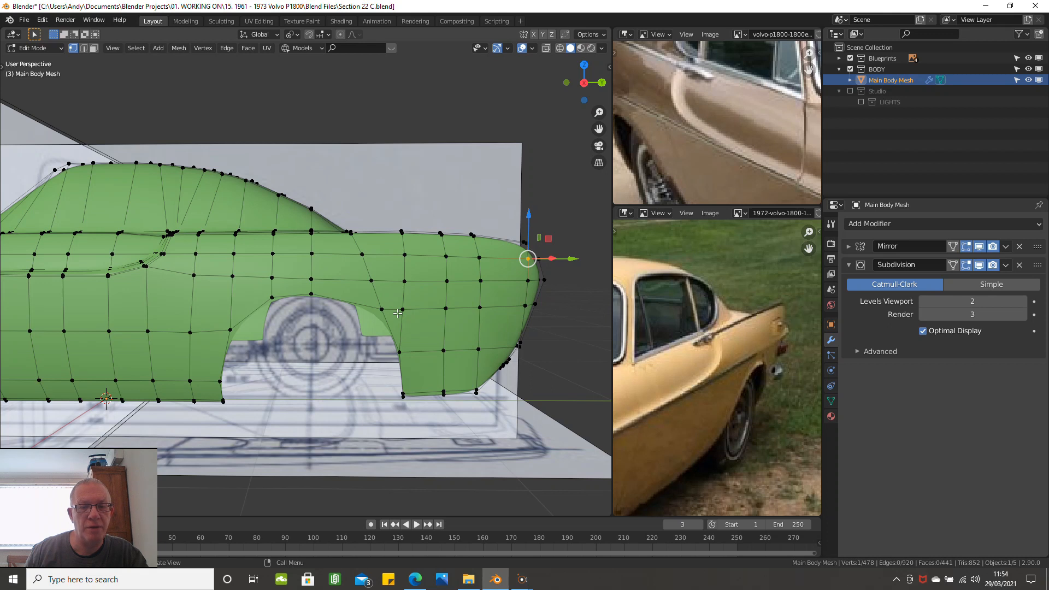
scroll(397, 313, up, 1)
mouse_move(412, 332)
middle_down()
mouse_move(390, 335)
mouse_move(415, 353)
mouse_move(411, 341)
middle_up()
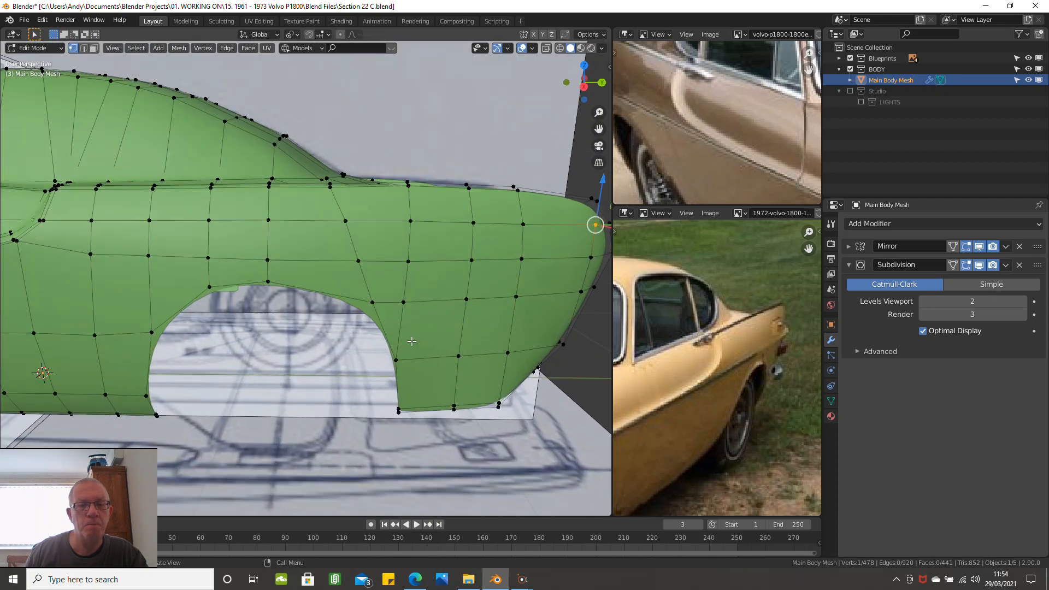
alt+click(406, 299)
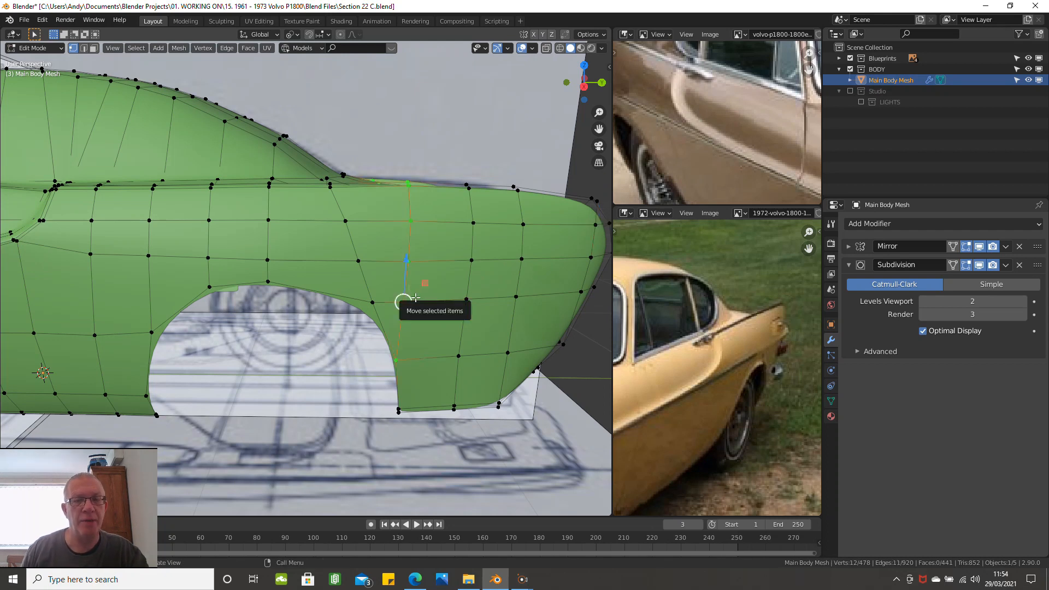
shift+click(396, 359)
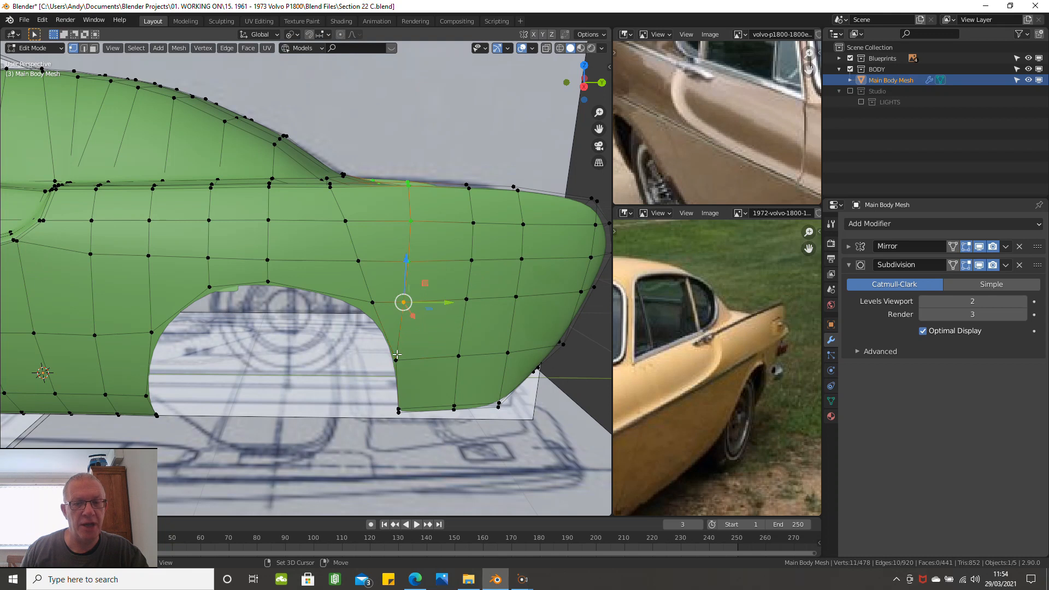
key(KP_3)
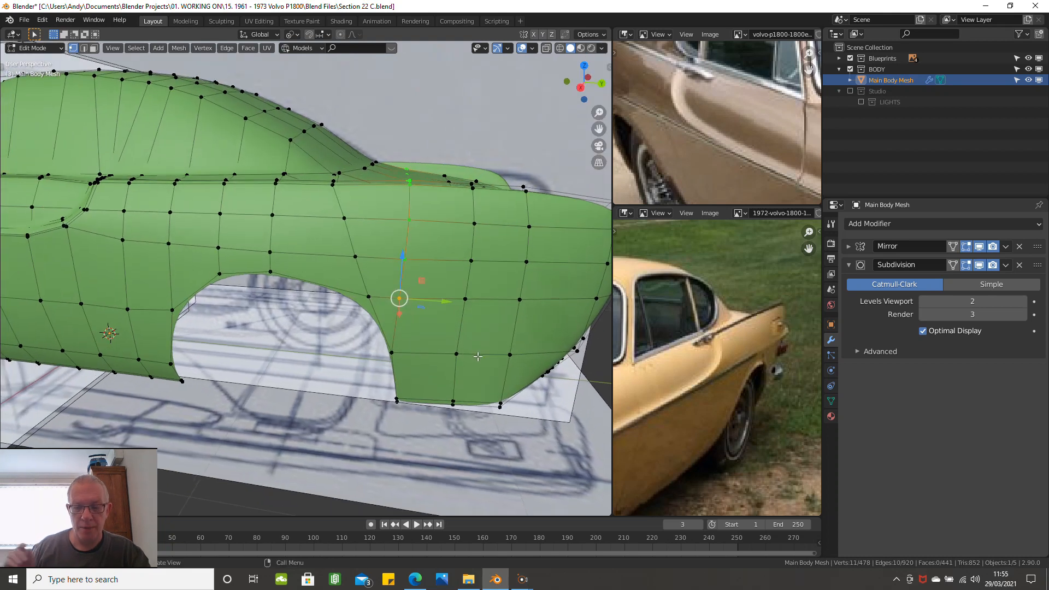
scroll(478, 356, up, 1)
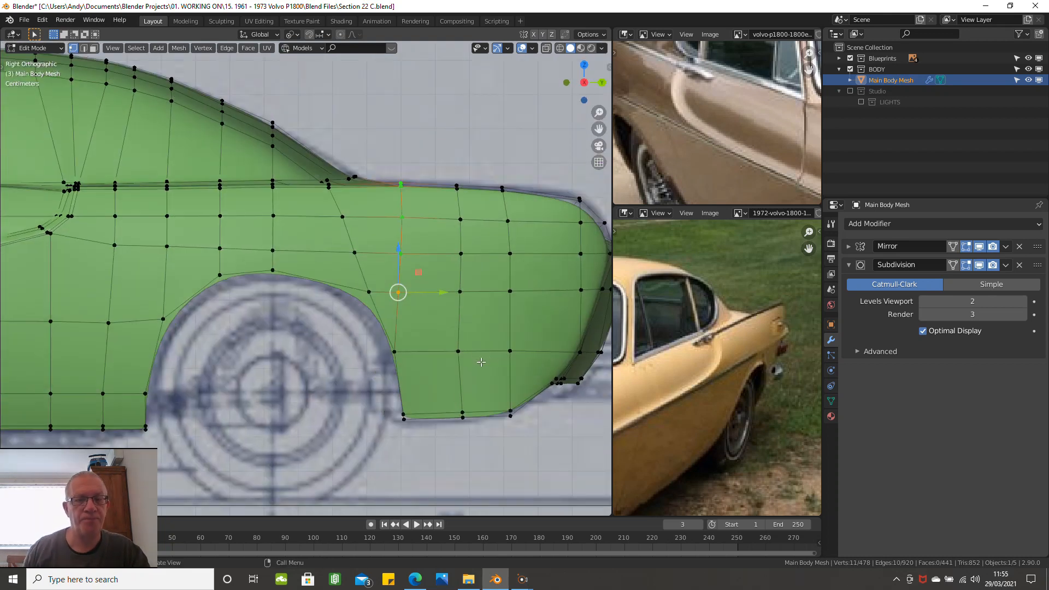
key(g)
key(g)
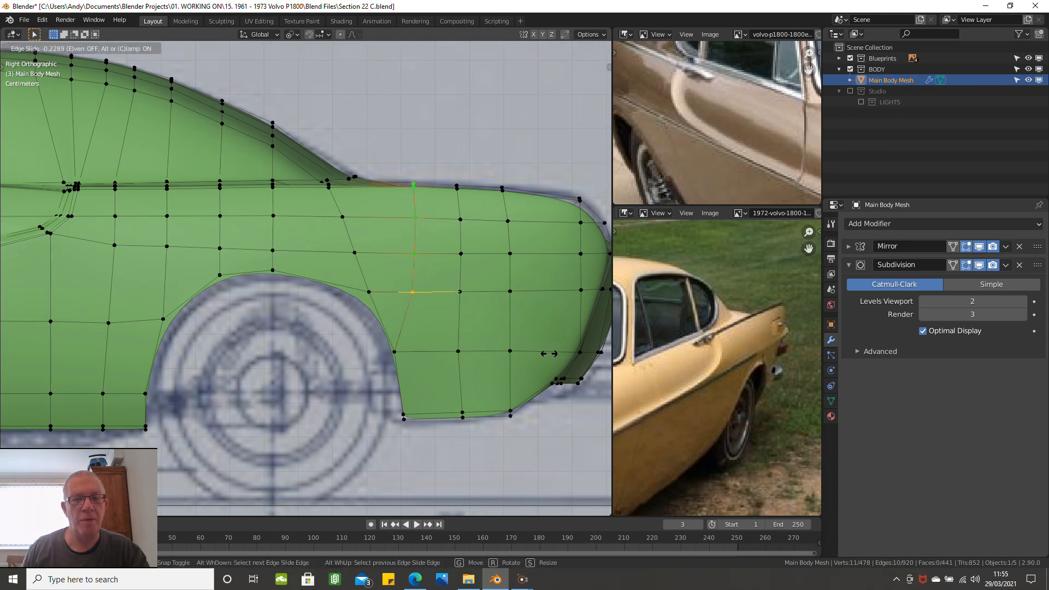
click(549, 353)
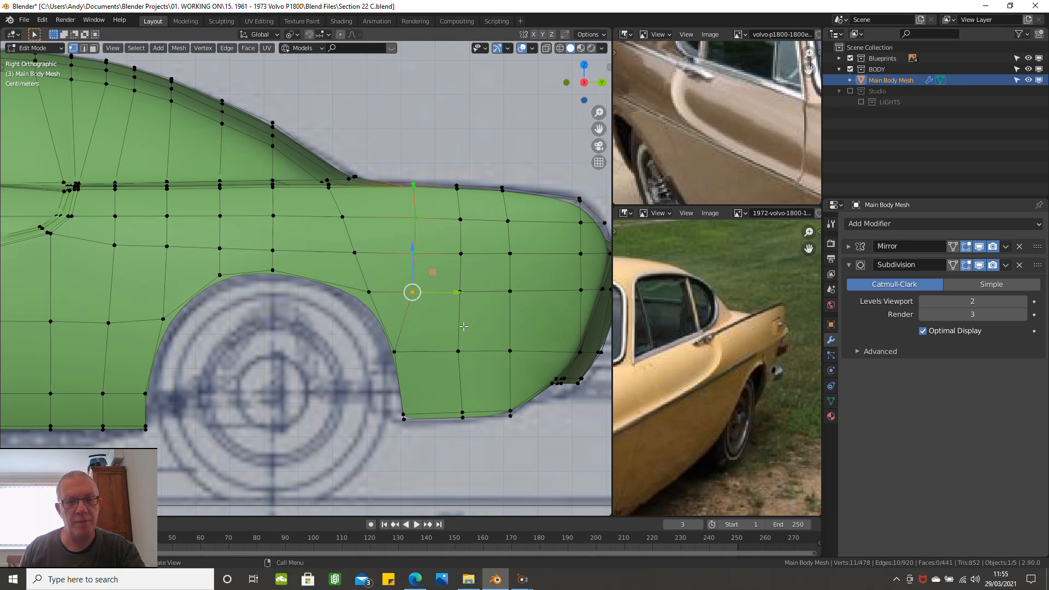
Step: Straighten the selected edge loop behind the rear wheel arch by scaling it to 0 along the Y axis
key(KP_0)
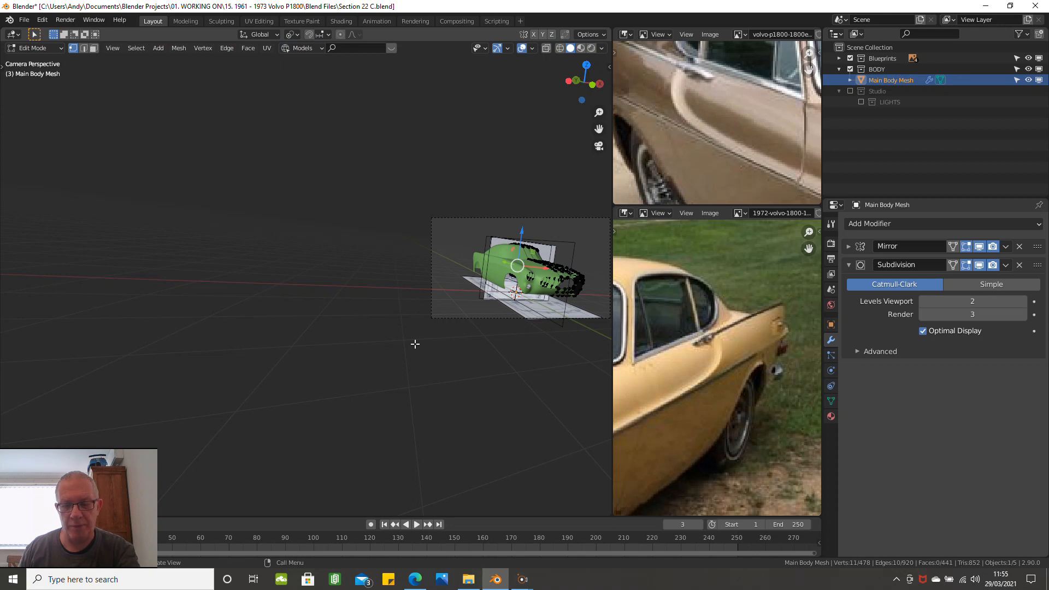
key(KP_0)
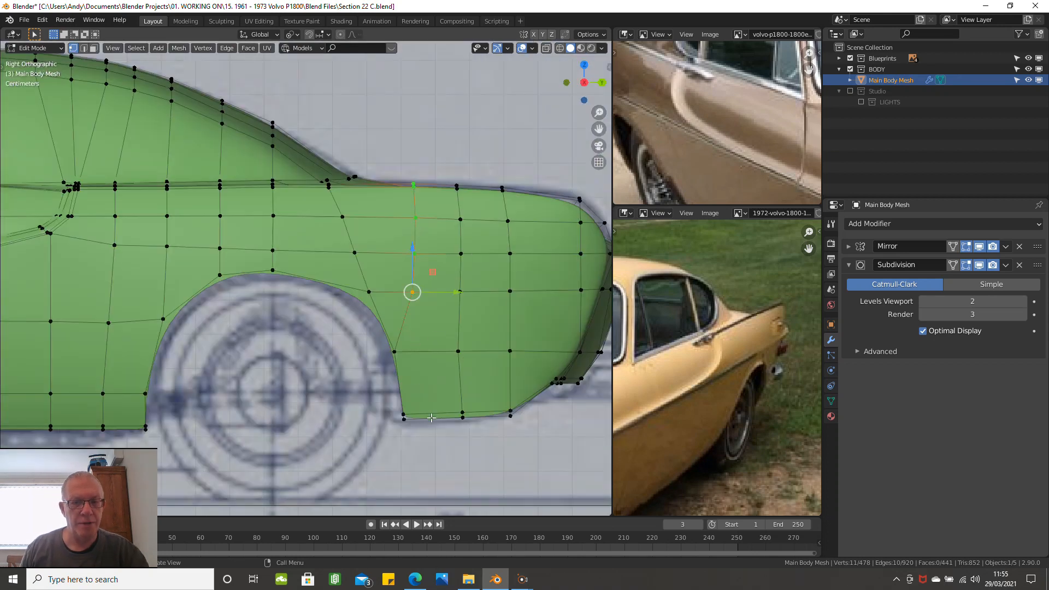
key(s)
key(y)
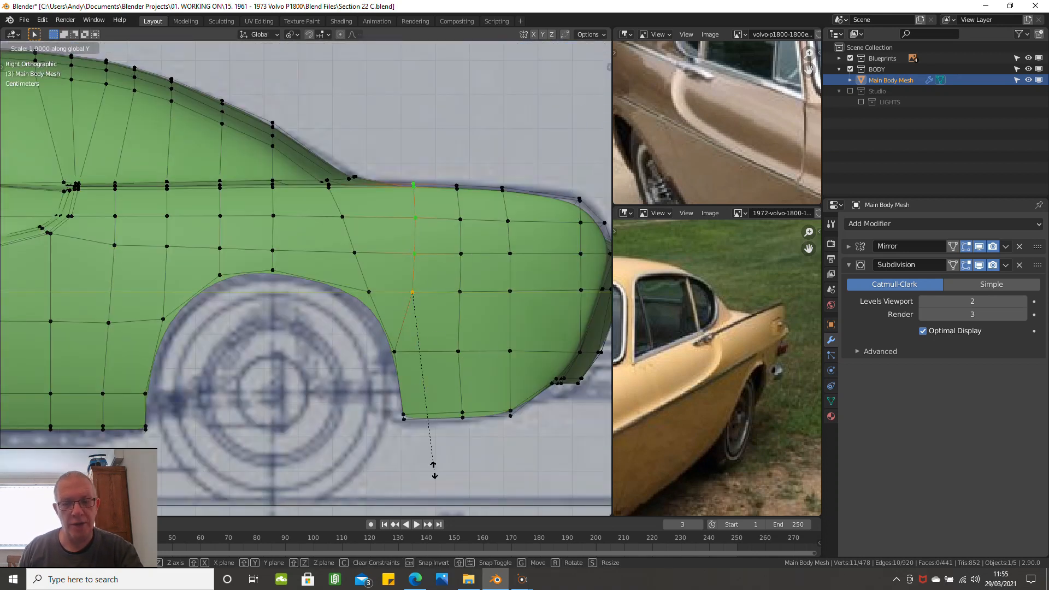
right_click(433, 470)
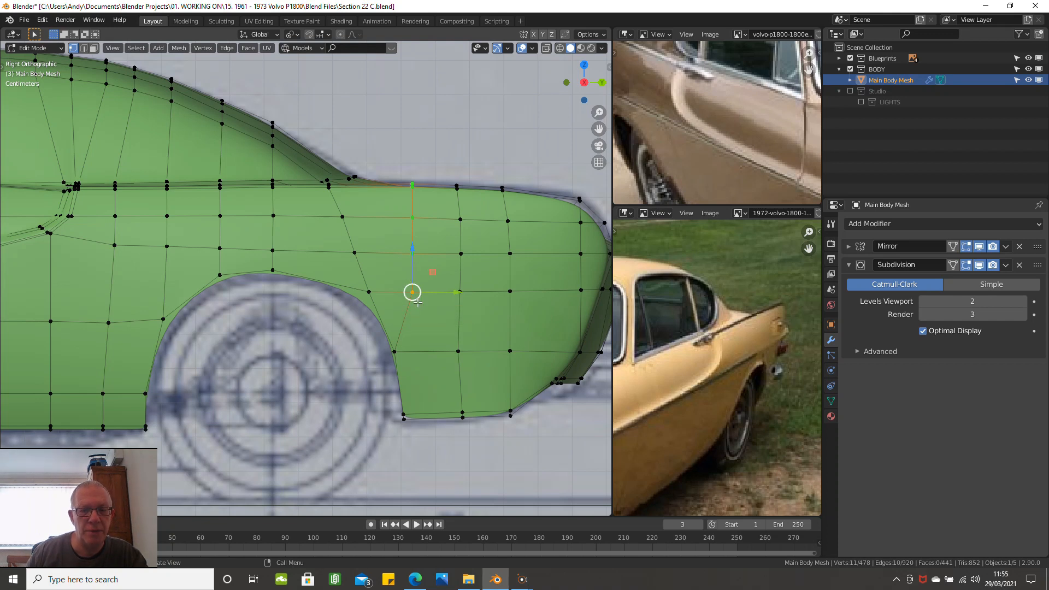
Step: Hide the lowest vertex of the straightened loop, together with its adjoining faces, beside the rear wheel arch
key(ctrl+r)
right_click(425, 357)
click(416, 299)
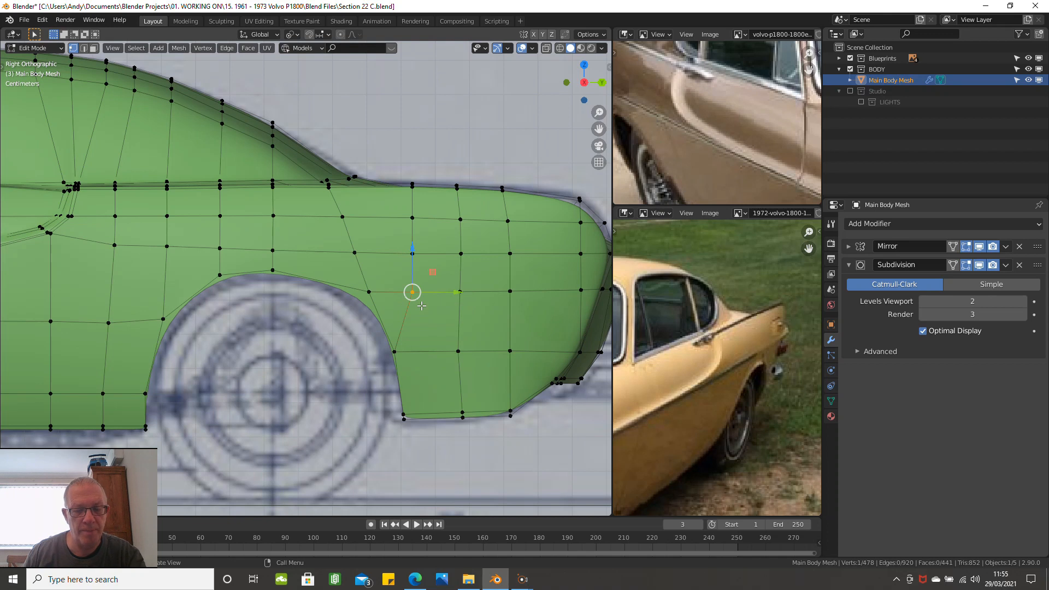
key(x)
click(422, 307)
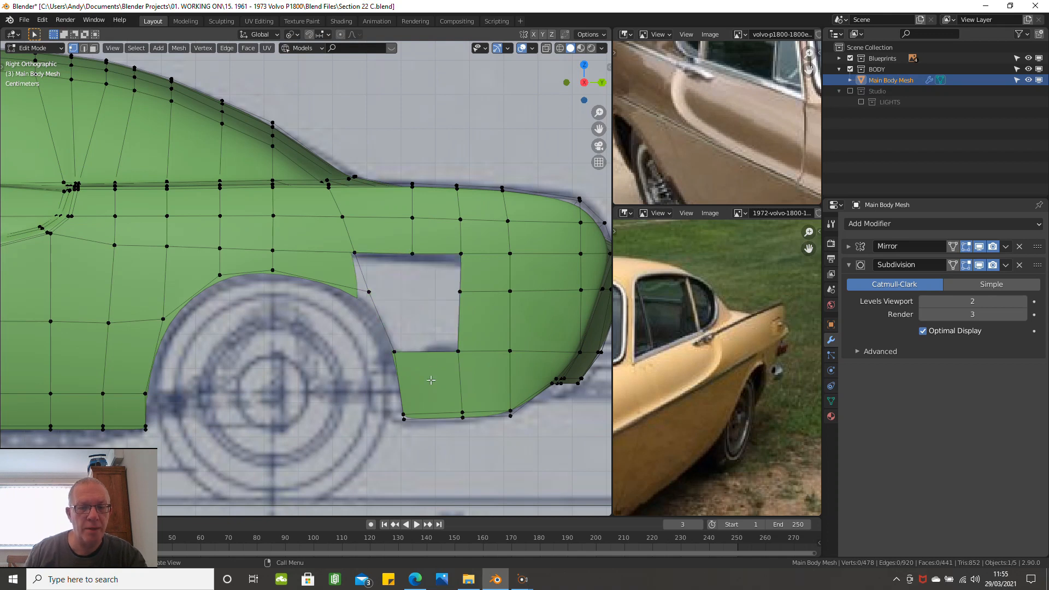
Step: Add a centred vertical loop cut through the panel below the hidden faces, and reveal the hidden geometry
key(ctrl+r)
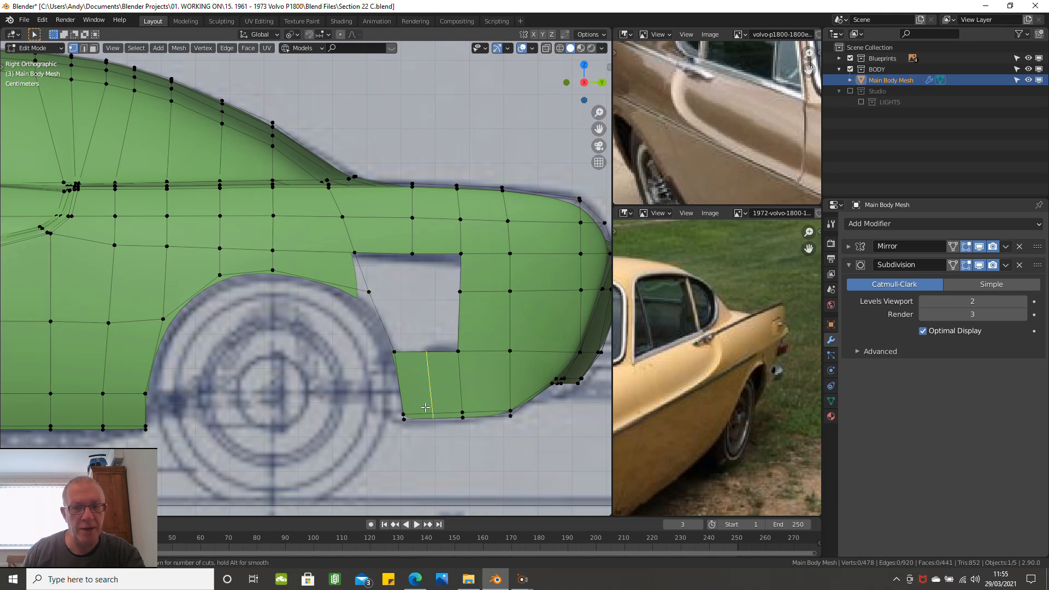
click(425, 407)
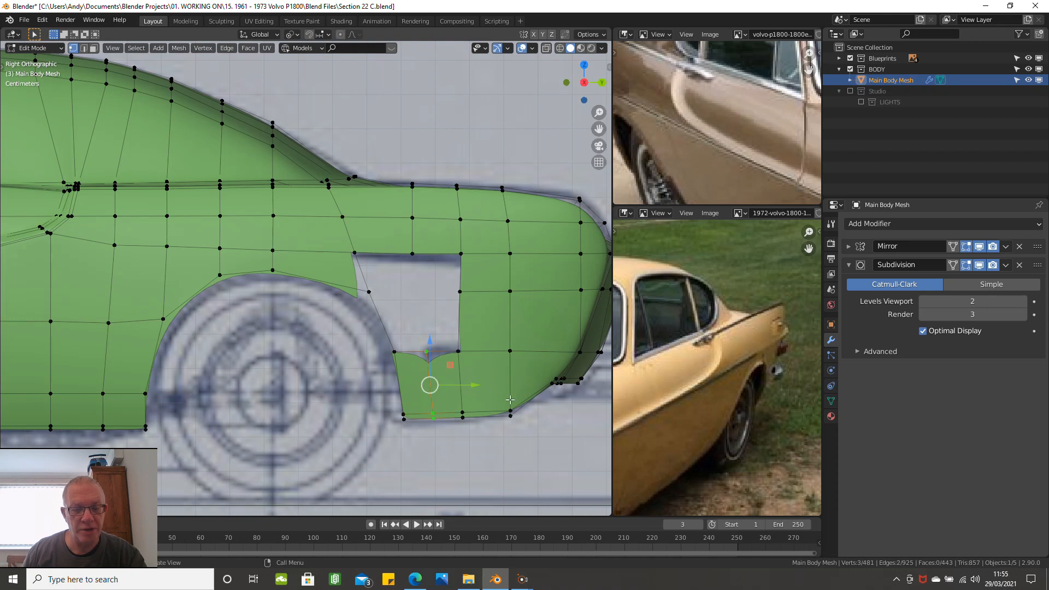
key(alt+h)
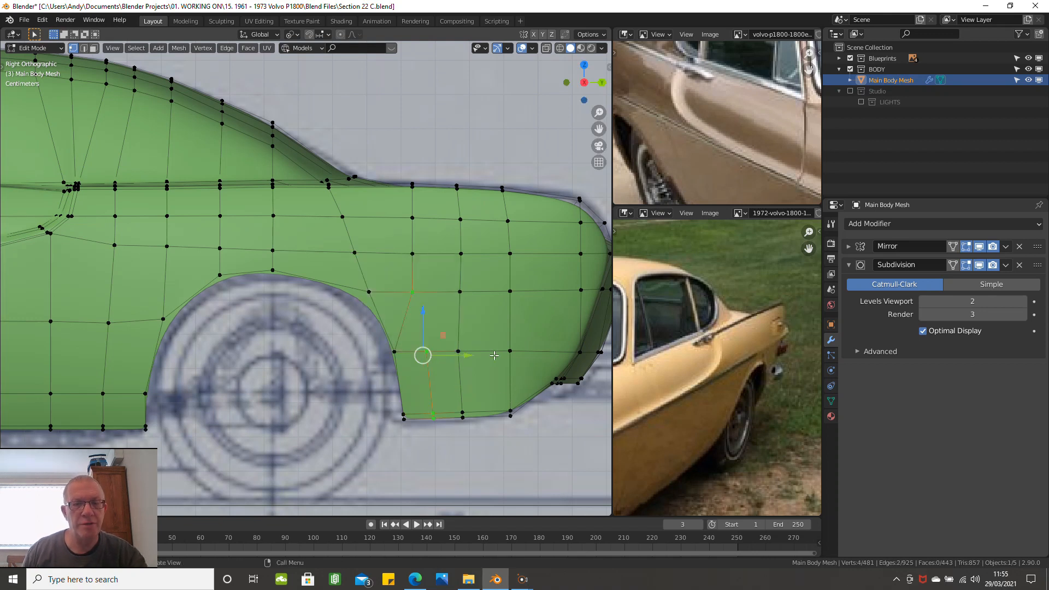
Step: Connect the lowest vertex of the vertical loop behind the rear wheel arch to the top vertex of the new cut below it
click(413, 292)
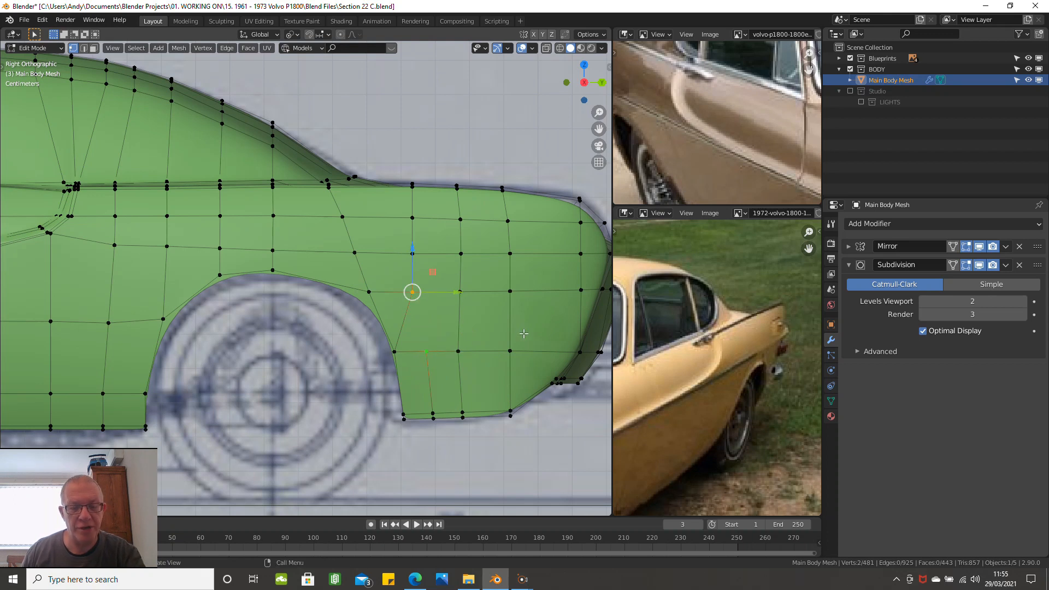
click(509, 351)
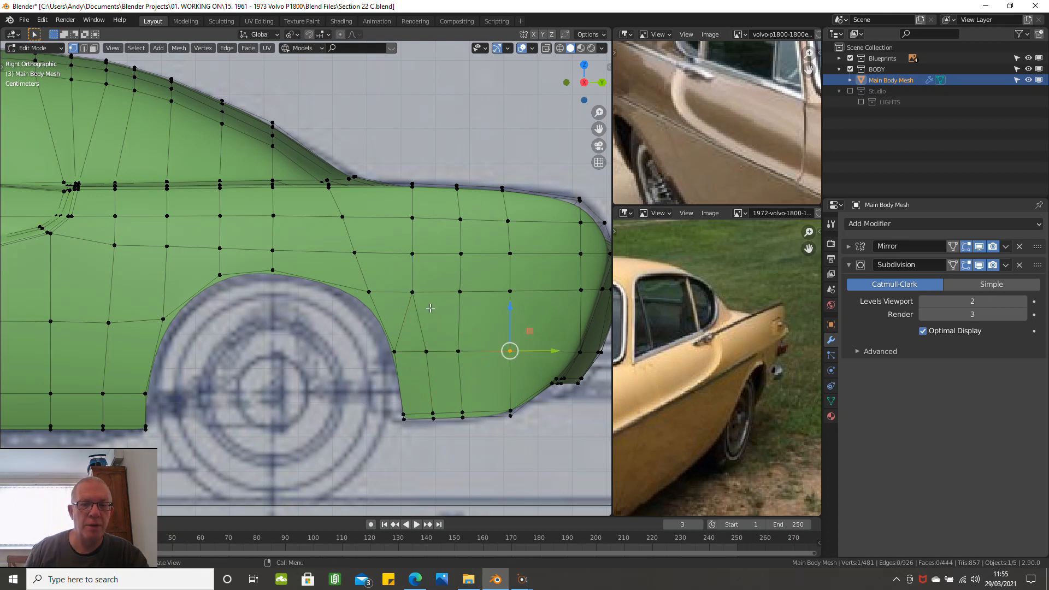
click(418, 295)
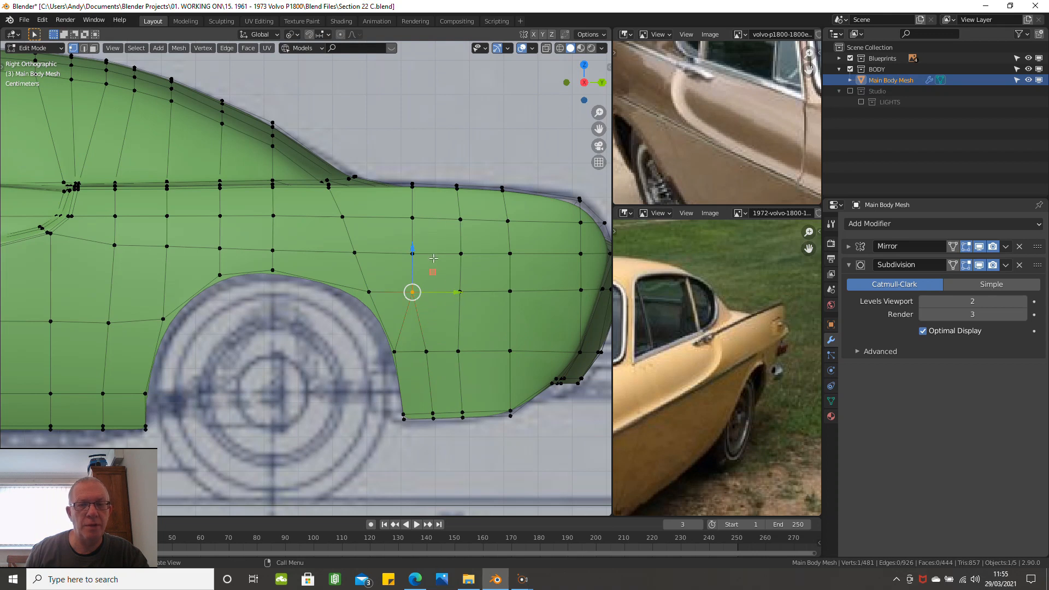
Step: Slide the vertical edge loop just behind the rear wheel arch rearward by a factor of about 0.14
alt+click(417, 239)
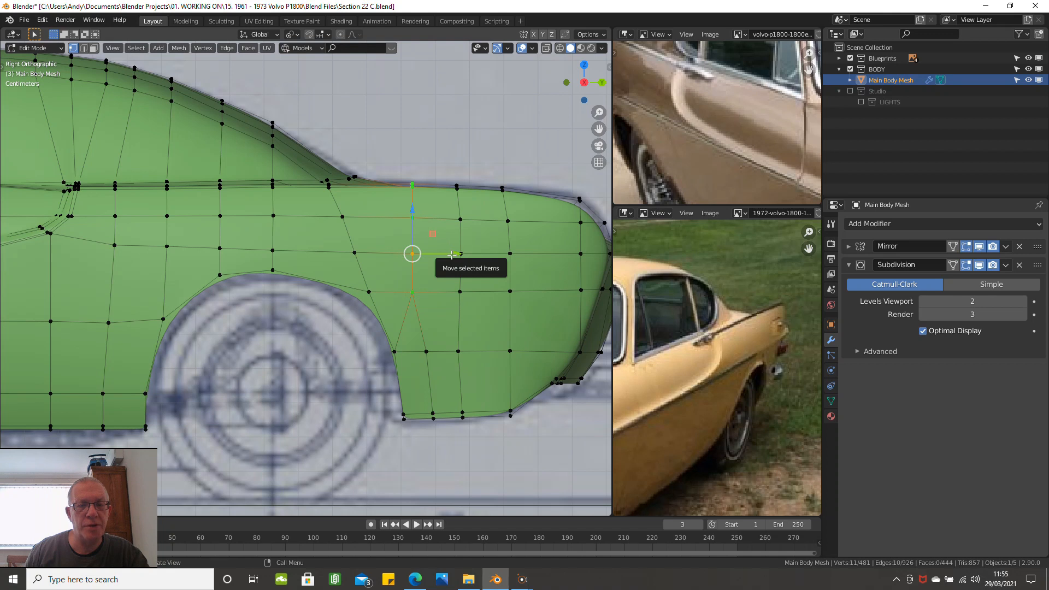
key(g)
key(g)
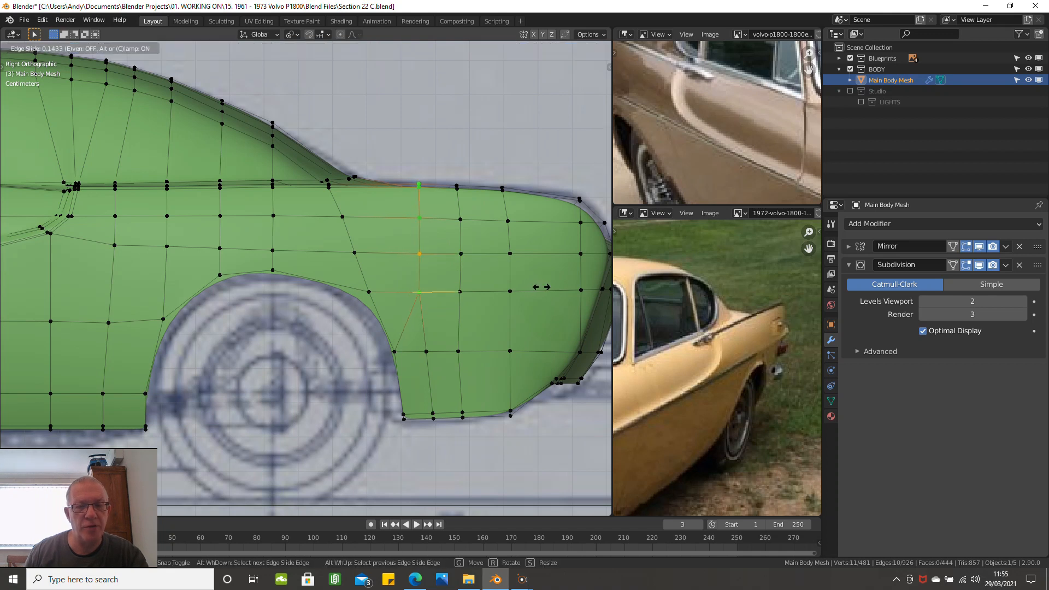
click(541, 287)
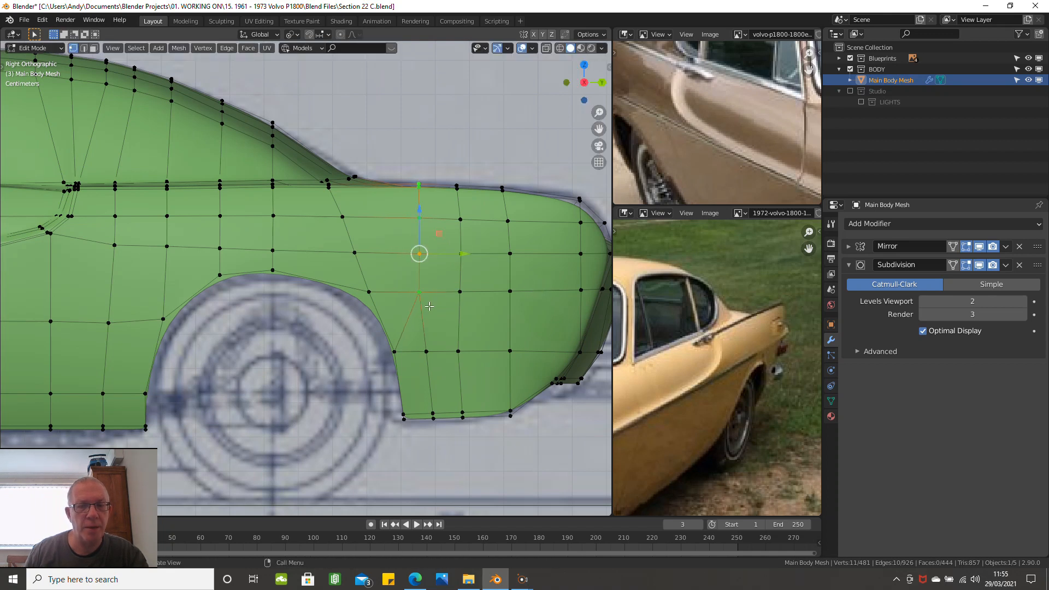
Step: Merge the two triangles beside the rear edge of the wheel arch into a single quad, using their four corner vertices
click(380, 293)
shift+click(419, 292)
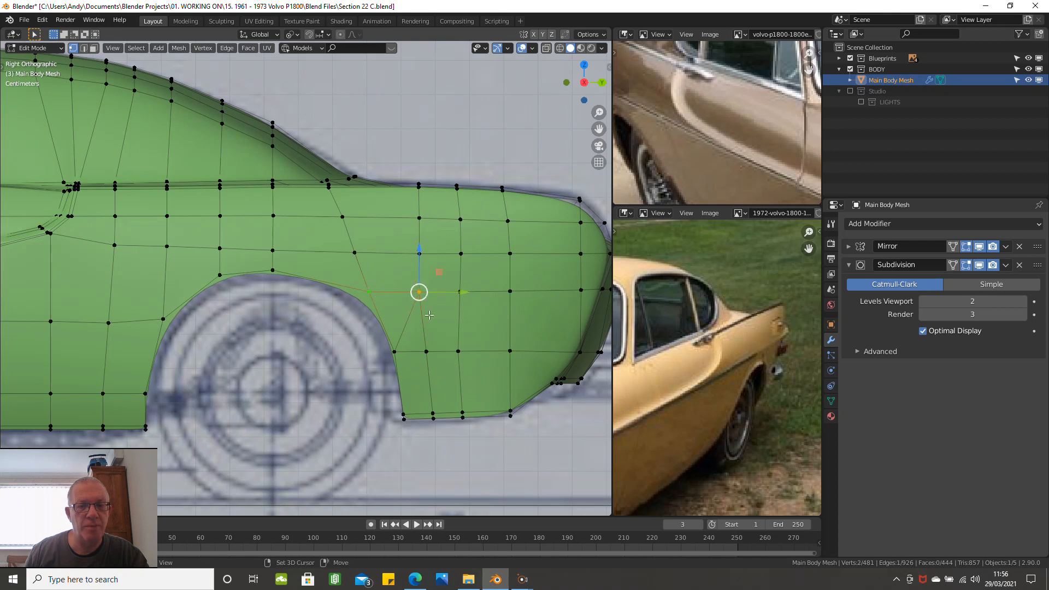
shift+click(426, 352)
shift+click(395, 351)
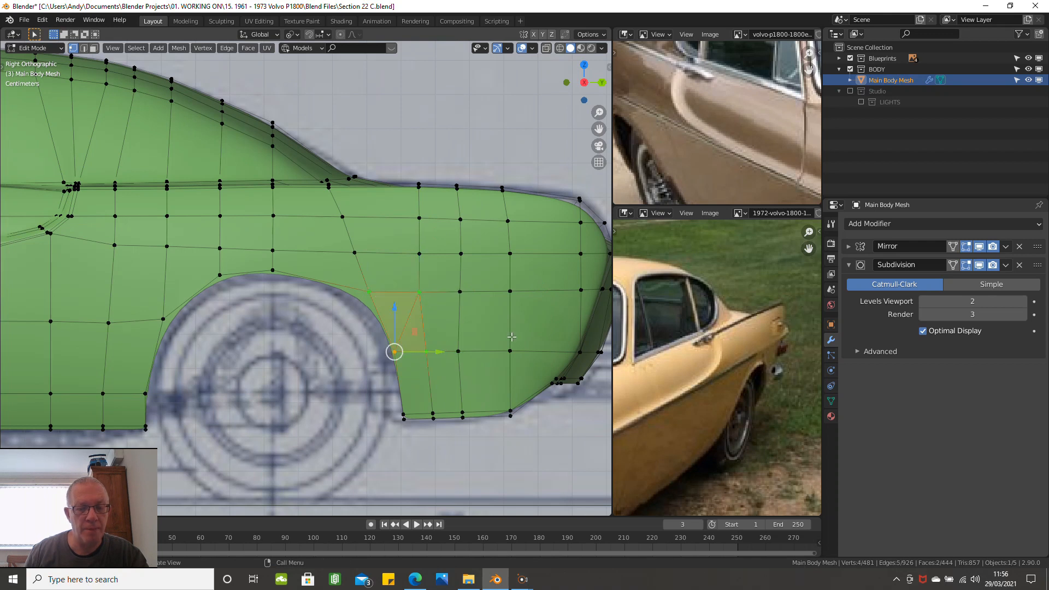
scroll(483, 319, down, 5)
middle_drag(483, 320, 391, 351)
scroll(391, 351, up, 1)
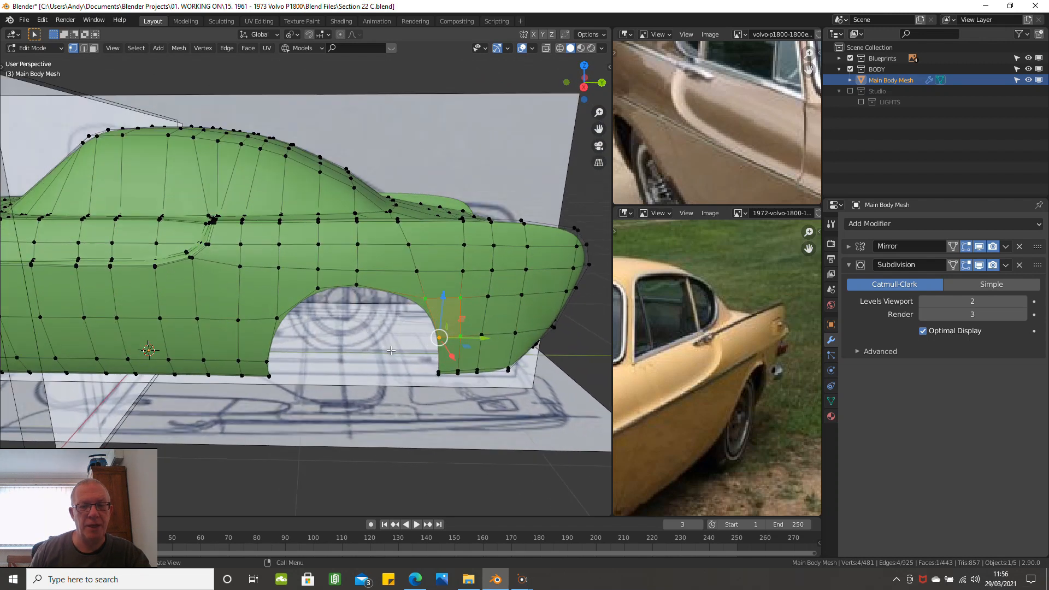
Step: Edge-slide the slanted loop above the rear wheel arch forward by about -0.28, with Even and Flipped on
key(KP_3)
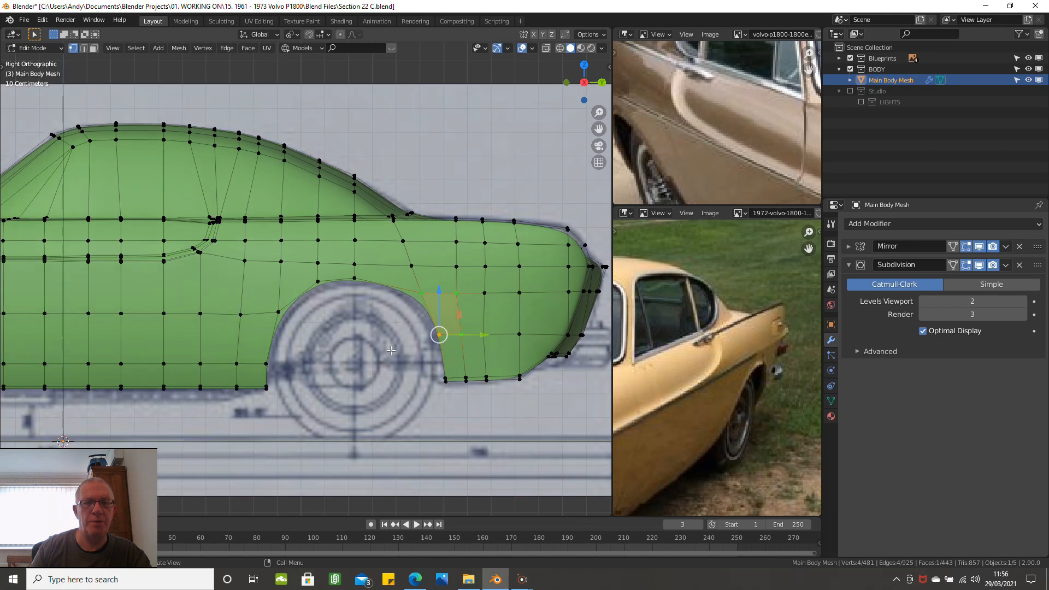
scroll(398, 321, up, 1)
scroll(446, 294, up, 1)
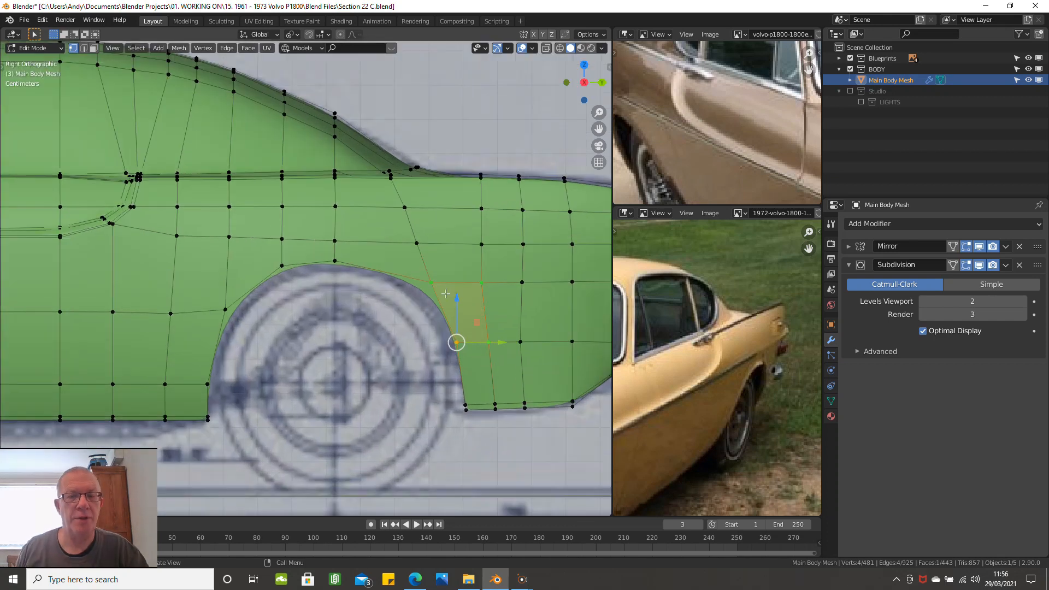
alt+click(422, 257)
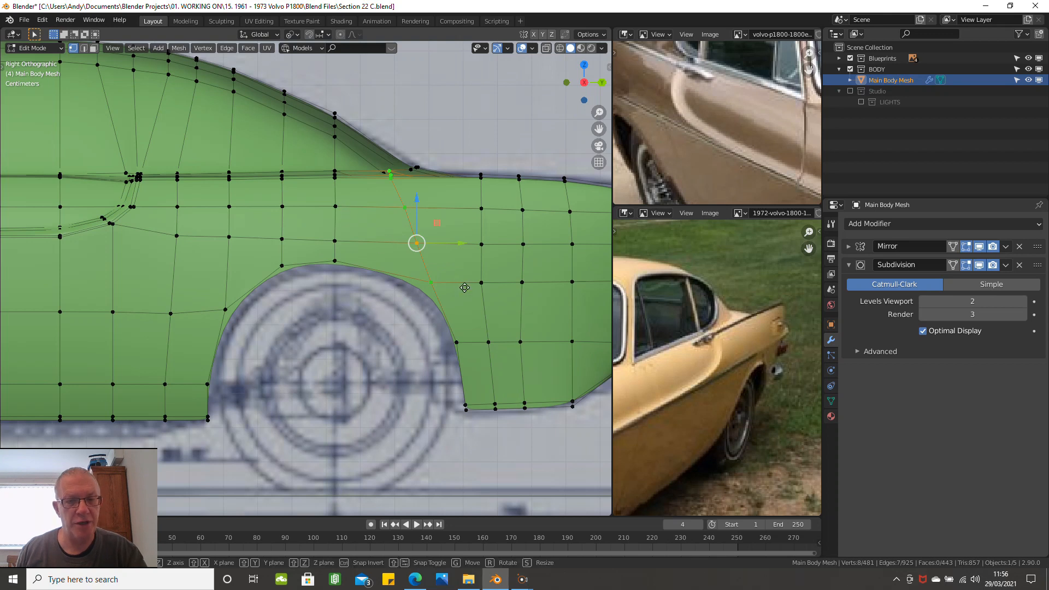
key(g)
key(g)
key(e)
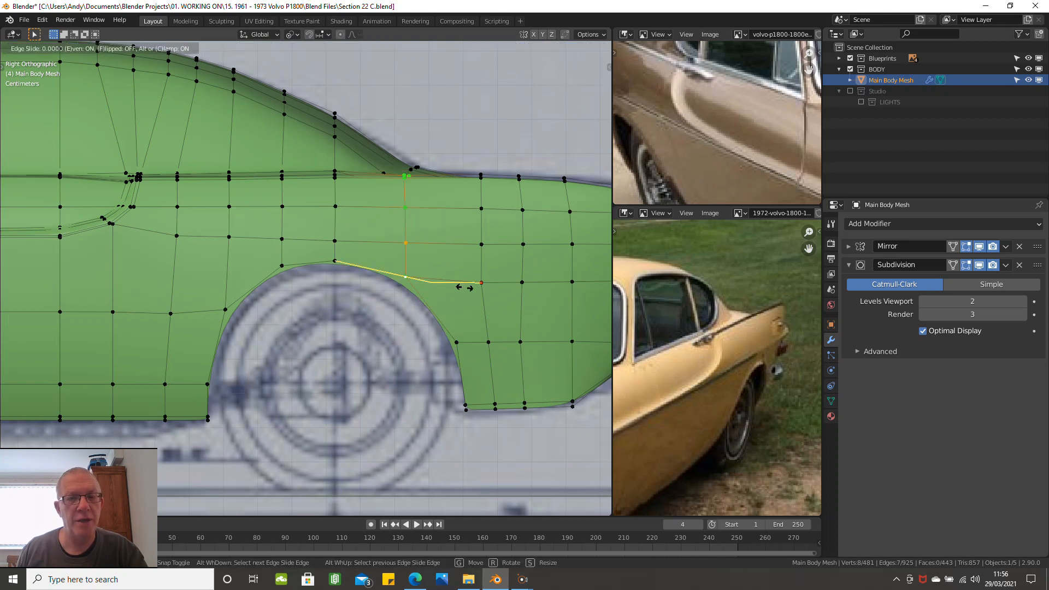
key(f)
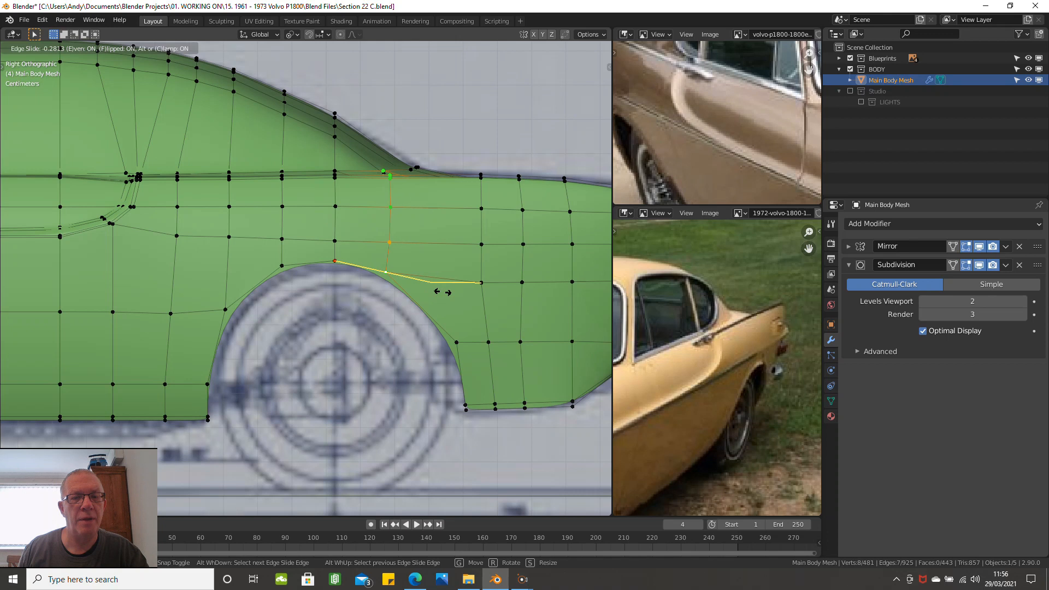
click(442, 292)
Step: Turn off the Subdivision modifier's viewport display and align the loop with its uppermost vertex by scaling it to 0 along Y
middle_drag(447, 242, 425, 333)
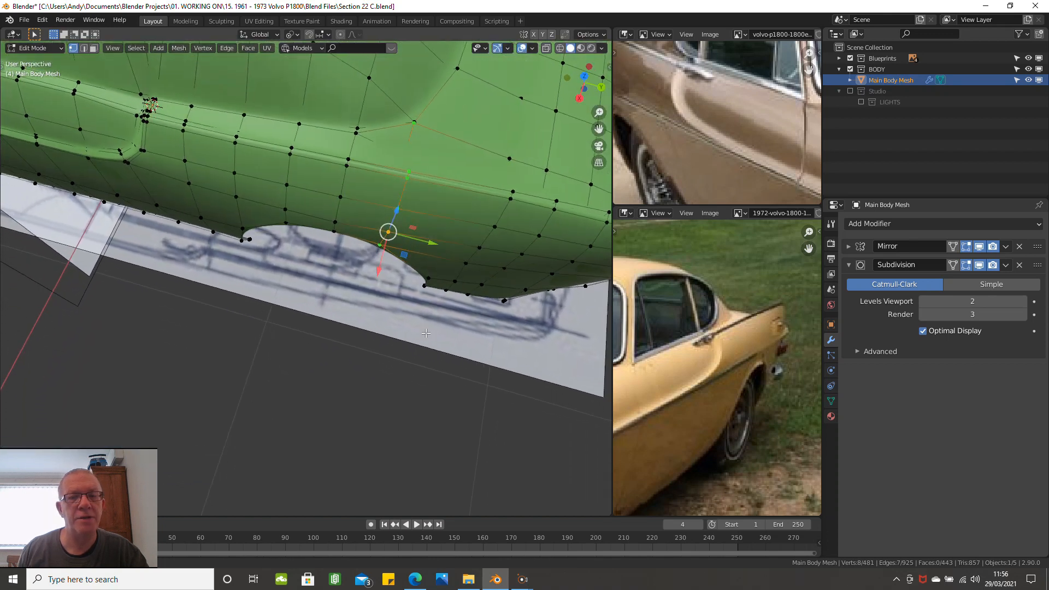
click(978, 266)
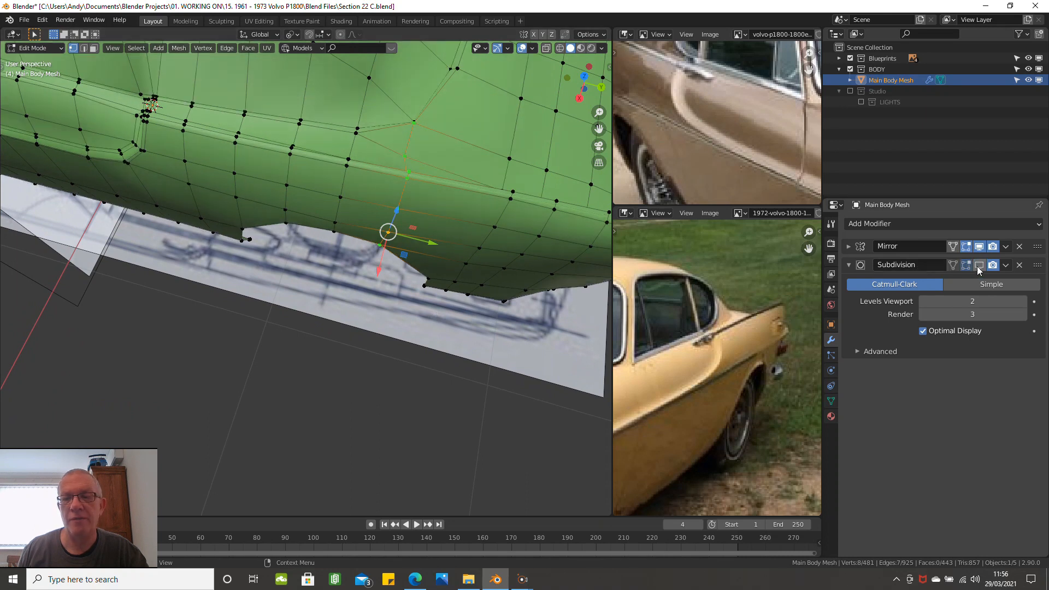
scroll(429, 176, up, 1)
middle_drag(429, 176, 427, 133)
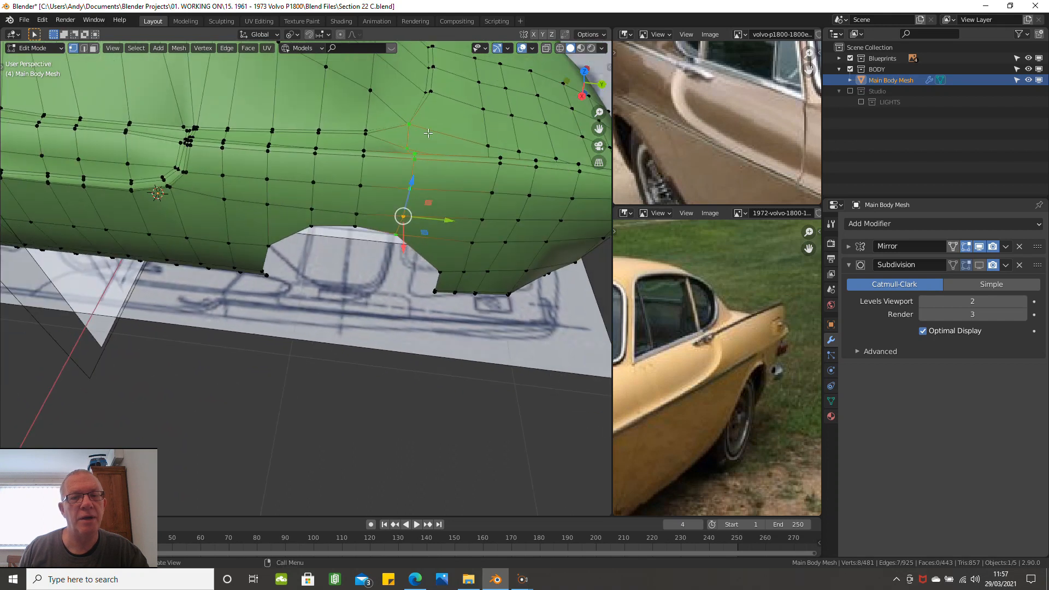
shift+click(410, 126)
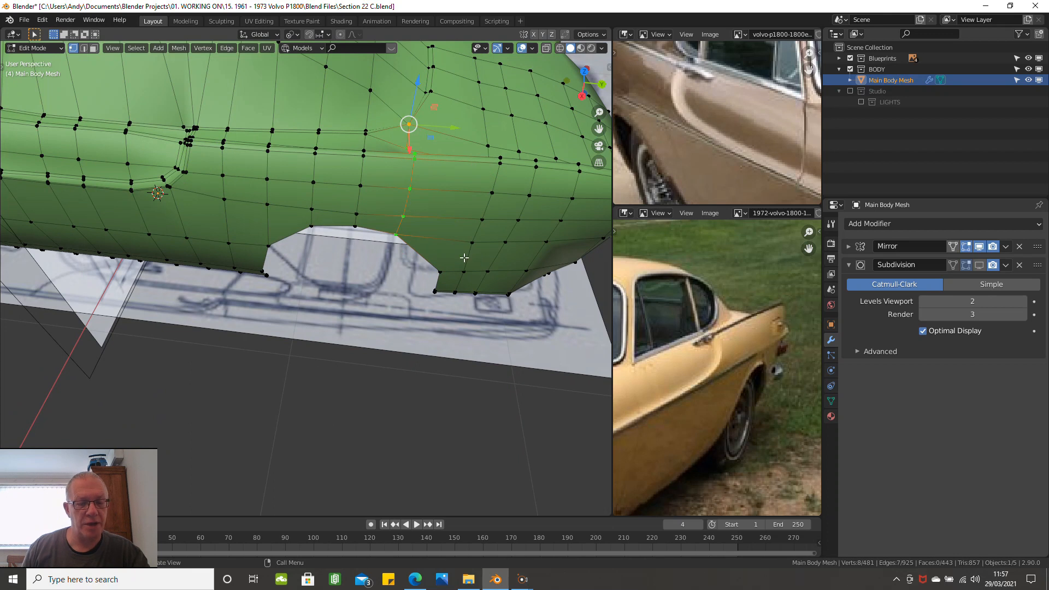
text(sy)
text(0)
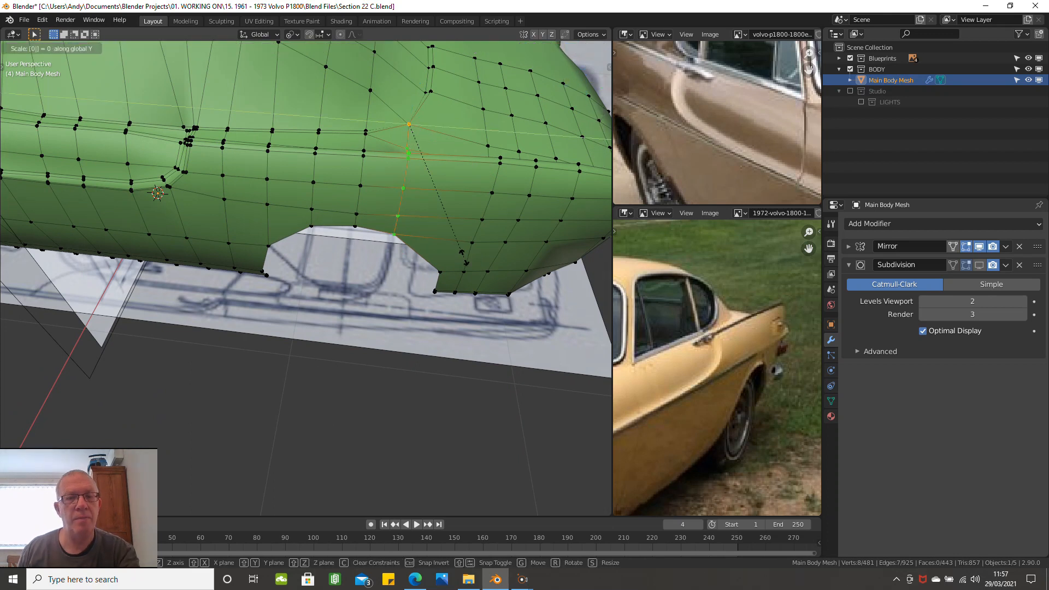
key(Return)
Step: Raise the loop's lowest vertex on the rear wheel arch about 0.01 m along Z against the wireframe blueprint, and return to solid shading
middle_drag(436, 222, 431, 249)
click(386, 252)
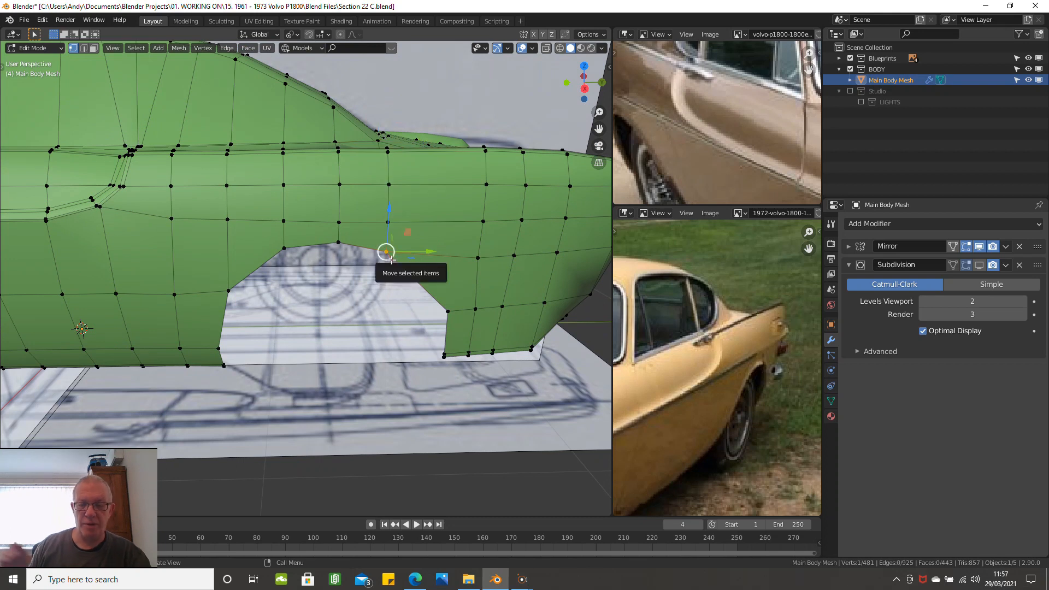
key(KP_3)
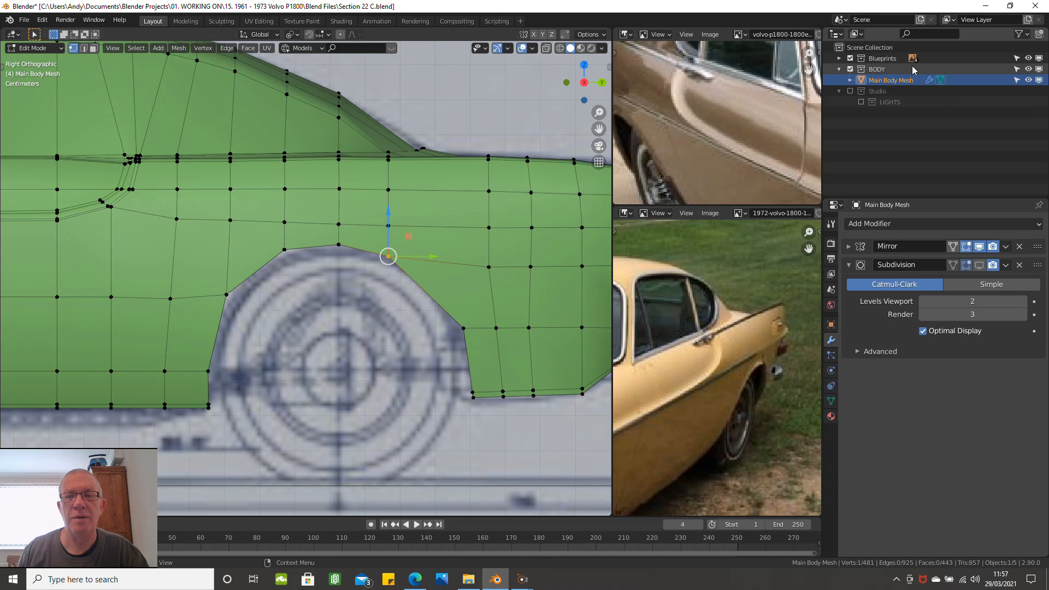
key(z)
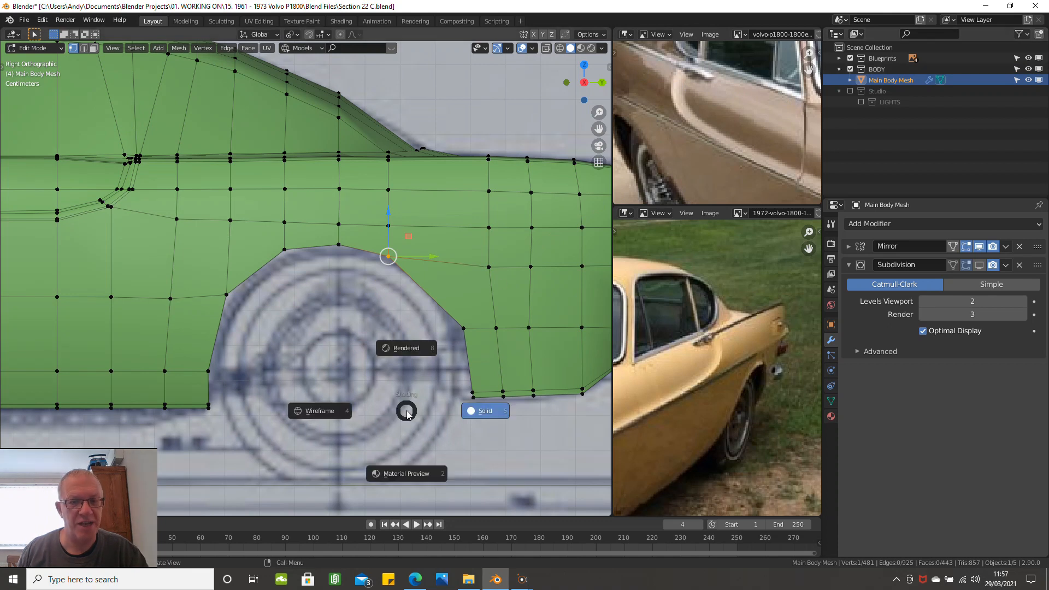
click(319, 411)
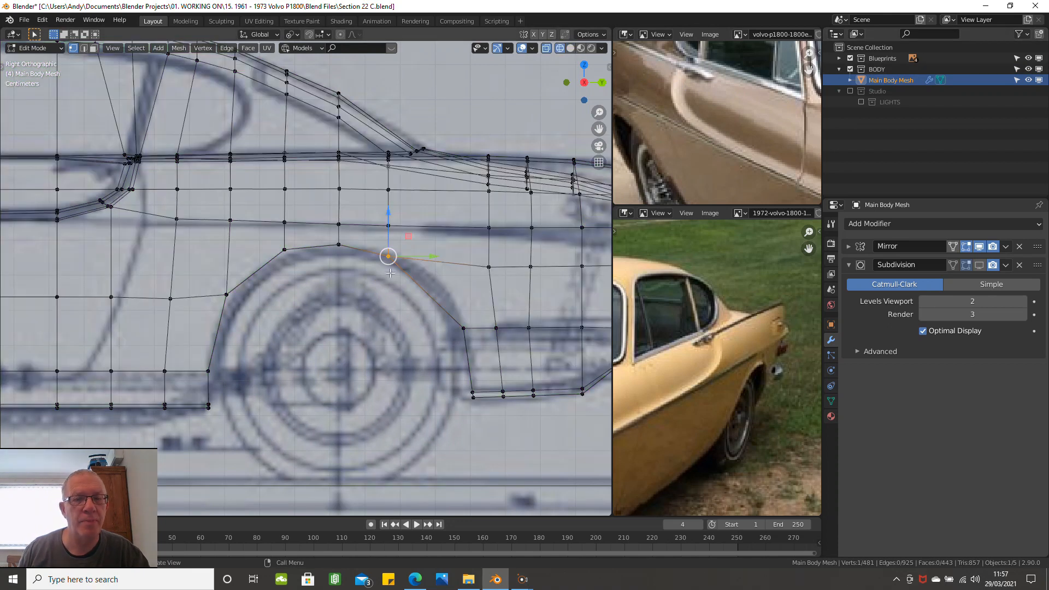
drag(389, 233, 388, 220)
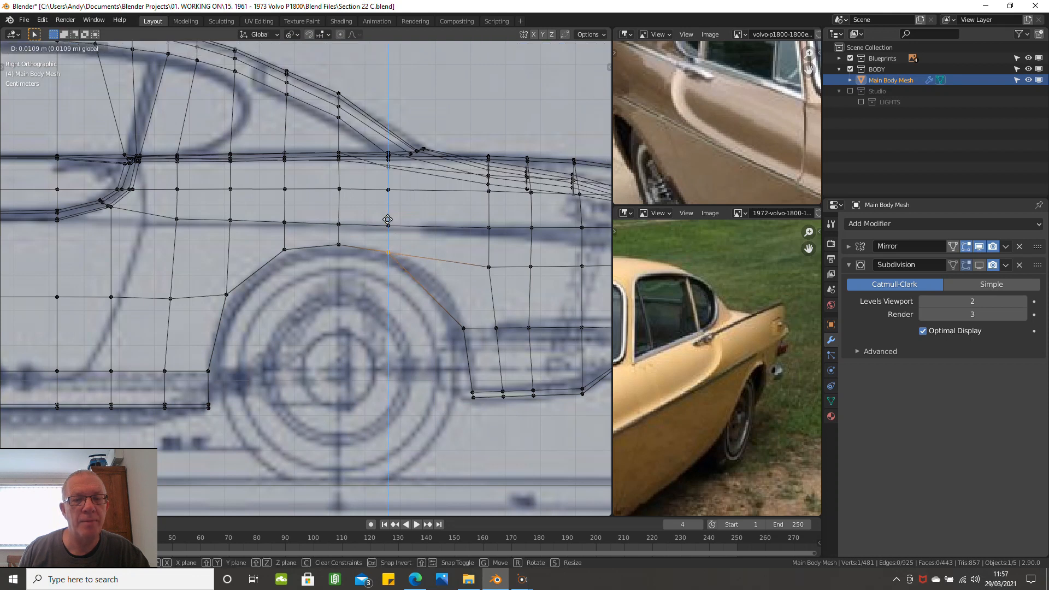
drag(388, 219, 388, 220)
mouse_move(445, 227)
middle_down()
mouse_move(442, 271)
mouse_move(451, 259)
middle_up()
key(z)
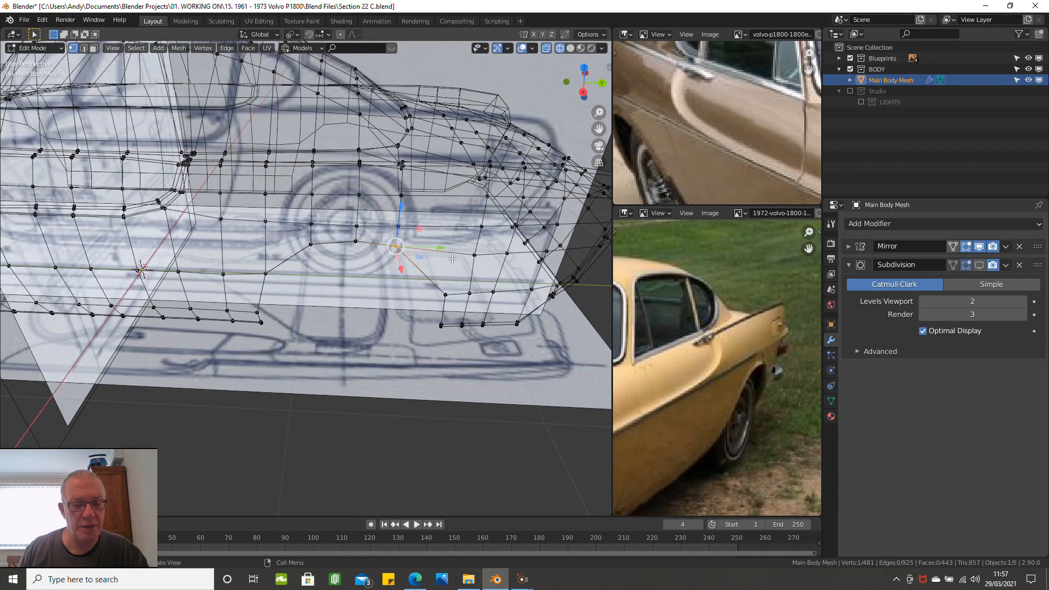
click(529, 263)
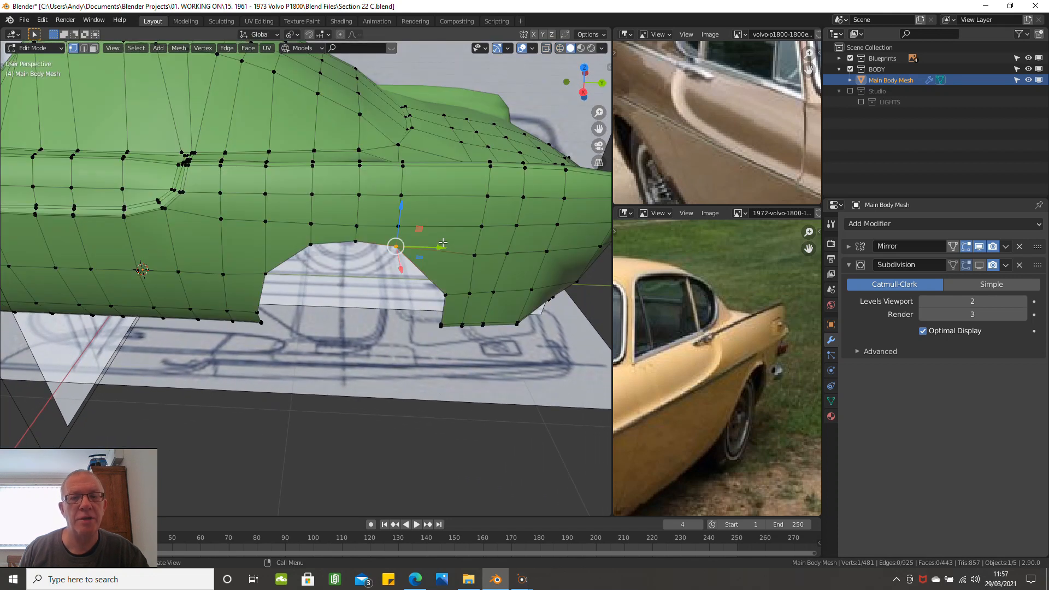
Step: Add a centred vertical loop cut between the straightened loop above the rear wheel arch and the next loop behind it
key(ctrl+r)
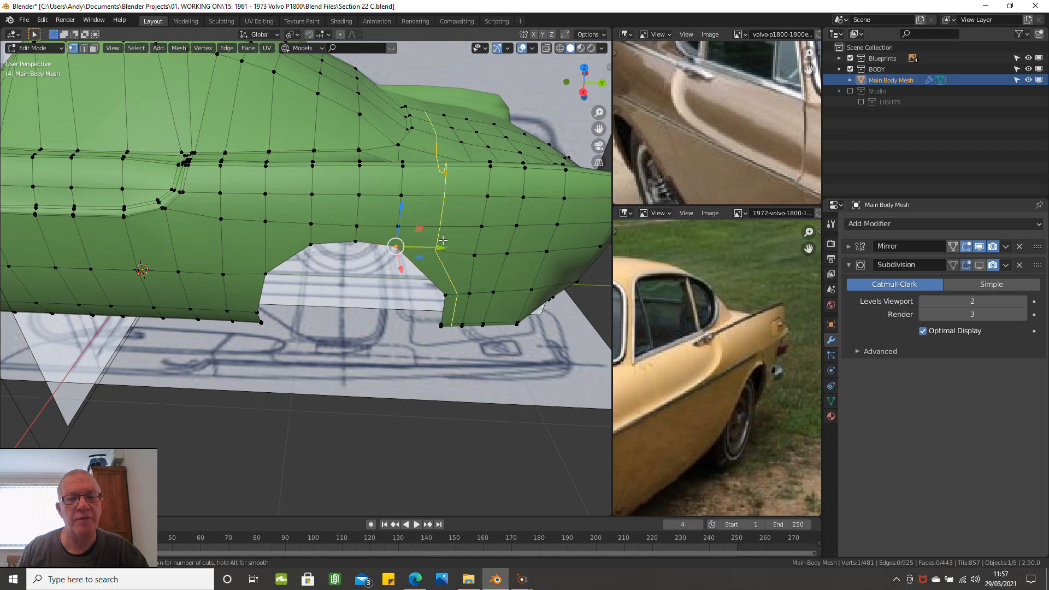
click(442, 241)
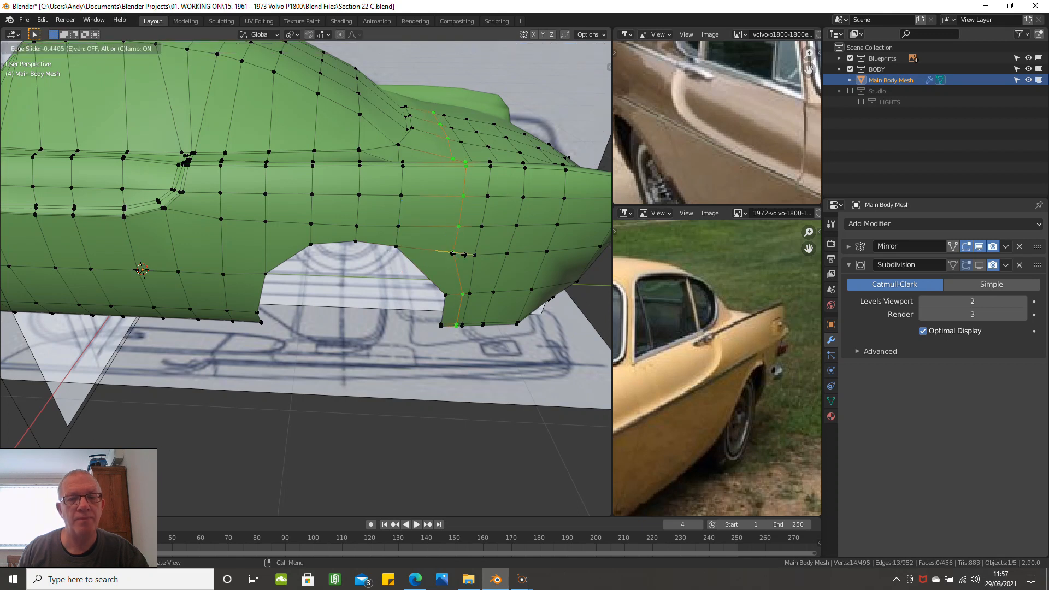
click(453, 253)
middle_drag(435, 253, 427, 239)
key(KP_3)
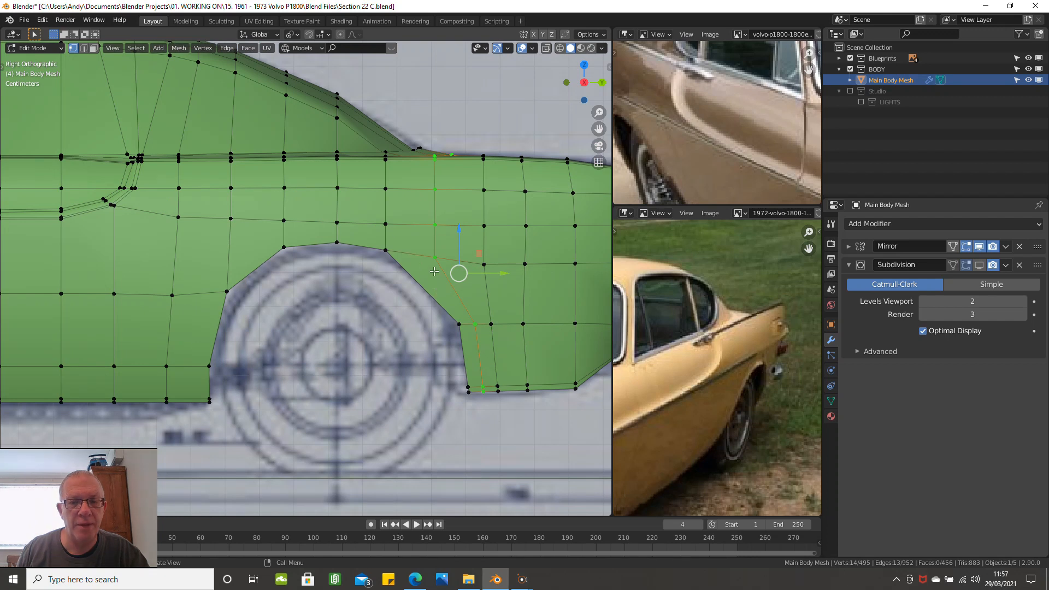
Step: Connect the new cut's vertex to the arch vertex diagonally below it, and dissolve the cut's redundant edges from there down to the sill
click(459, 324)
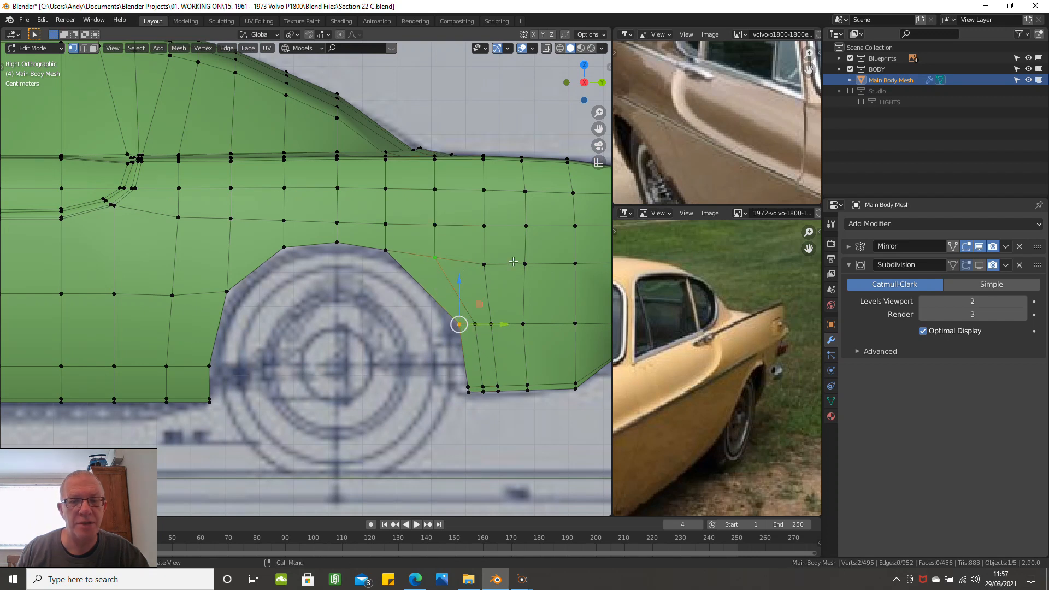
click(513, 261)
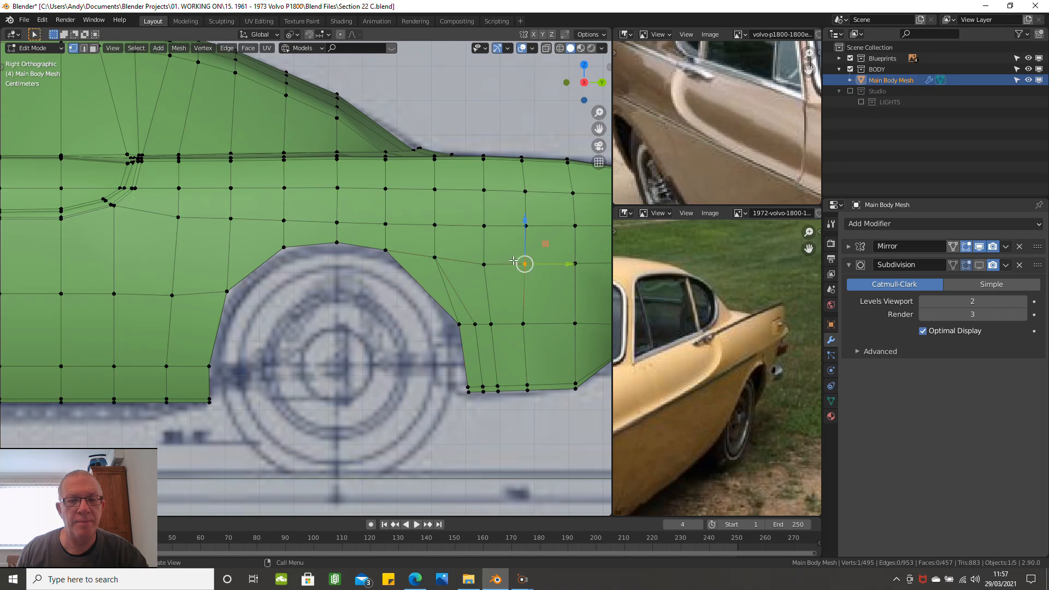
alt+click(470, 312)
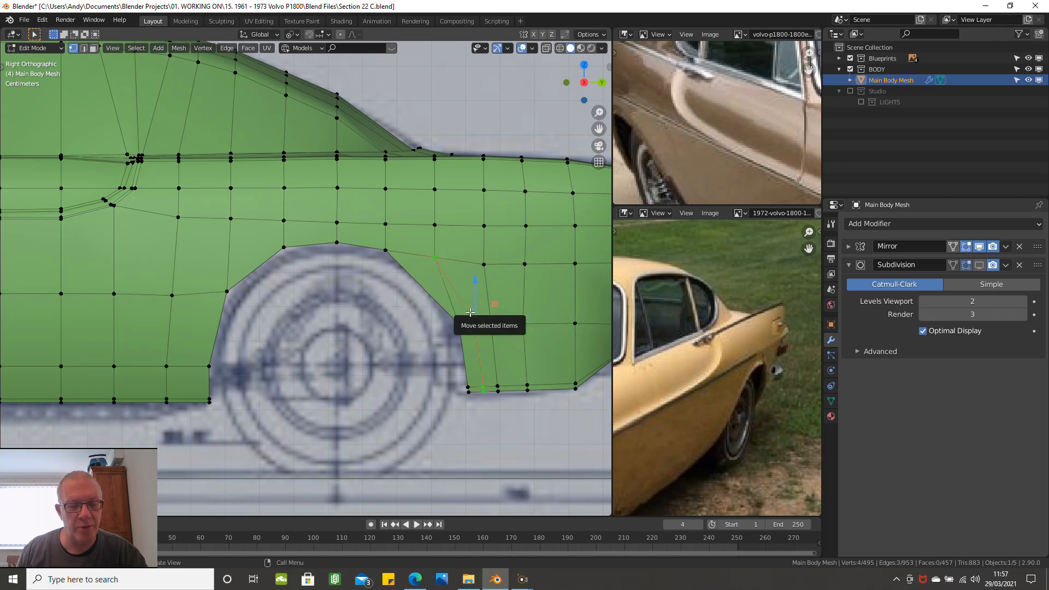
right_click(470, 312)
click(519, 312)
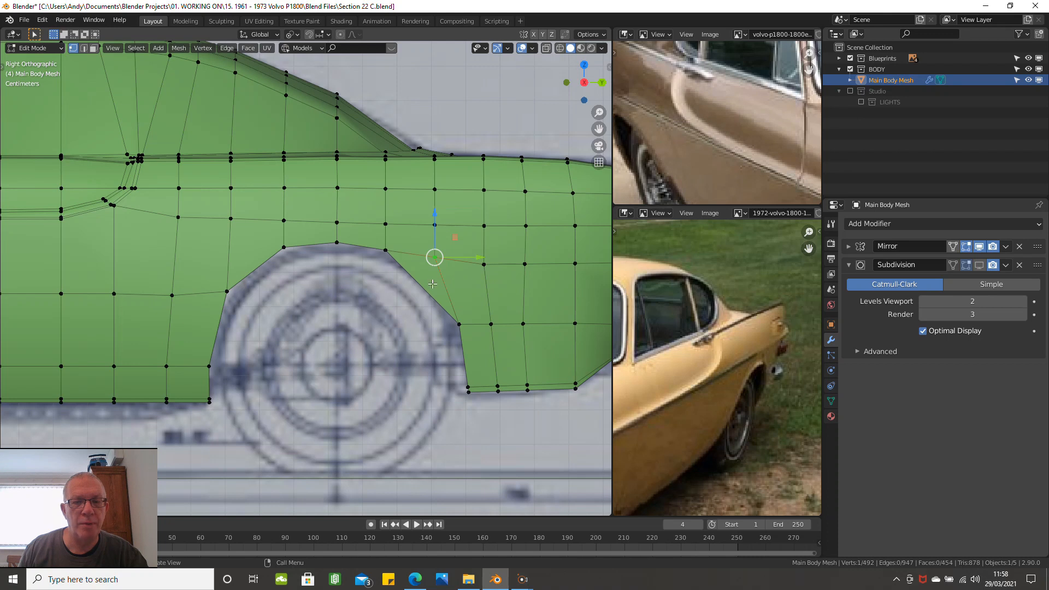
middle_drag(433, 273, 446, 254)
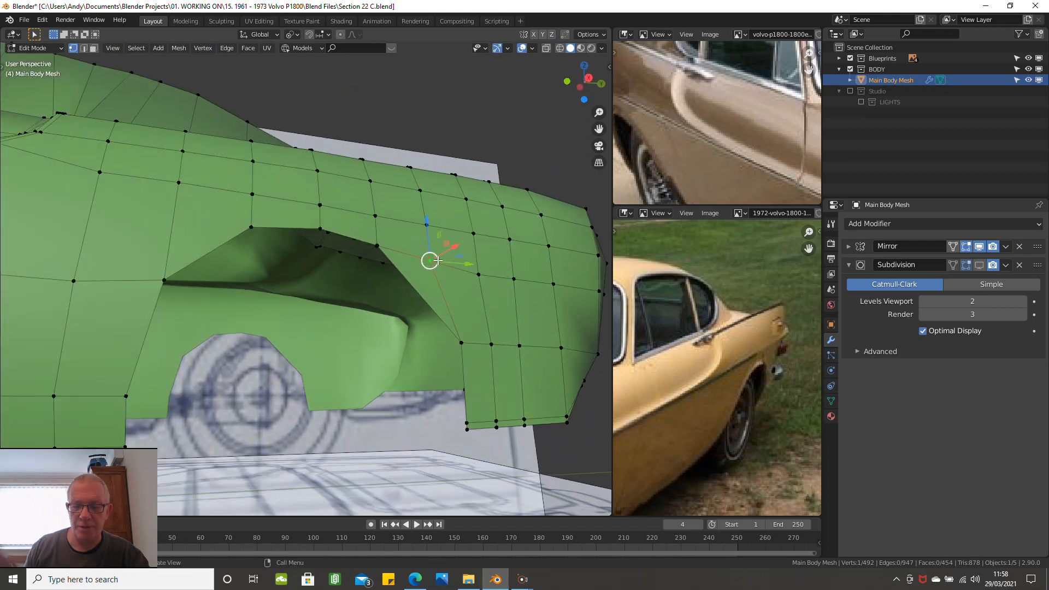
key(KP_3)
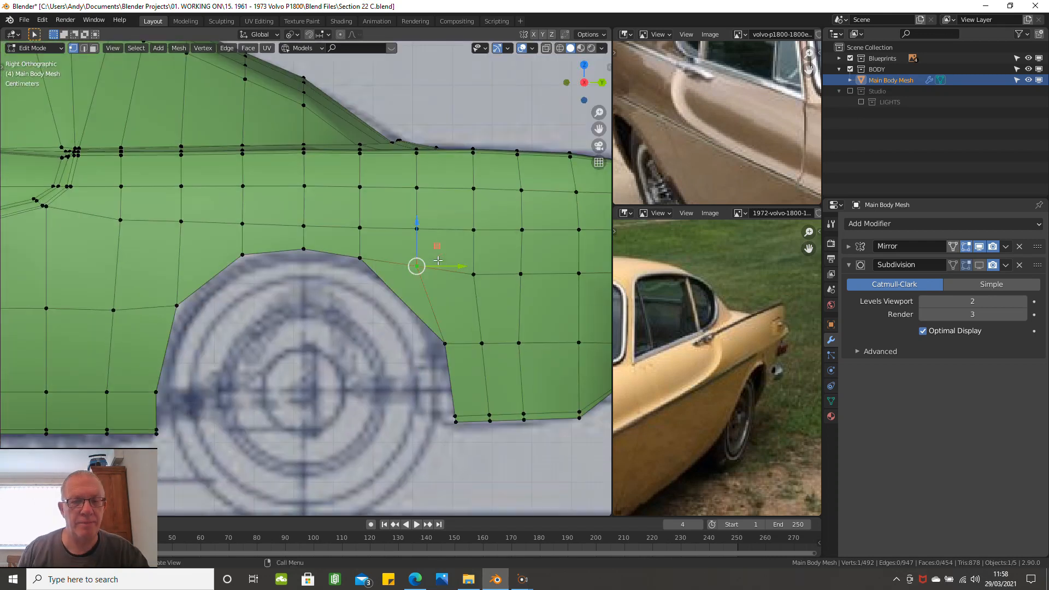
Step: Add a horizontal loop cut across the rear wing behind the wheel arch, midway between the two neighbouring horizontal loops
scroll(443, 281, down, 2)
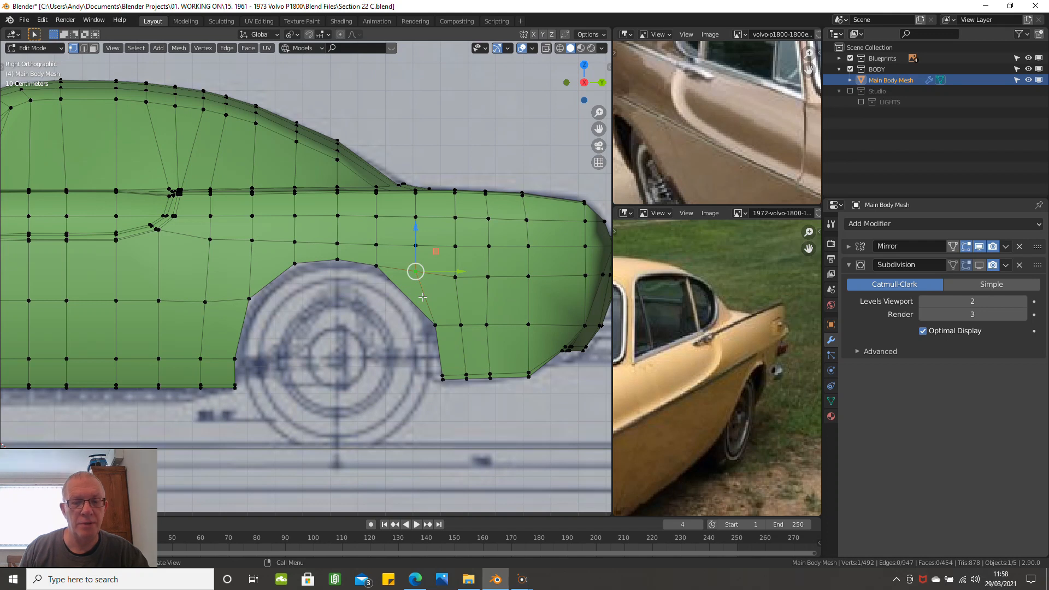
key(ctrl+r)
click(422, 298)
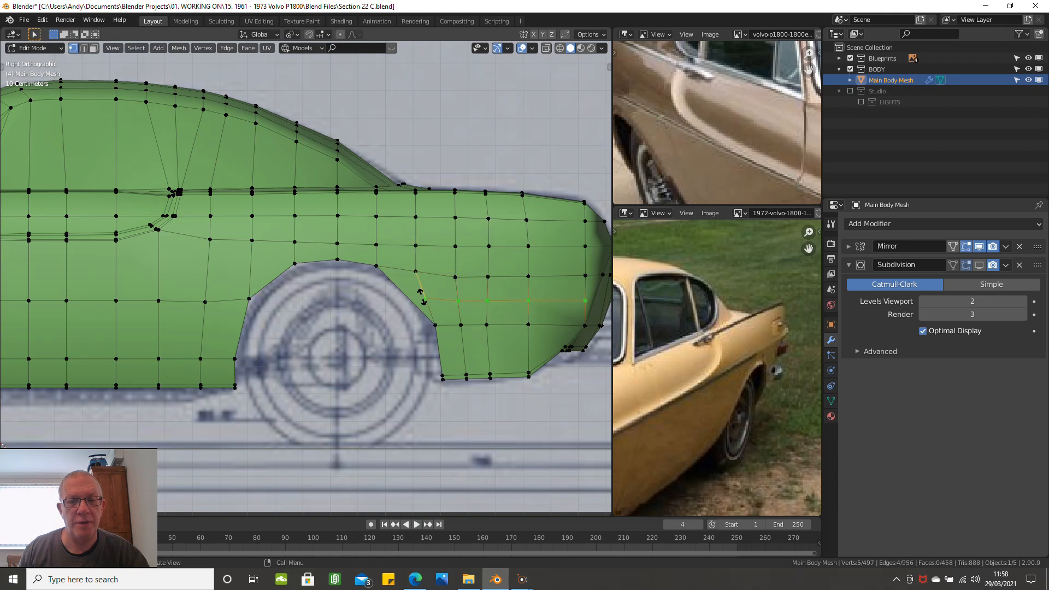
click(423, 296)
scroll(440, 273, up, 1)
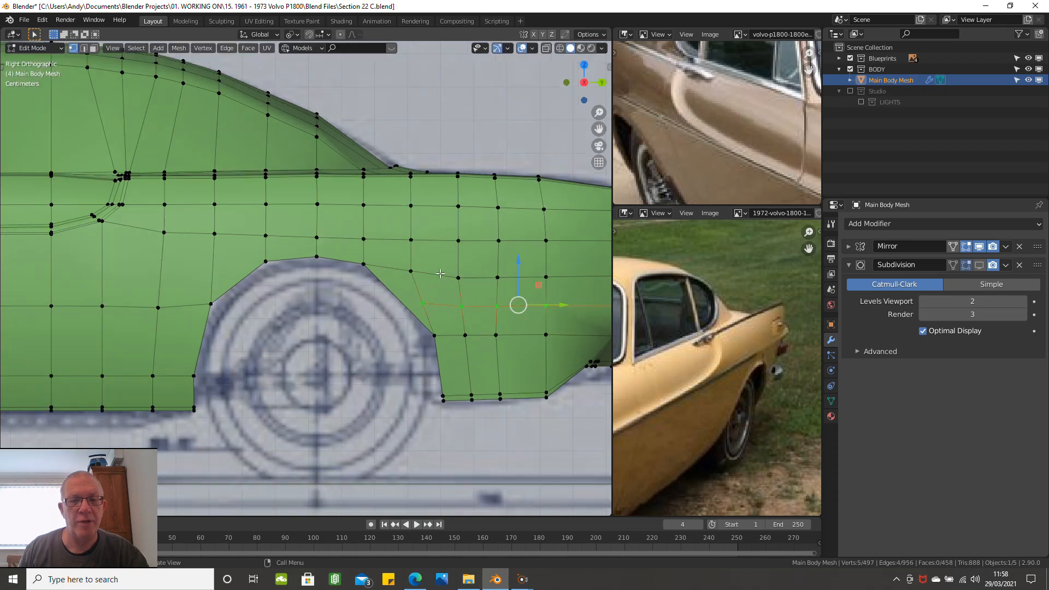
scroll(440, 273, up, 1)
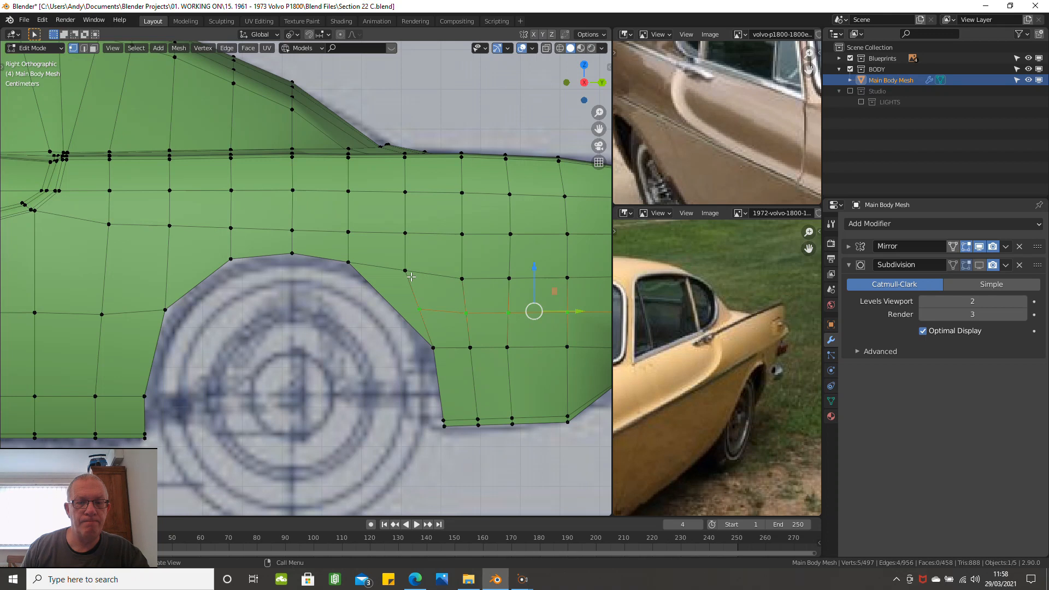
scroll(410, 272, down, 2)
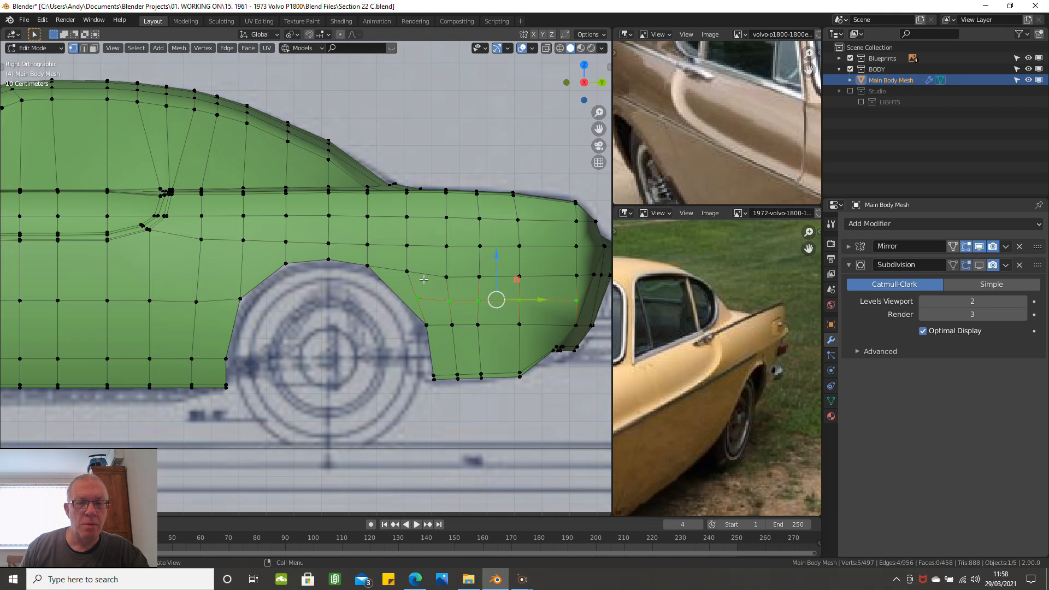
Step: Switch to wireframe shading and lower the vertex at the upper rear of the wheel arch along Z onto the blueprint's arch line
scroll(423, 279, up, 1)
key(z)
click(379, 289)
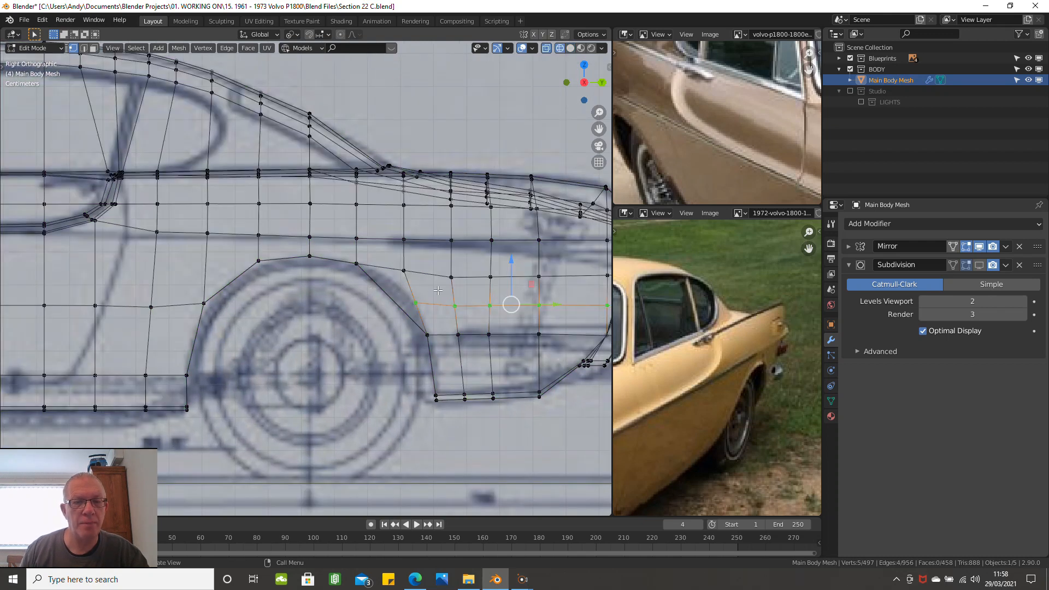
click(405, 268)
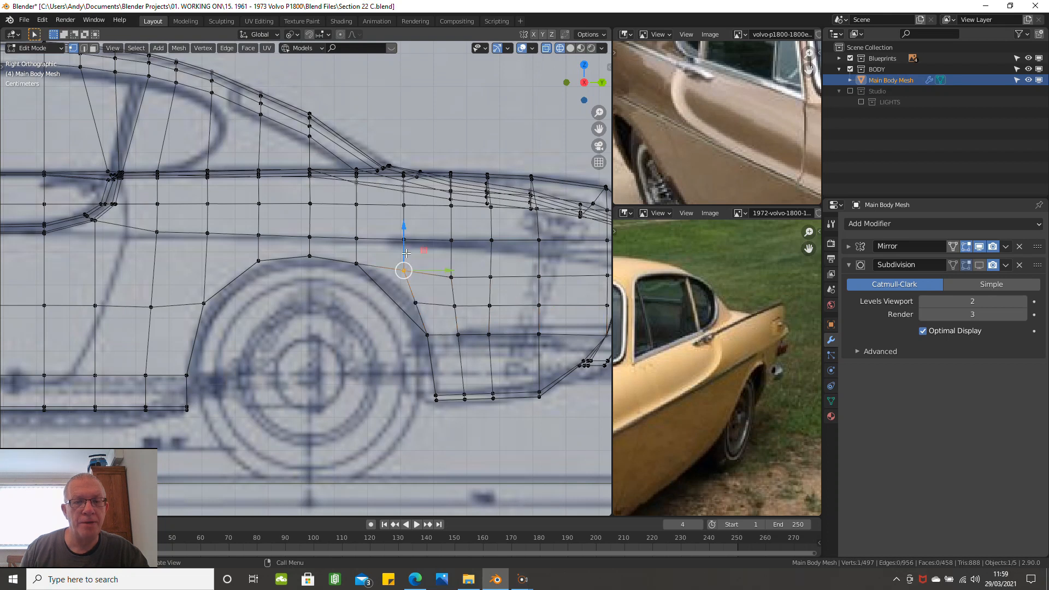
drag(400, 241, 395, 253)
Step: Delete the straight edge spanning the rear of the wheel arch between the two arch vertices on either side of the new vertices
click(356, 264)
shift+click(426, 334)
key(x)
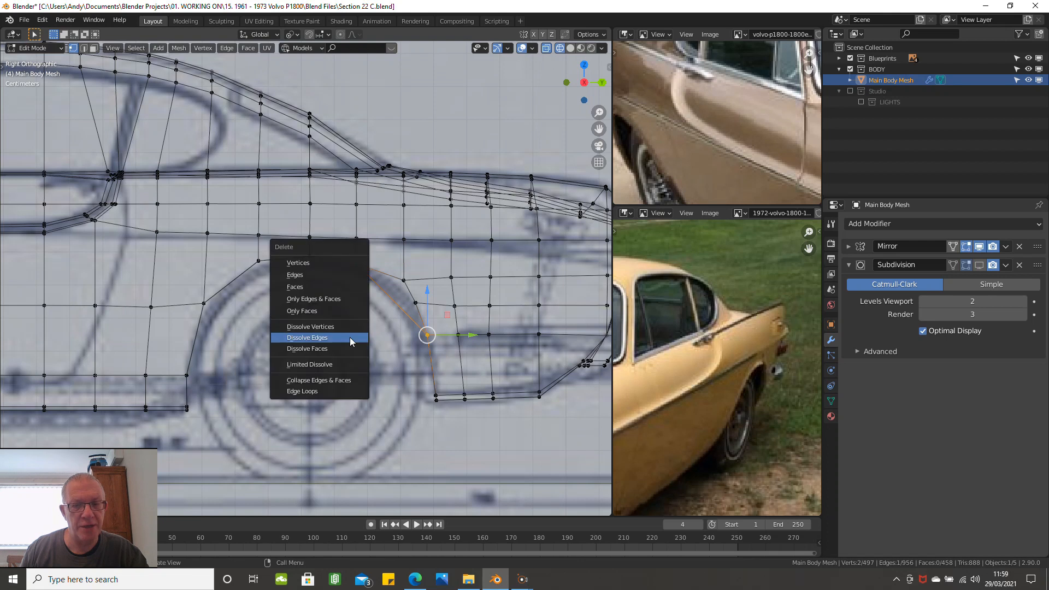
click(311, 276)
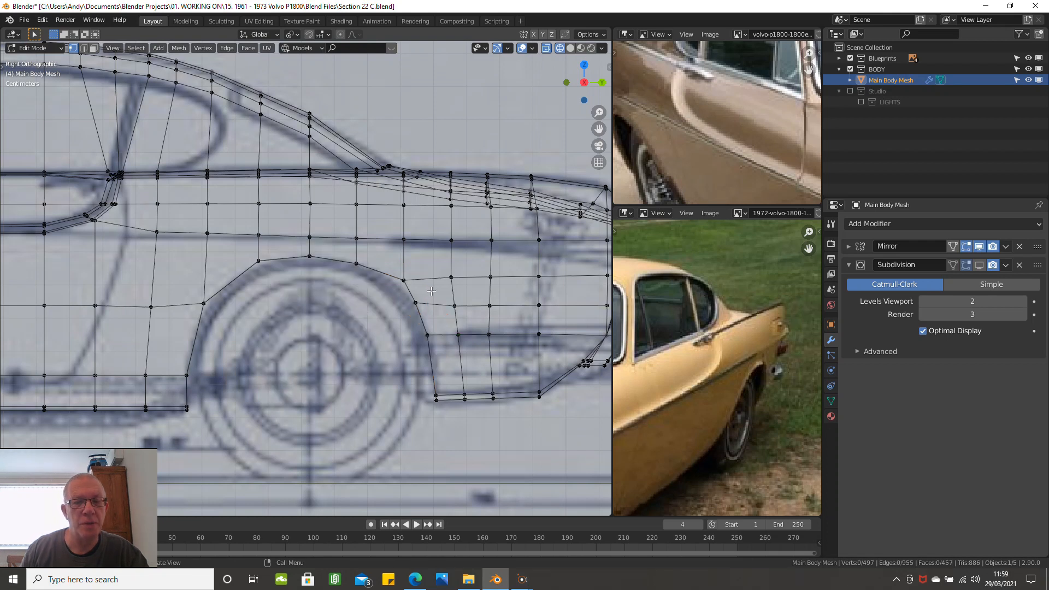
Step: Slide the new loop's arch vertex slightly down the arch edge and shift it about 0.005 m rearward along Y
click(416, 302)
key(shift+v)
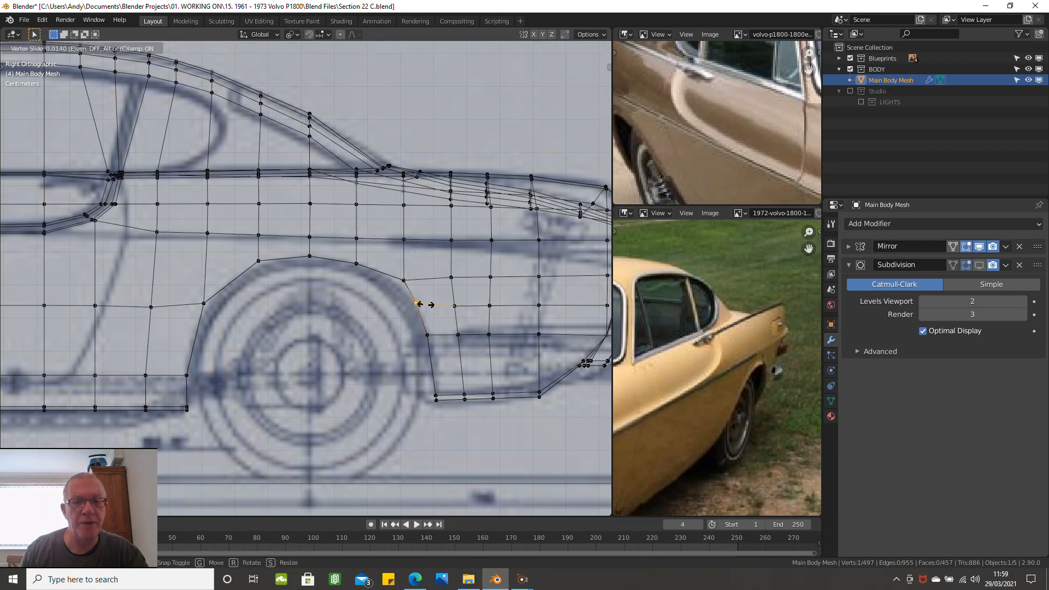
click(426, 309)
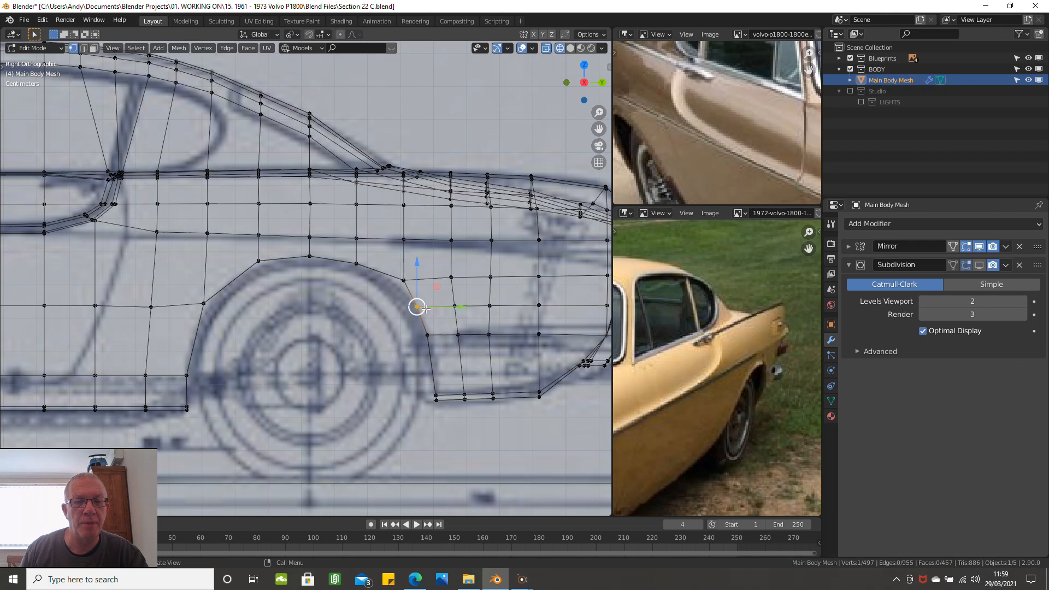
key(shift+v)
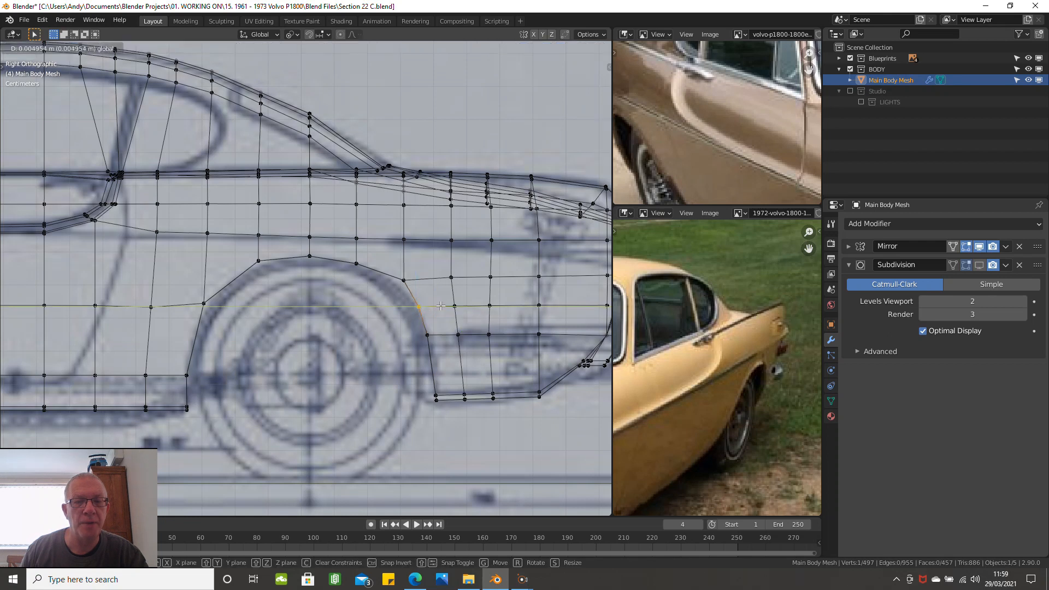
click(440, 305)
Step: Nudge the next arch vertex above it about 0.003 m rearward along Y to fit the blueprint's wheel arch
click(406, 280)
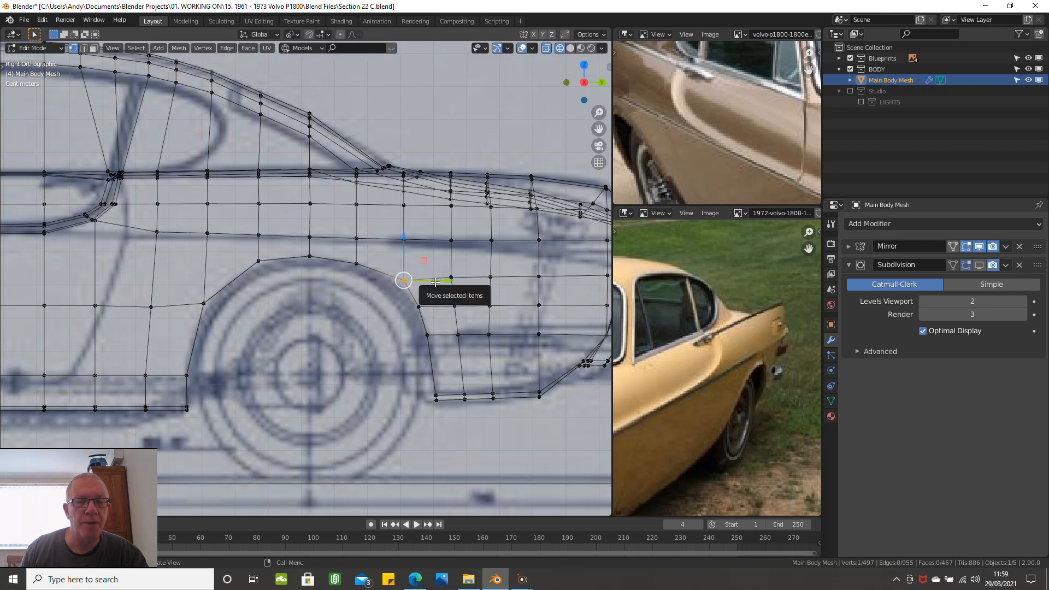
drag(443, 283, 442, 281)
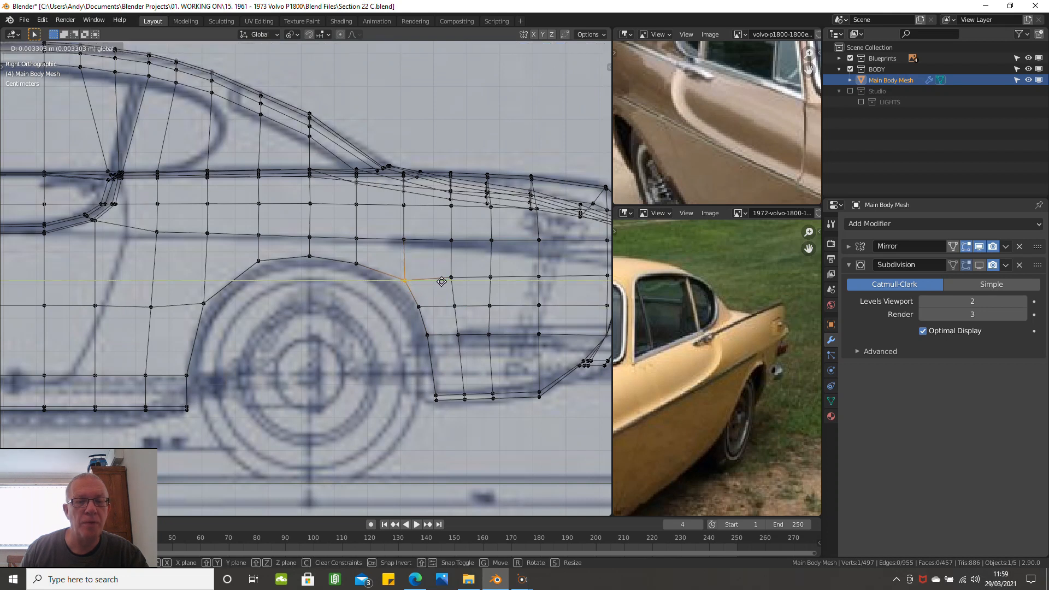
drag(442, 281, 405, 252)
Step: Slide the wing vertex directly behind that arch vertex along its edges until both crossing edge loops flow evenly
scroll(426, 256, down, 1)
click(447, 272)
key(shift+v)
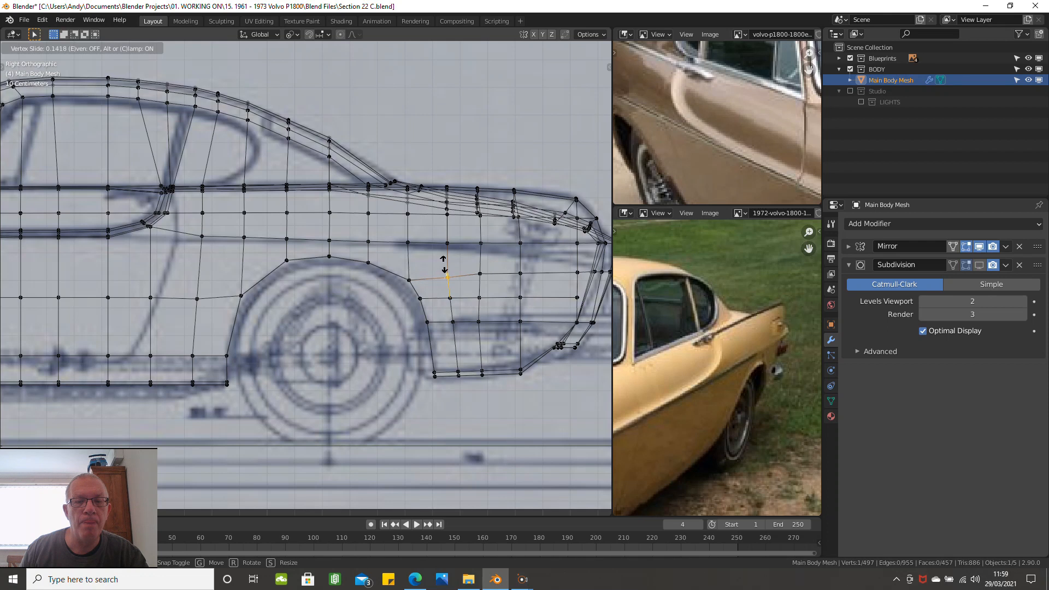
click(444, 263)
scroll(444, 273, up, 5)
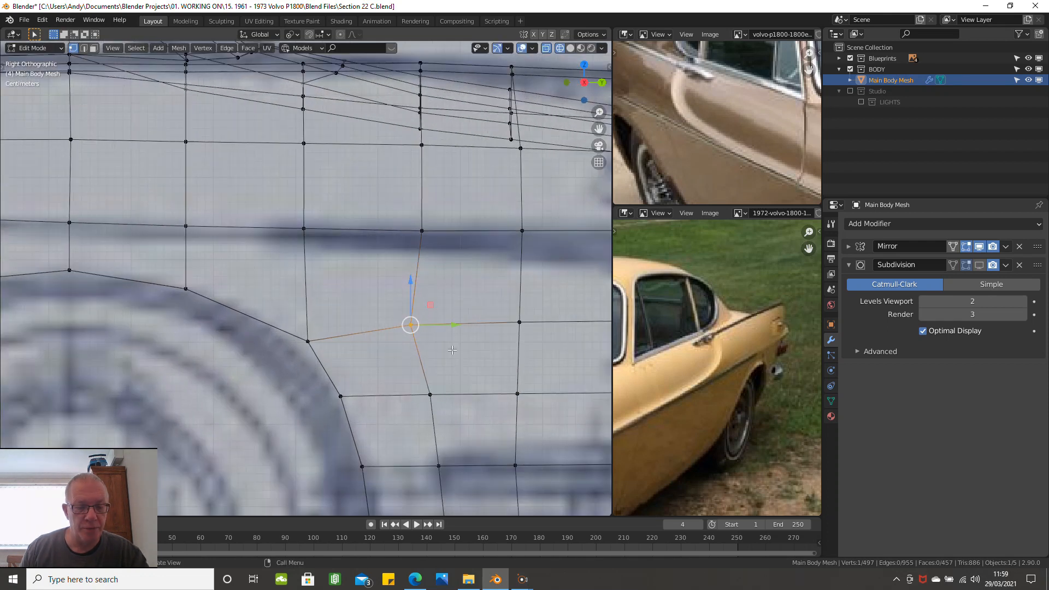
key(shift+v)
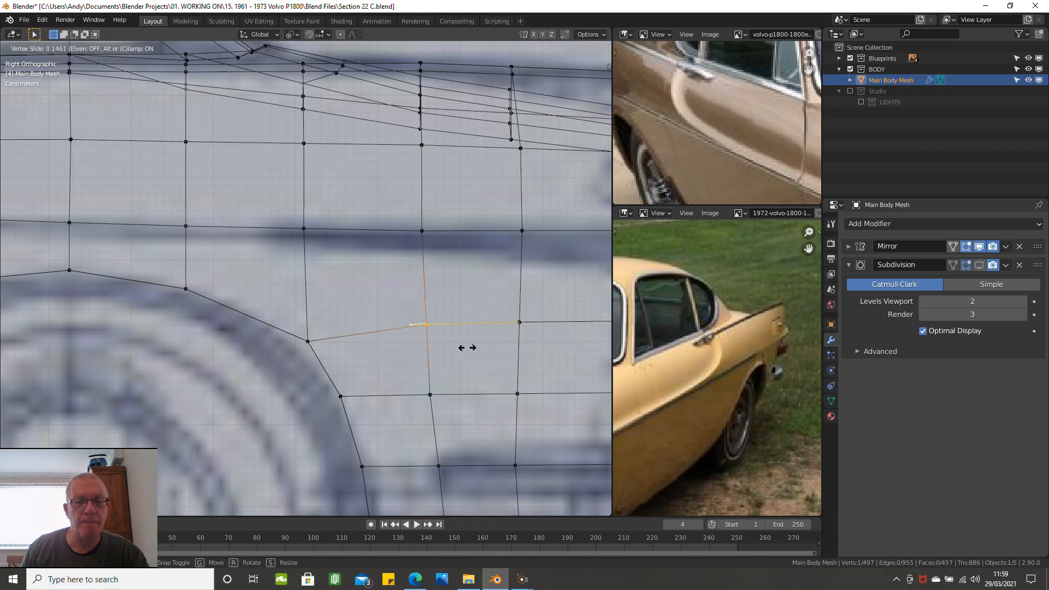
click(467, 347)
key(shift+v)
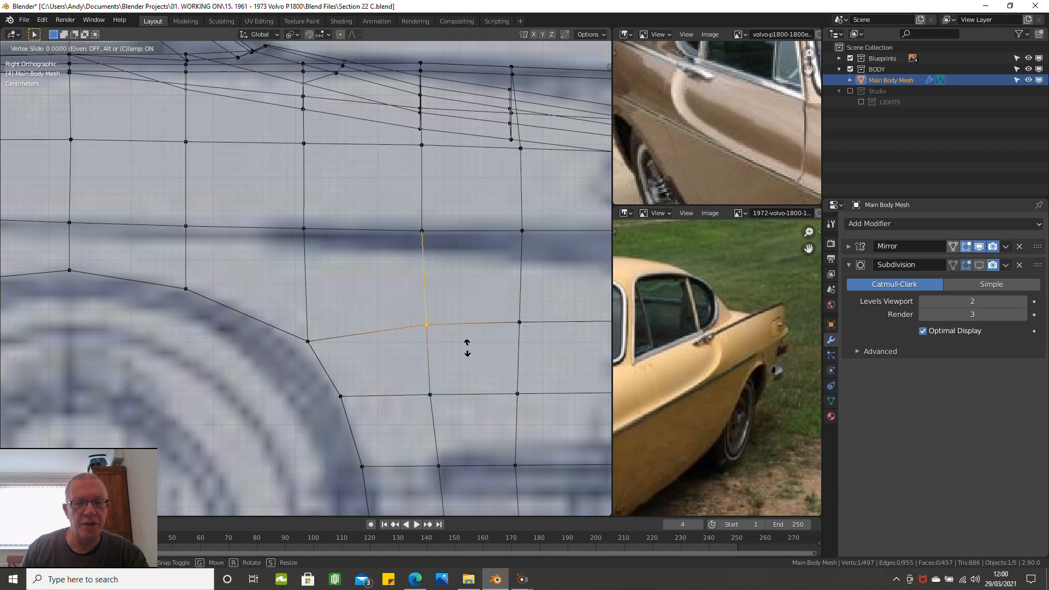
click(465, 353)
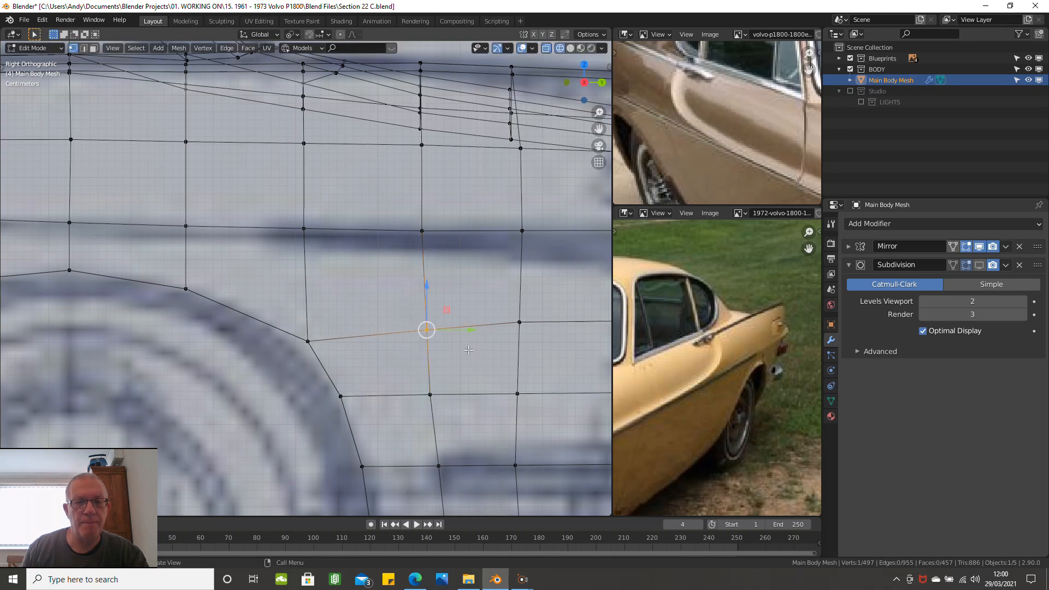
Step: Return to solid shading and hide the wing loop's end vertex at the rear corner to limit the next cut to the rear panel
scroll(485, 327, down, 6)
scroll(484, 326, up, 1)
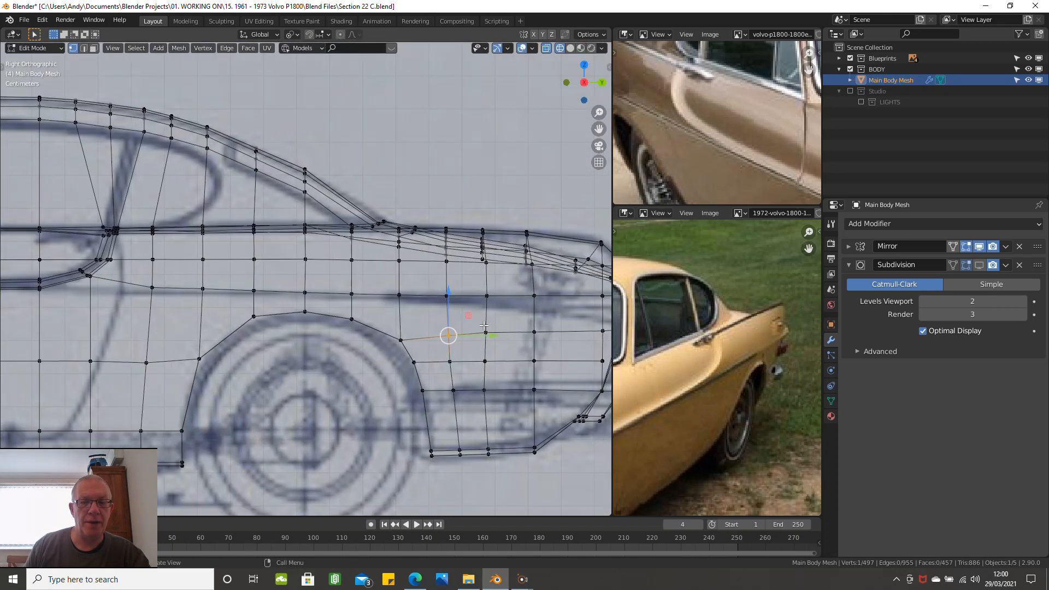
scroll(485, 326, down, 1)
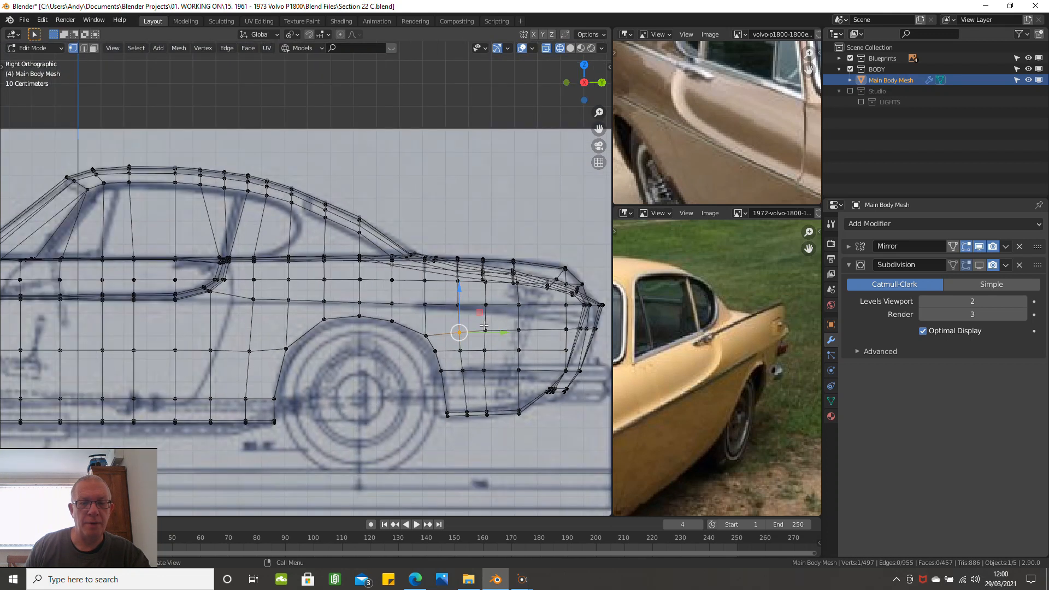
middle_drag(485, 326, 395, 346)
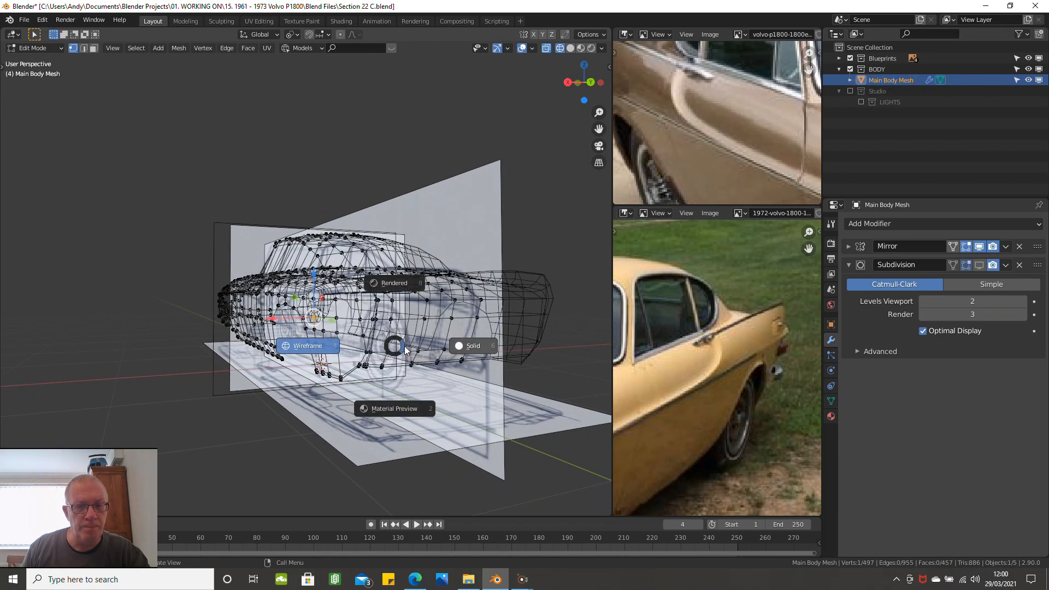
click(461, 348)
scroll(420, 342, up, 2)
mouse_move(399, 335)
middle_down()
mouse_move(374, 333)
mouse_move(410, 334)
mouse_move(380, 333)
middle_up()
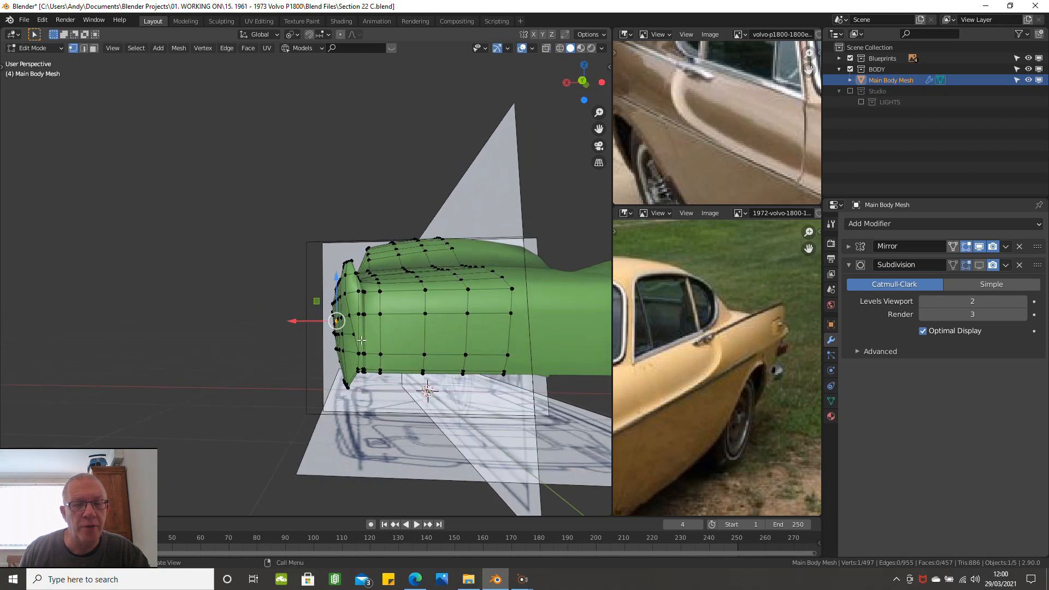
key(ctrl+r)
key(Escape)
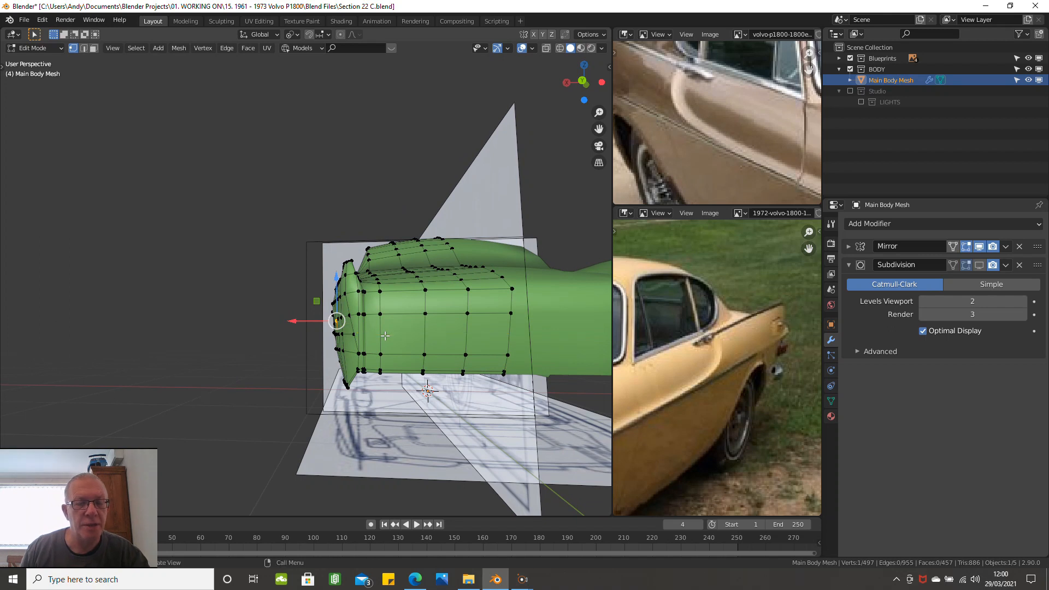
scroll(385, 335, up, 2)
click(334, 333)
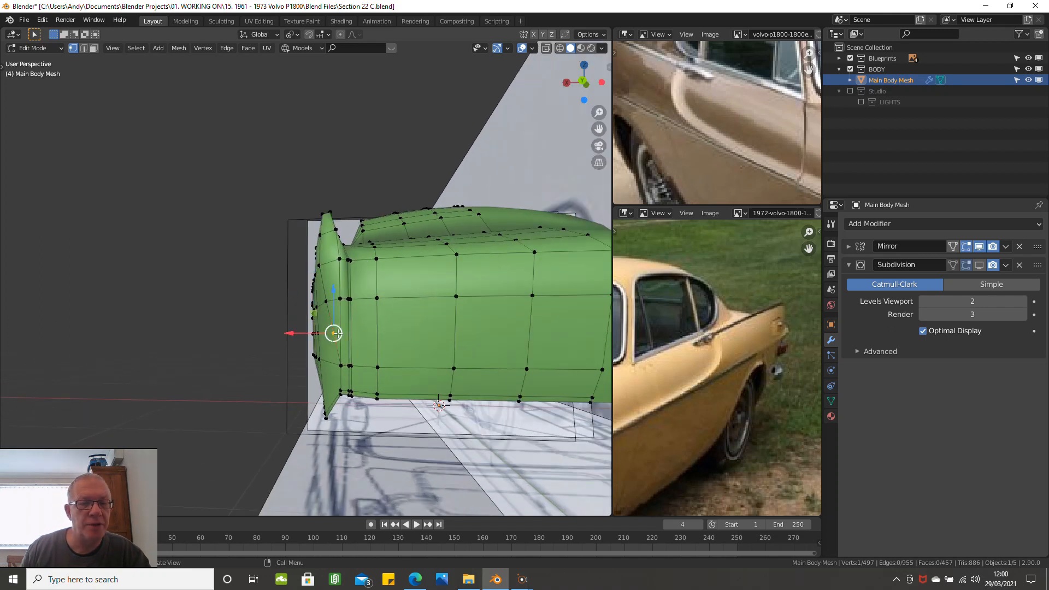
key(h)
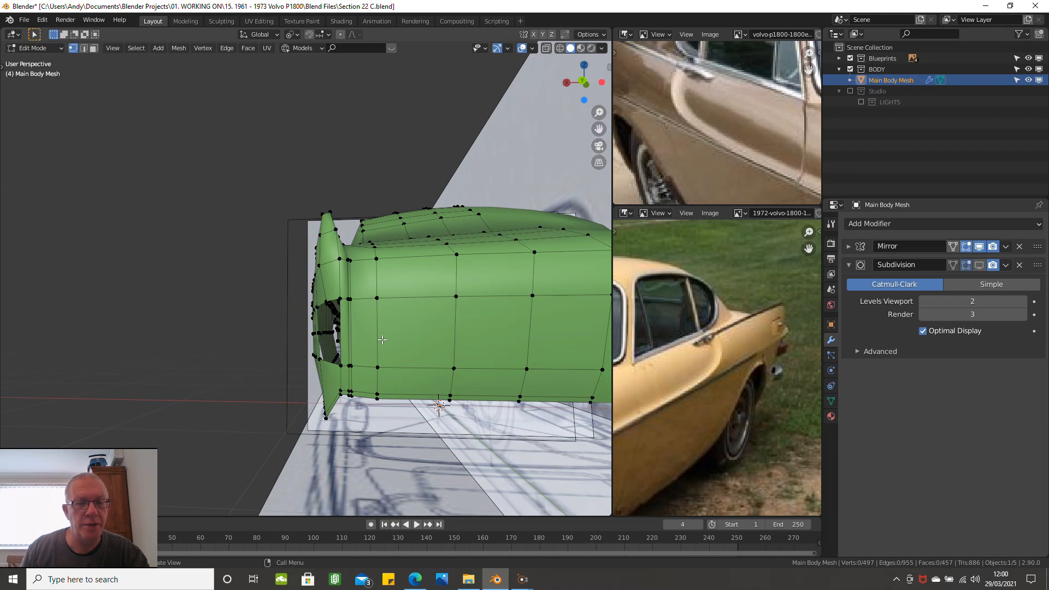
Step: Add a centred horizontal loop cut across the rear panel, level with the wing loop, and reveal the hidden vertex
key(ctrl+r)
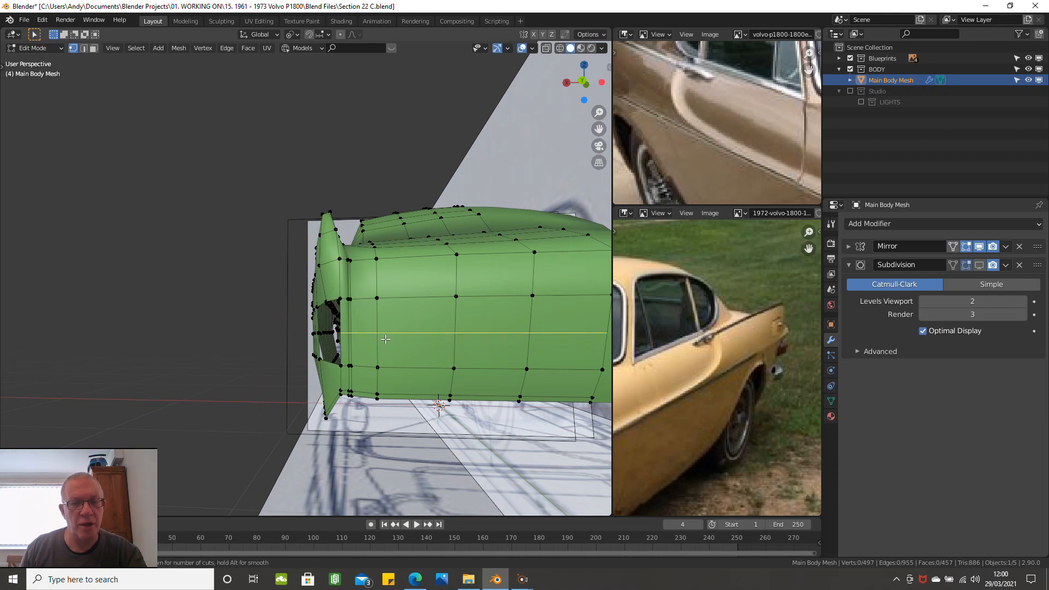
click(386, 339)
right_click(386, 339)
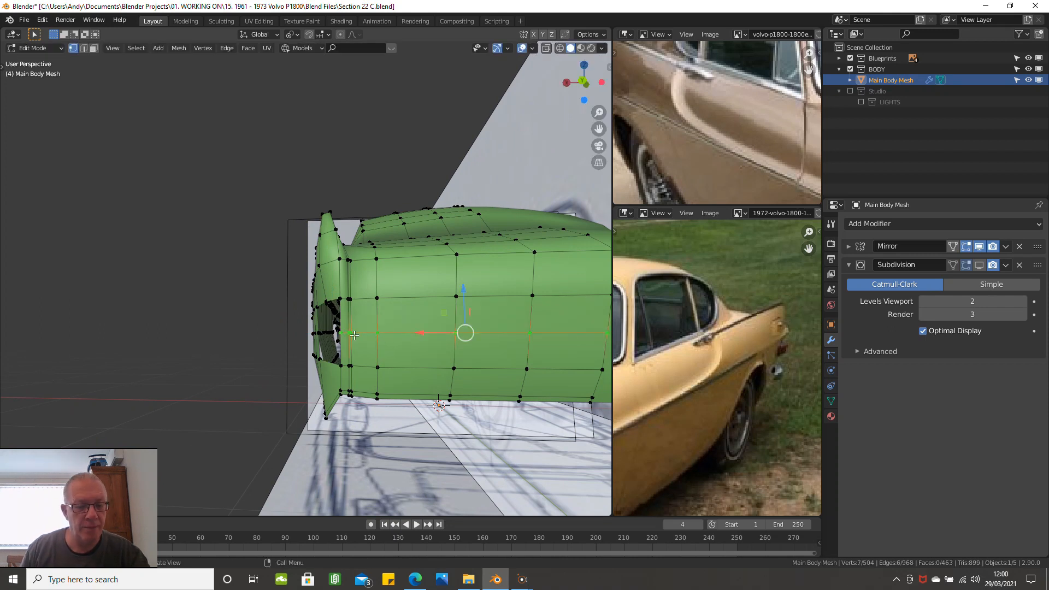
key(alt+h)
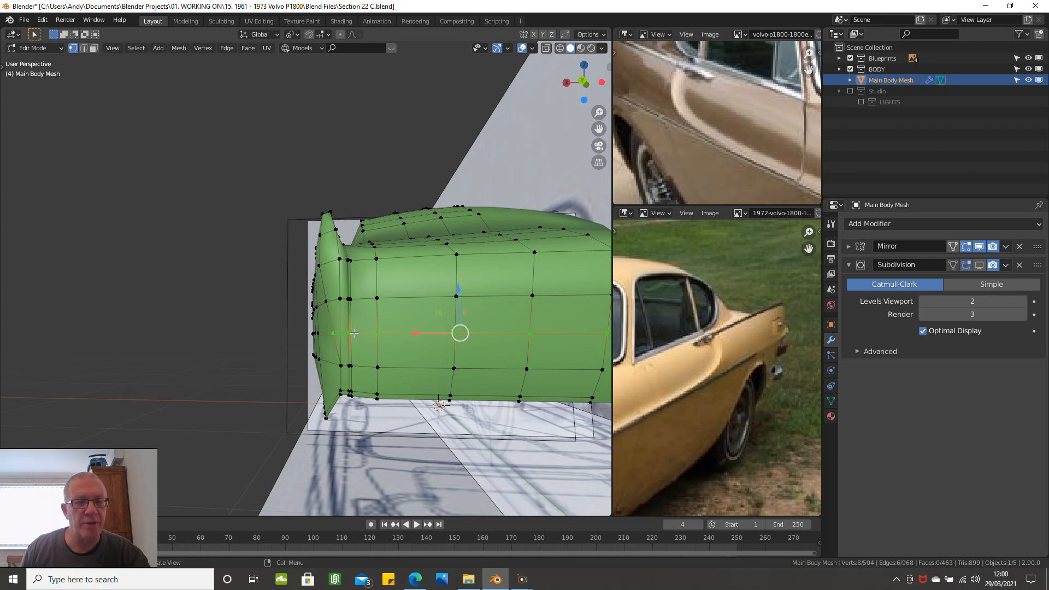
Step: Connect the rear panel cut's outer end vertex to the wing loop's end vertex at the rear corner
scroll(355, 332, up, 1)
scroll(354, 332, up, 5)
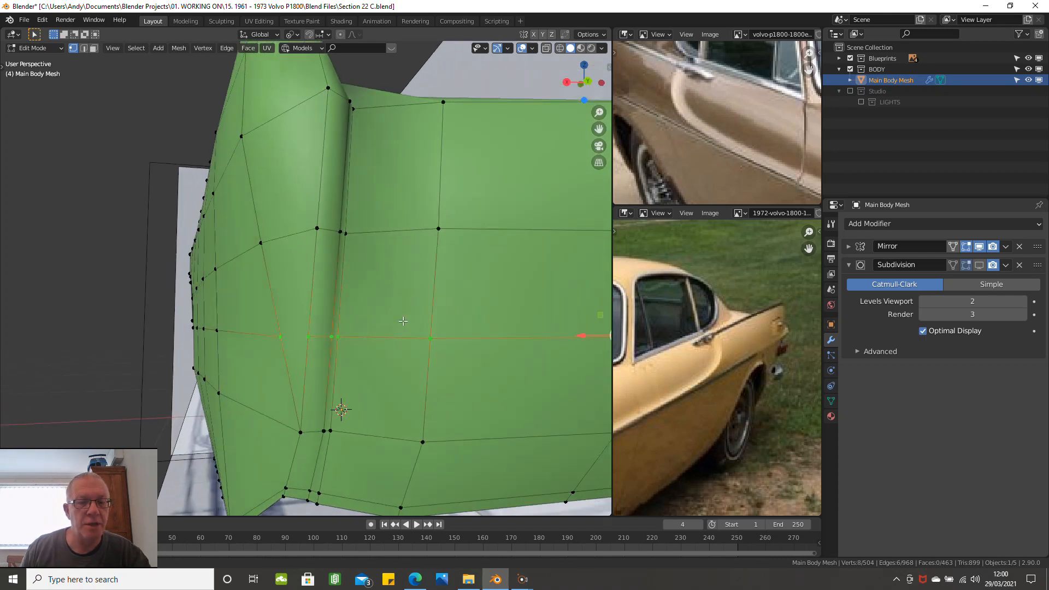
middle_drag(416, 315, 237, 361)
click(237, 361)
shift+click(158, 363)
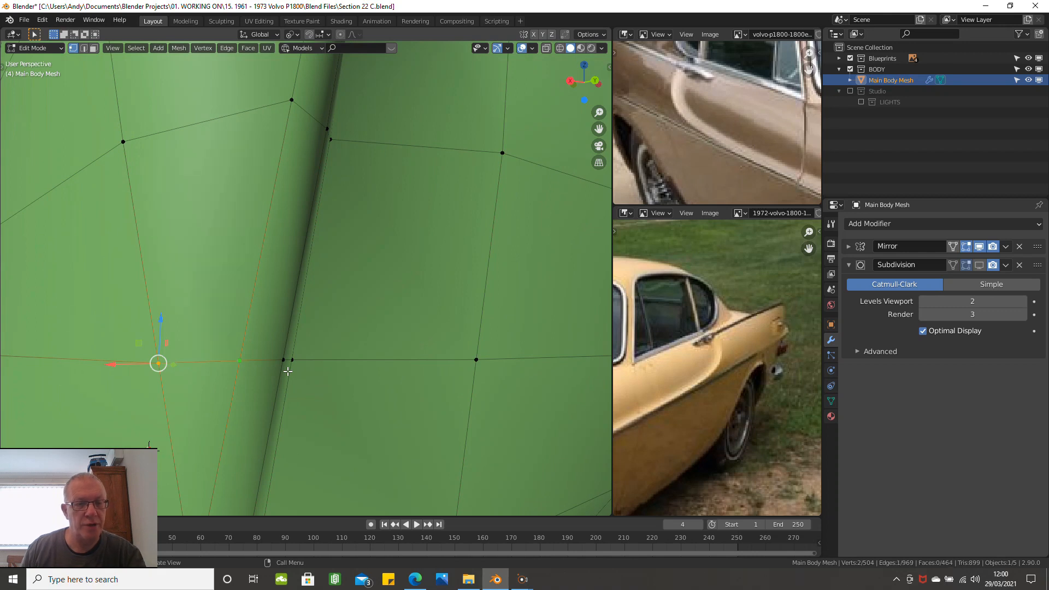
Step: Connect the wing loop's rear corner vertex to the lower corner vertex near the body's bottom edge, cutting across the intermediate horizontal edge
scroll(288, 372, down, 3)
mouse_move(289, 372)
middle_down()
mouse_move(320, 372)
mouse_move(276, 357)
middle_up()
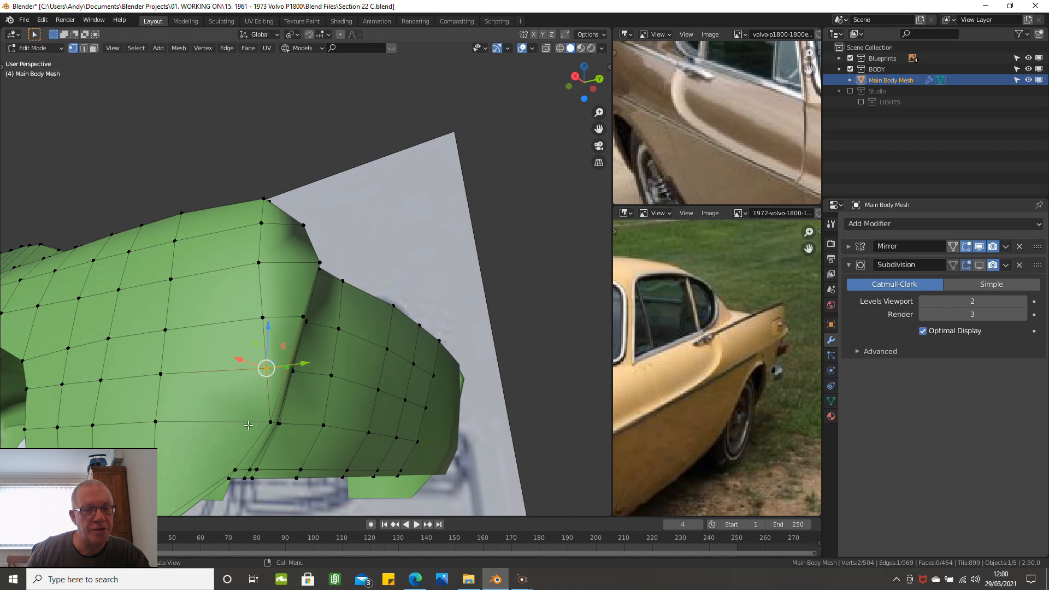
click(235, 466)
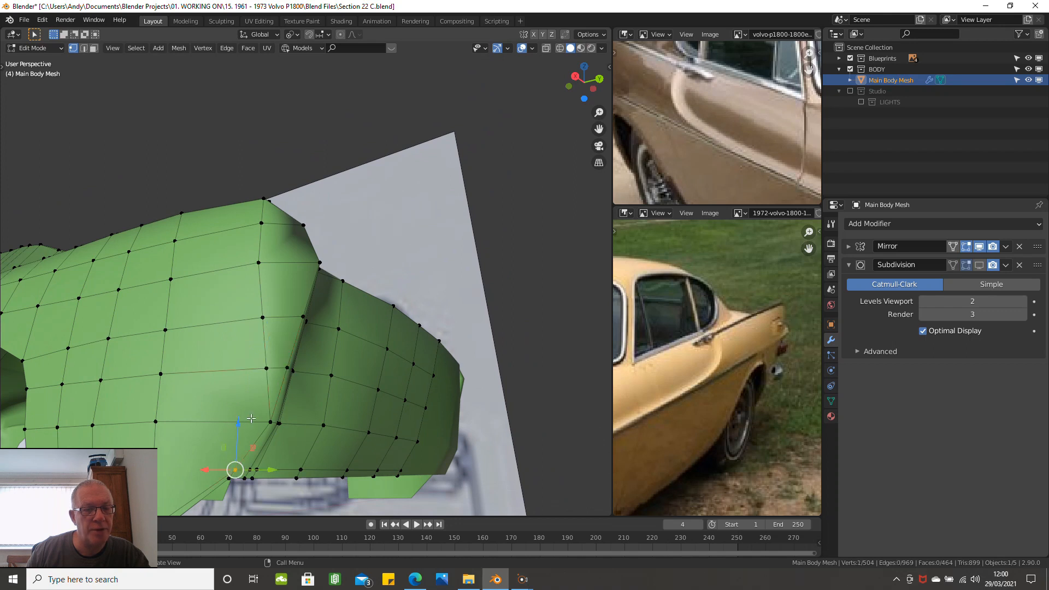
shift+click(266, 368)
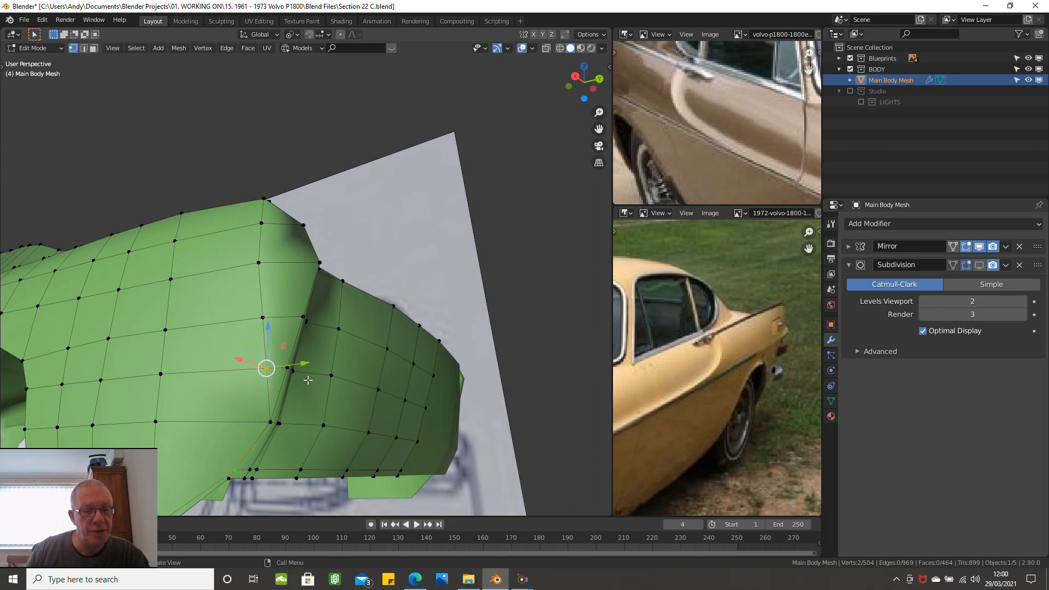
key(j)
middle_drag(309, 379, 274, 384)
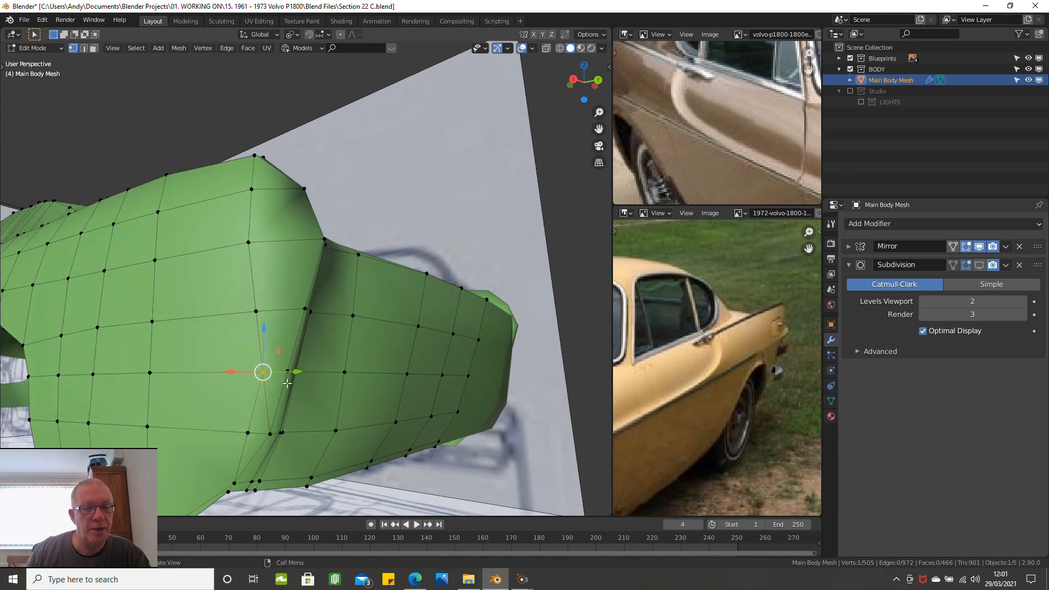
Step: Merge the two triangles at the lower rear corner, beside the rear panel edge, into a single quad
shift+click(263, 371)
shift+click(265, 423)
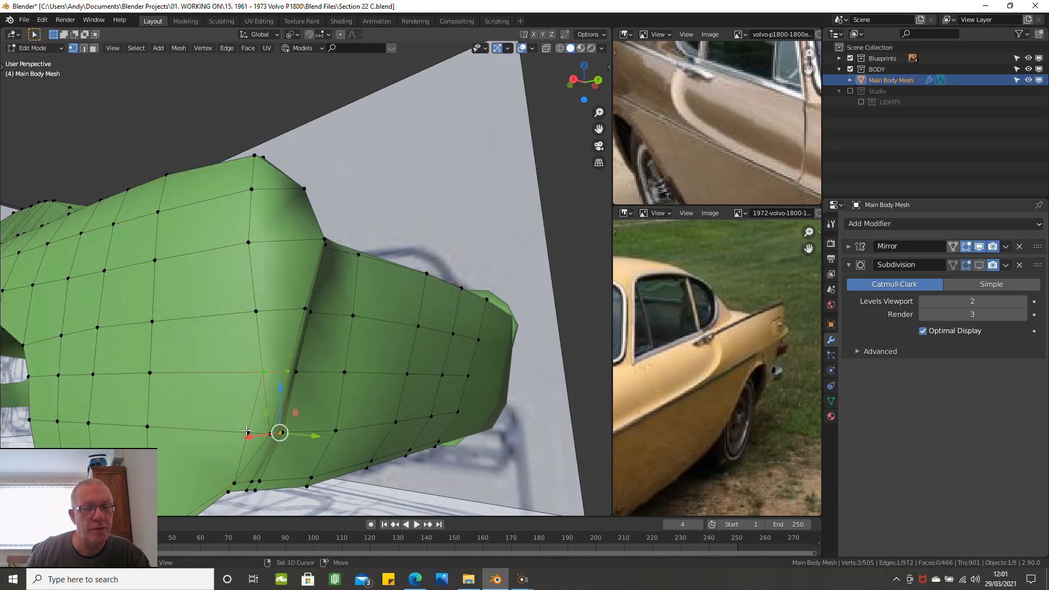
click(332, 416)
click(265, 371)
shift+click(288, 372)
shift+click(270, 422)
shift+click(250, 433)
scroll(266, 449, up, 2)
shift+click(276, 444)
shift+click(260, 438)
shift+click(261, 442)
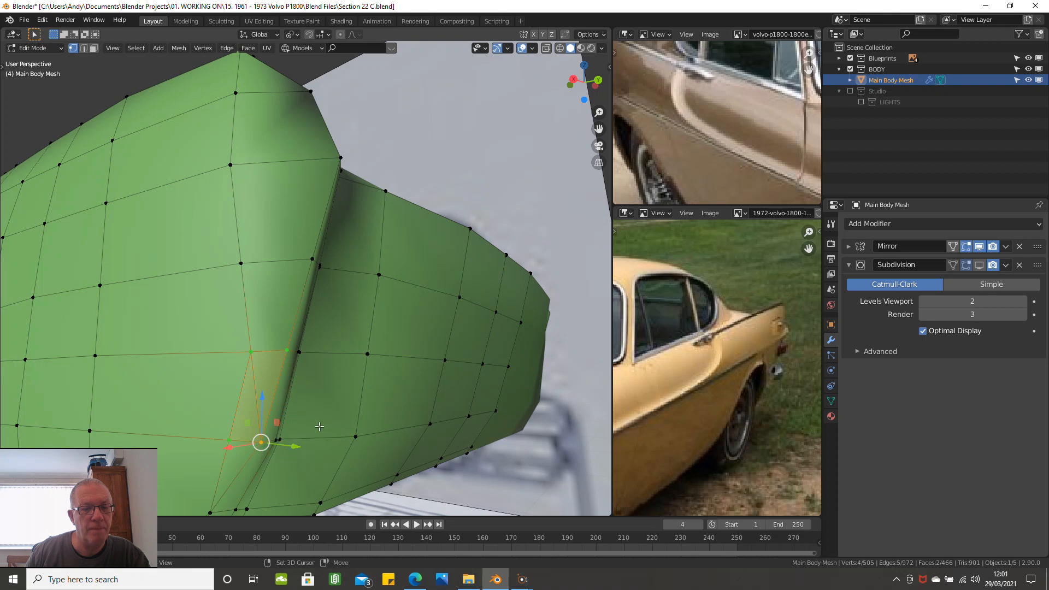
key(alt+j)
scroll(336, 403, down, 3)
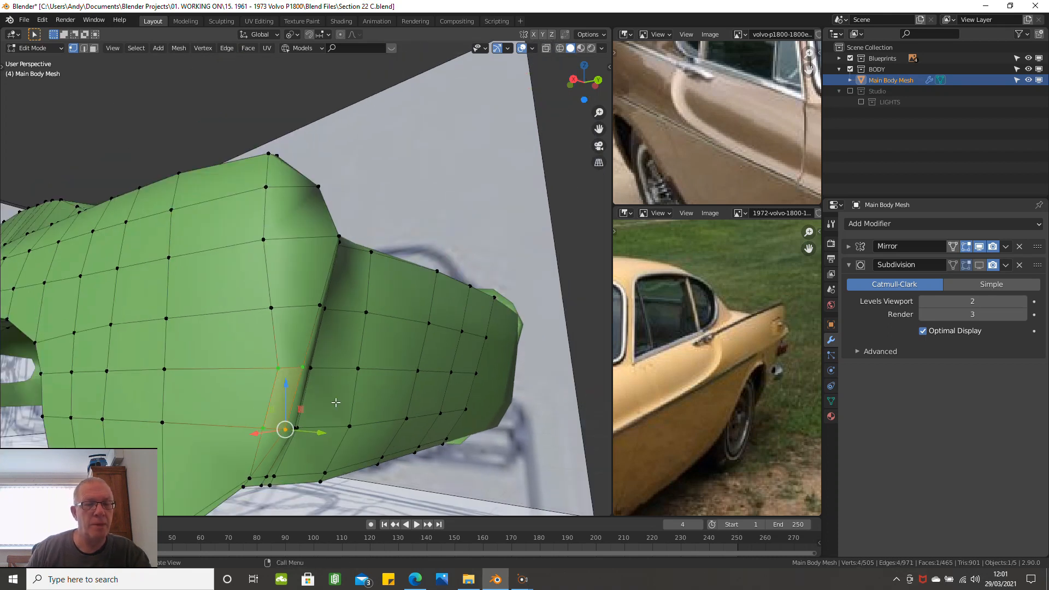
Step: In right side view, slide the quad's upper front vertex forward along its horizontal edge by about 0.1
key(KP_3)
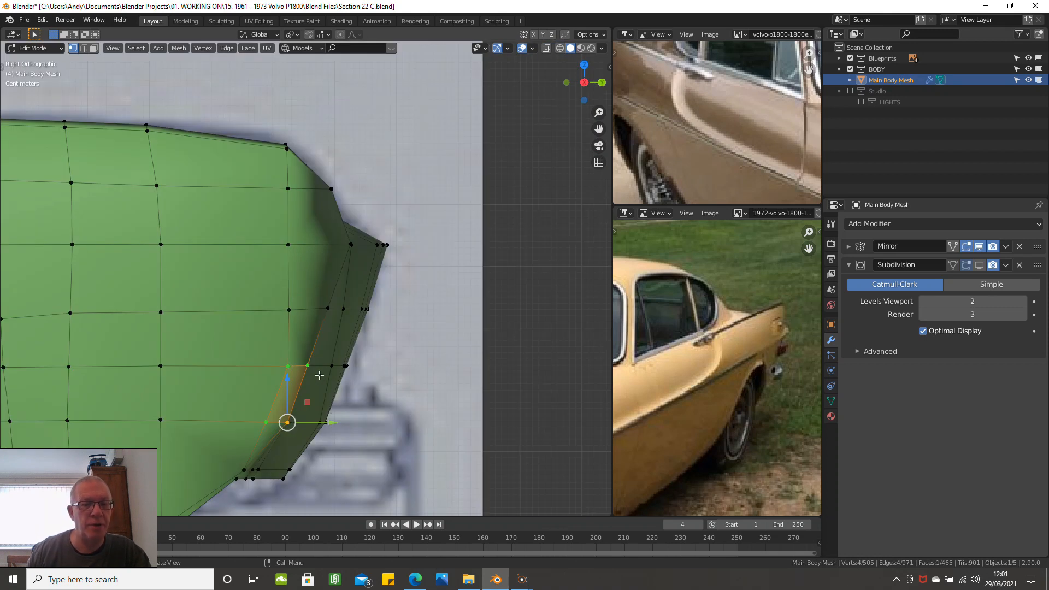
click(266, 422)
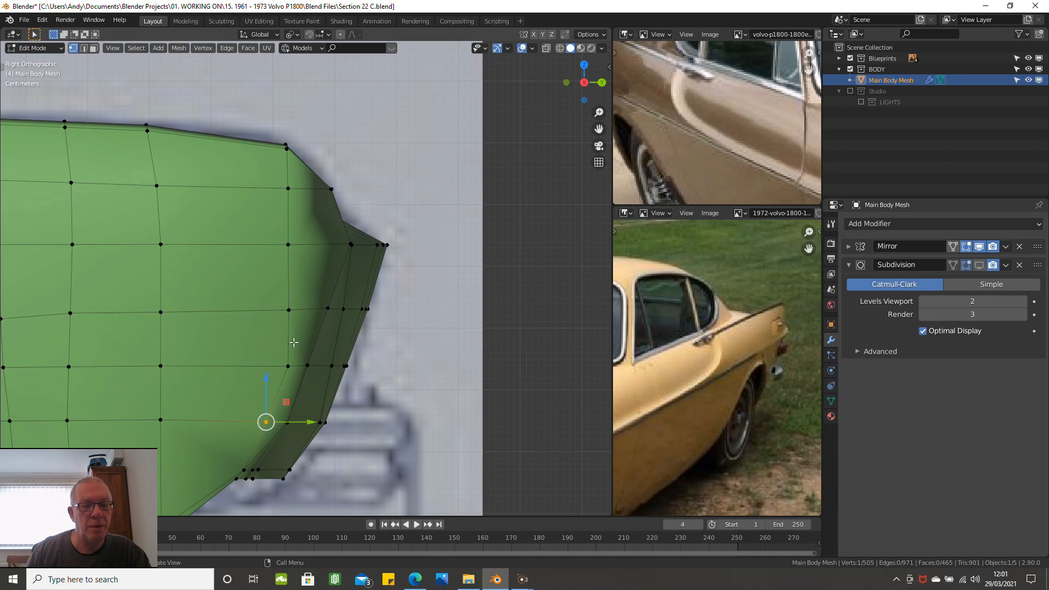
click(288, 366)
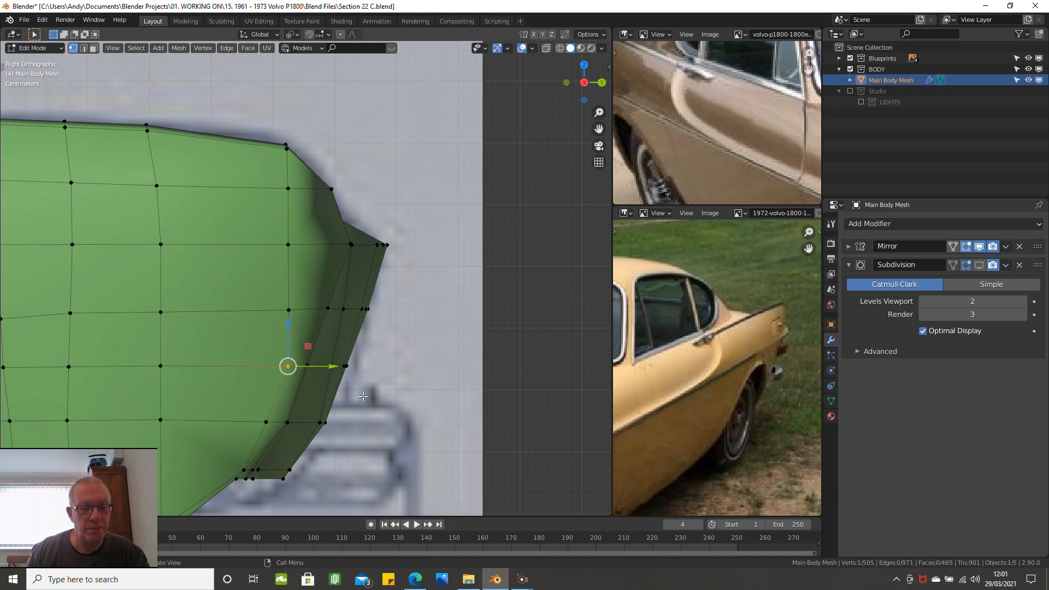
key(g)
key(g)
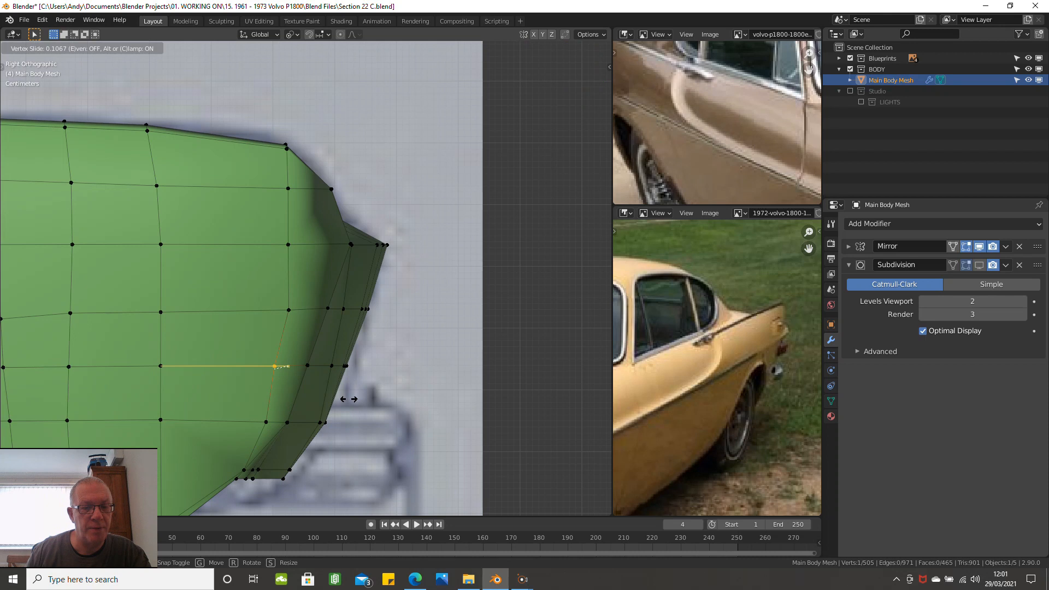
click(351, 399)
Step: Slide the quad's lower front vertex forward by about 0.09 and the vertex above it a further 0.07 or so
click(266, 421)
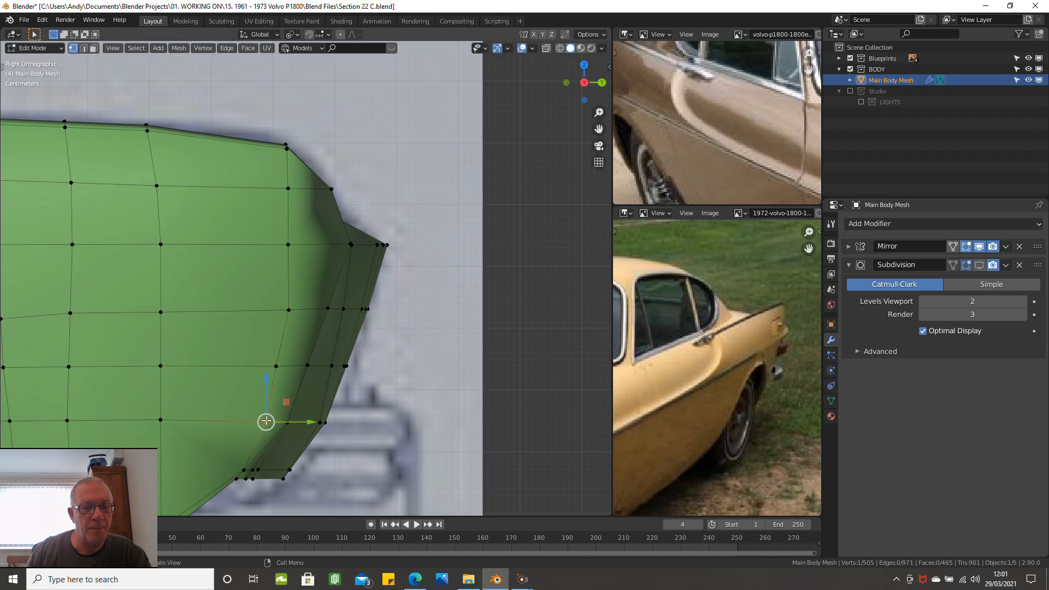
key(g)
key(g)
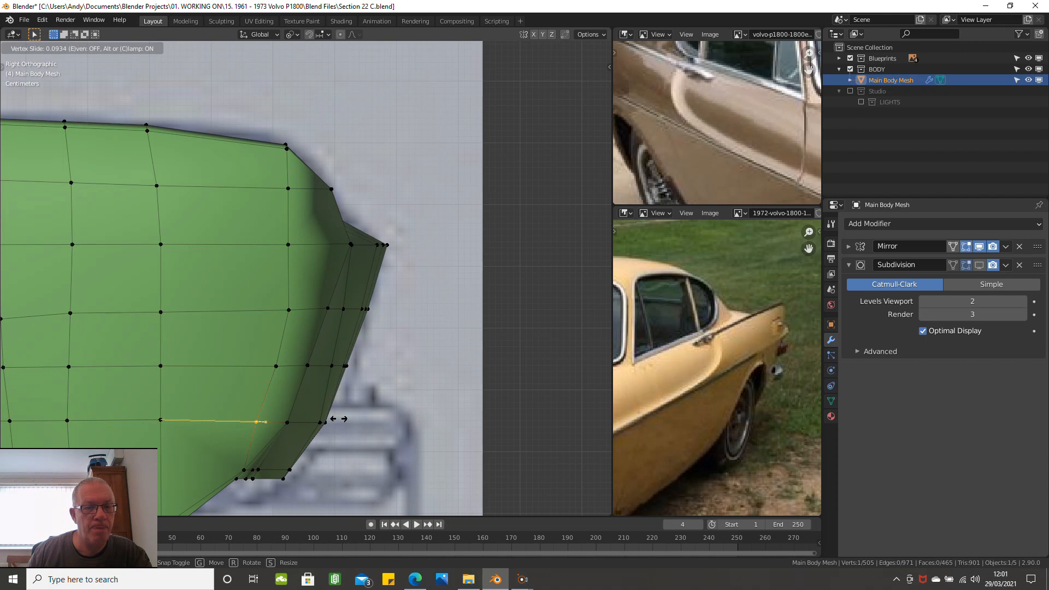
click(338, 418)
click(277, 362)
key(g)
key(g)
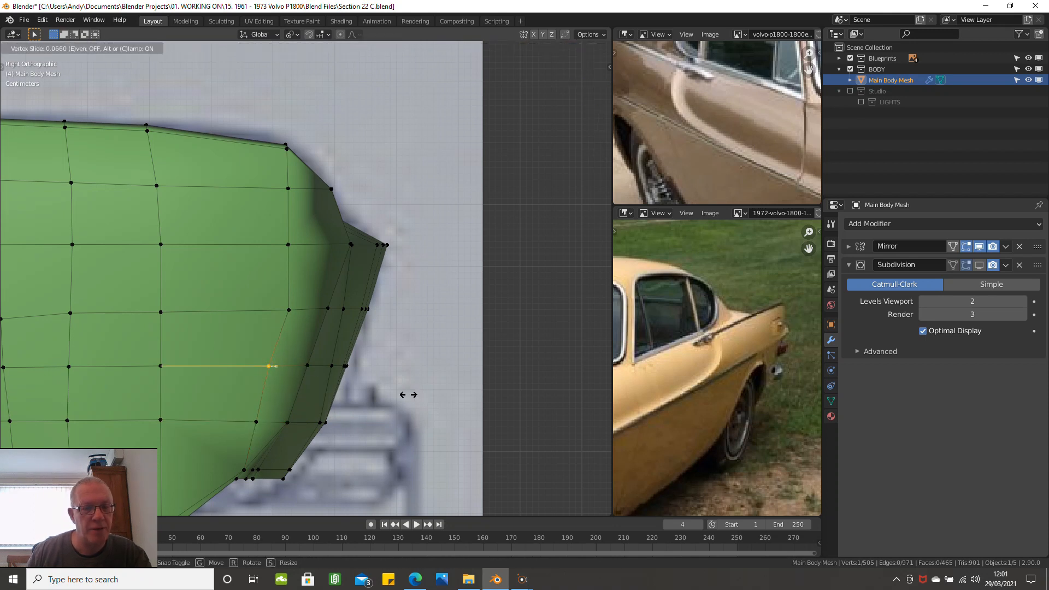
click(408, 395)
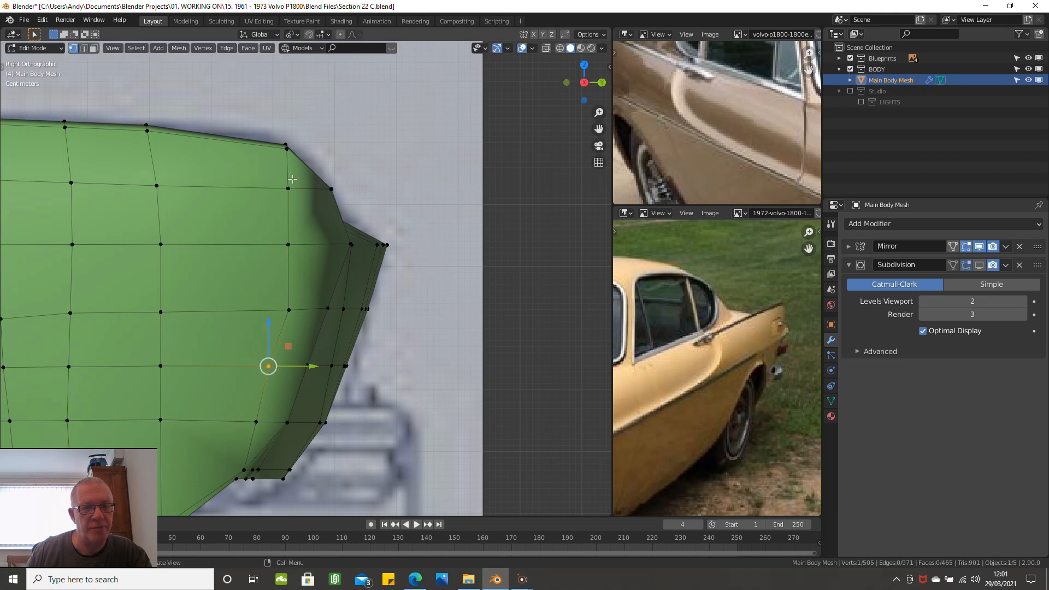
Step: Slide the next two vertices up the same vertical edge line slightly forward to smooth its curve
click(300, 307)
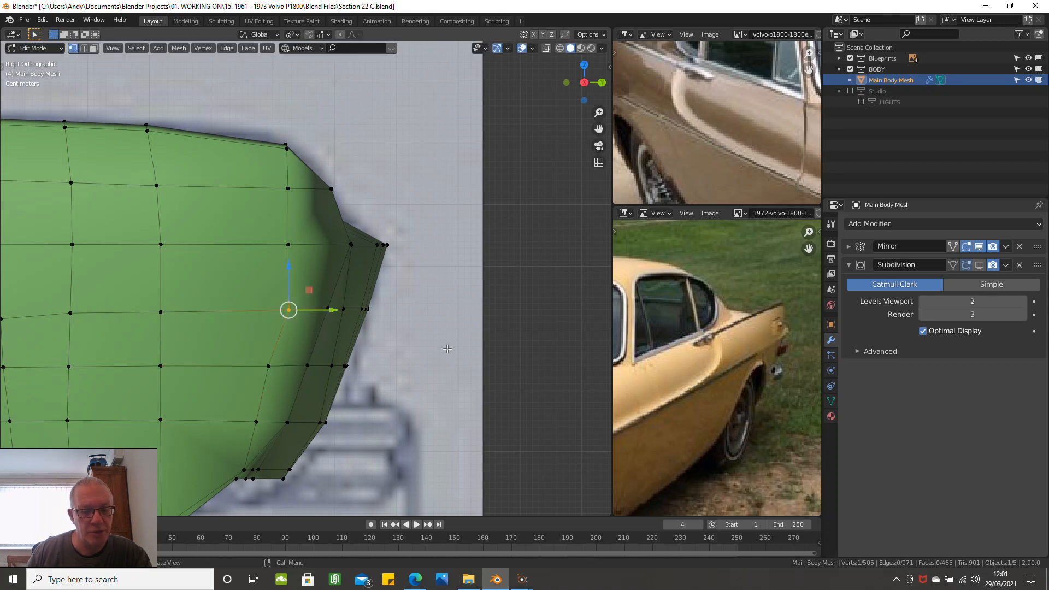
key(g)
key(g)
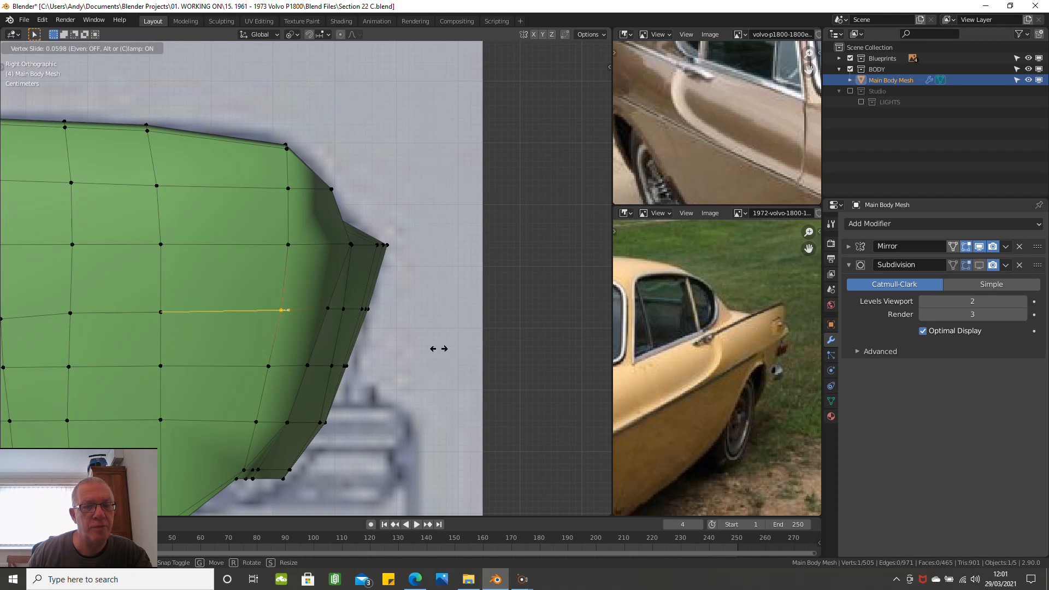
click(438, 349)
click(288, 248)
key(g)
key(g)
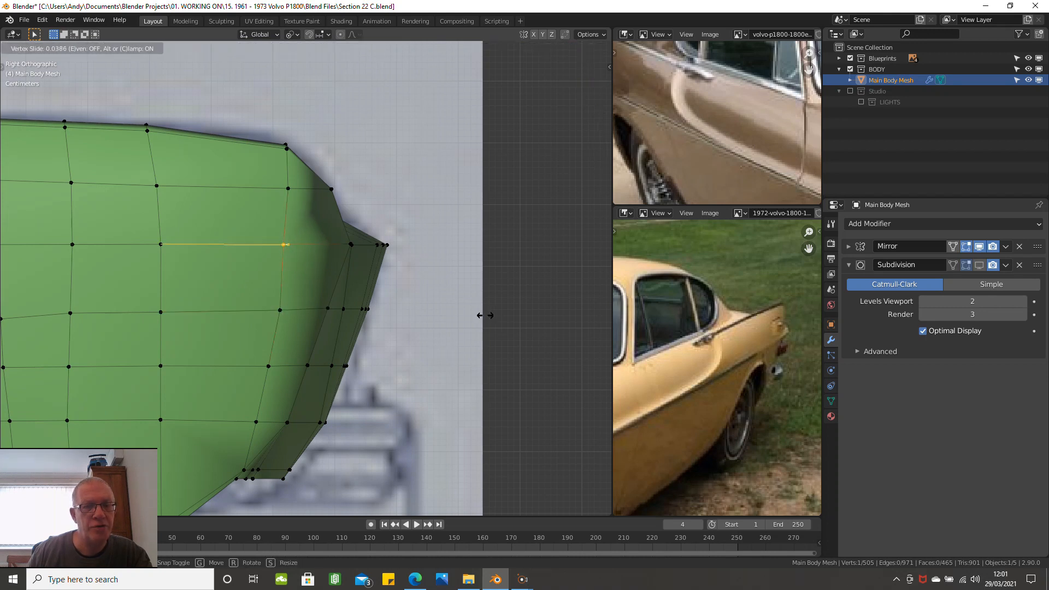
click(488, 316)
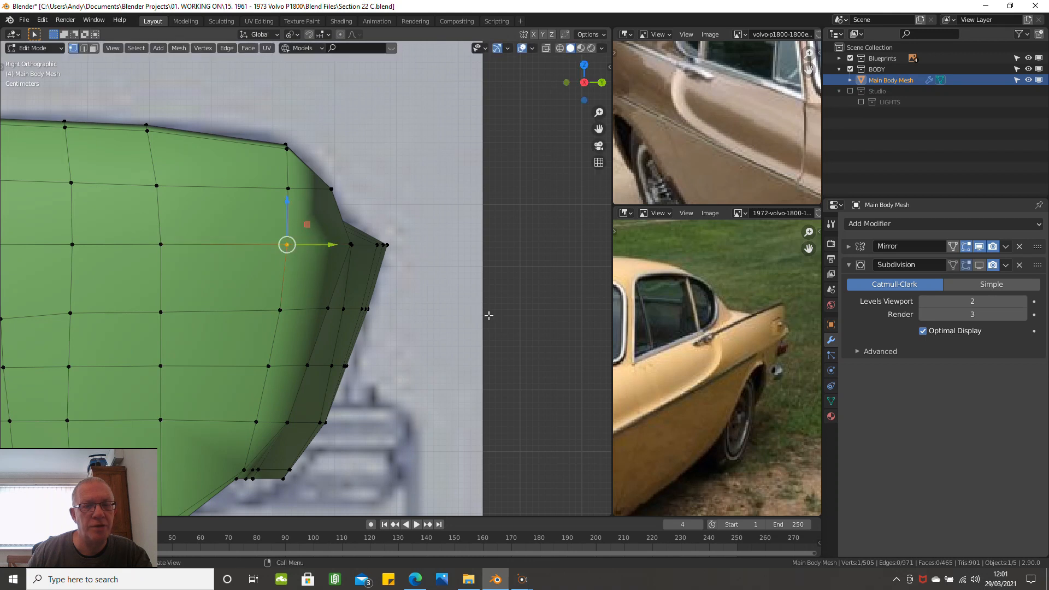
Step: Delete the four-sided face on the rear end of the wing, just below the wing tip
middle_drag(485, 312, 235, 164)
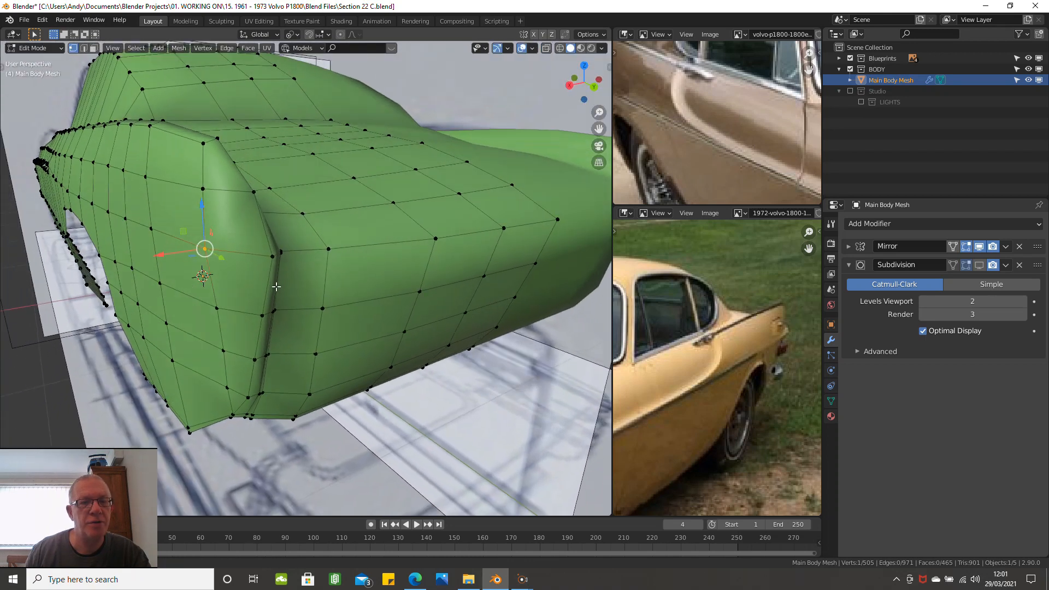
scroll(231, 162, up, 5)
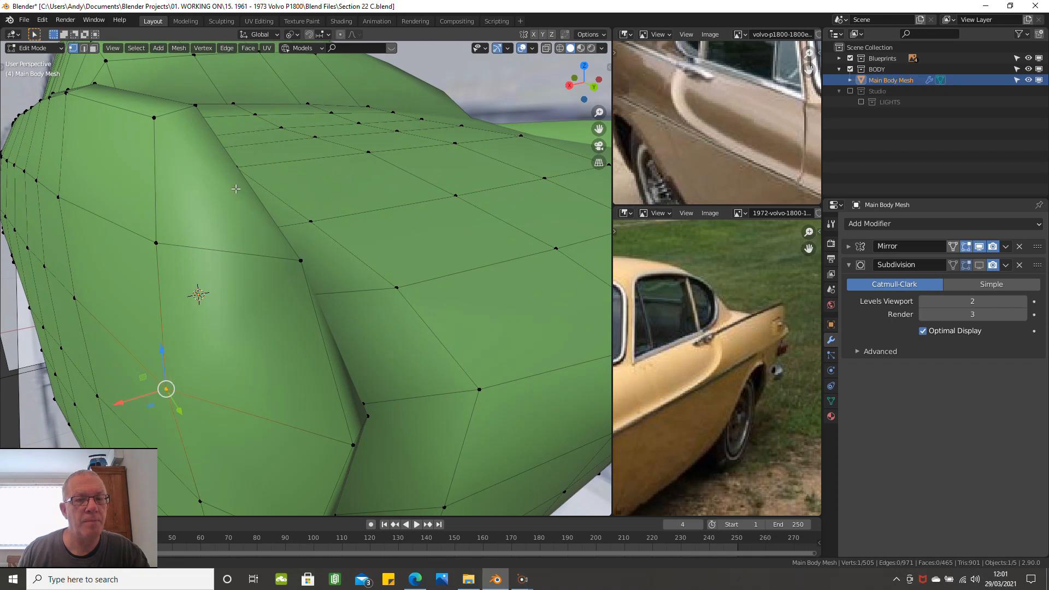
scroll(232, 175, down, 4)
middle_drag(271, 232, 221, 238)
shift+click(268, 241)
shift+click(298, 334)
shift+click(221, 310)
key(x)
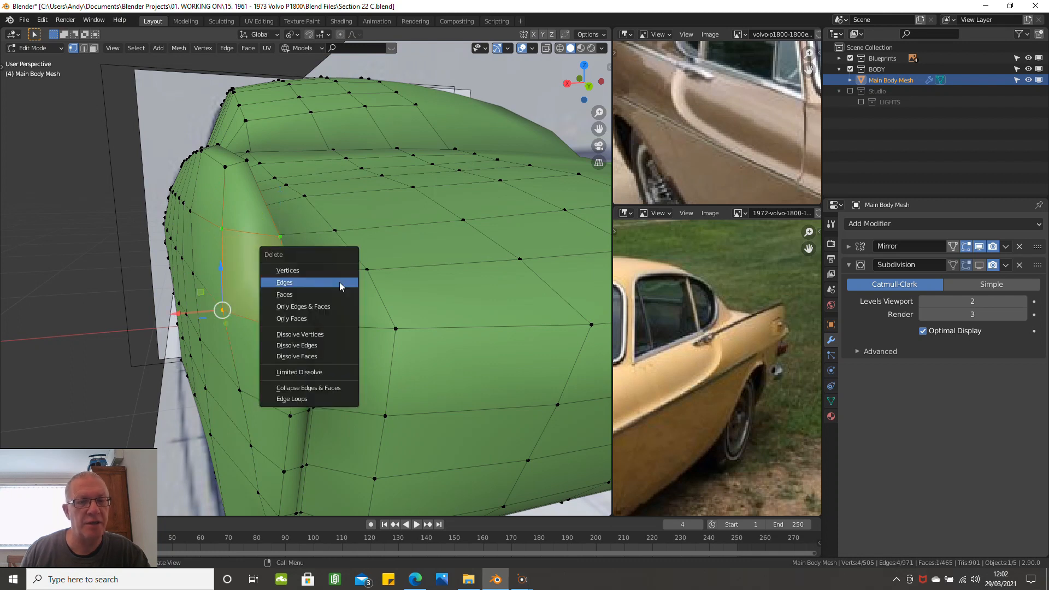
click(329, 295)
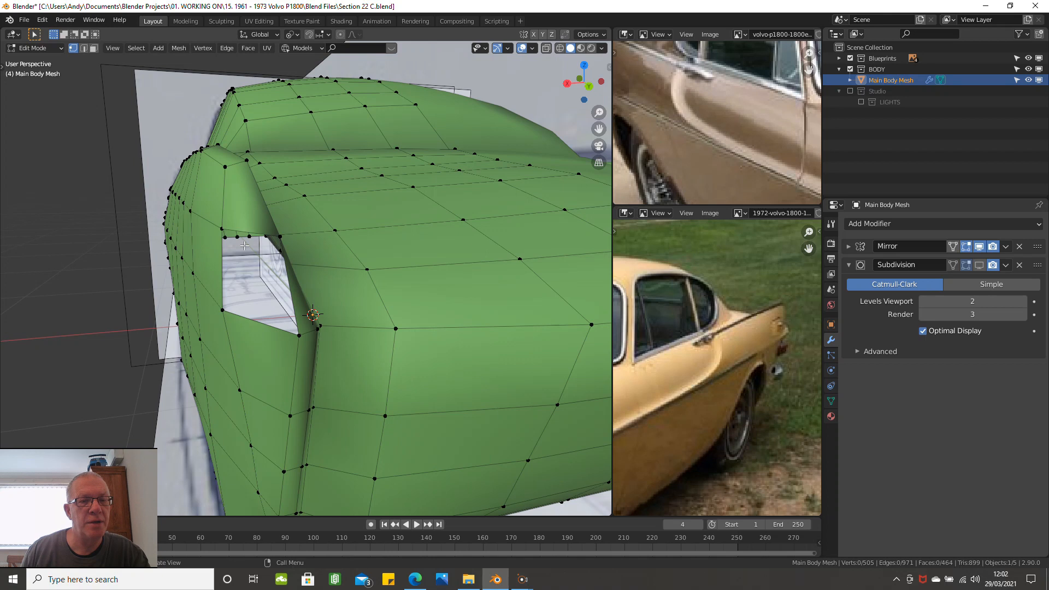
Step: Examine the opening at the rear wing's end and the surrounding body side from several angles
click(223, 232)
shift+click(267, 237)
click(75, 279)
scroll(249, 255, down, 5)
scroll(250, 255, up, 5)
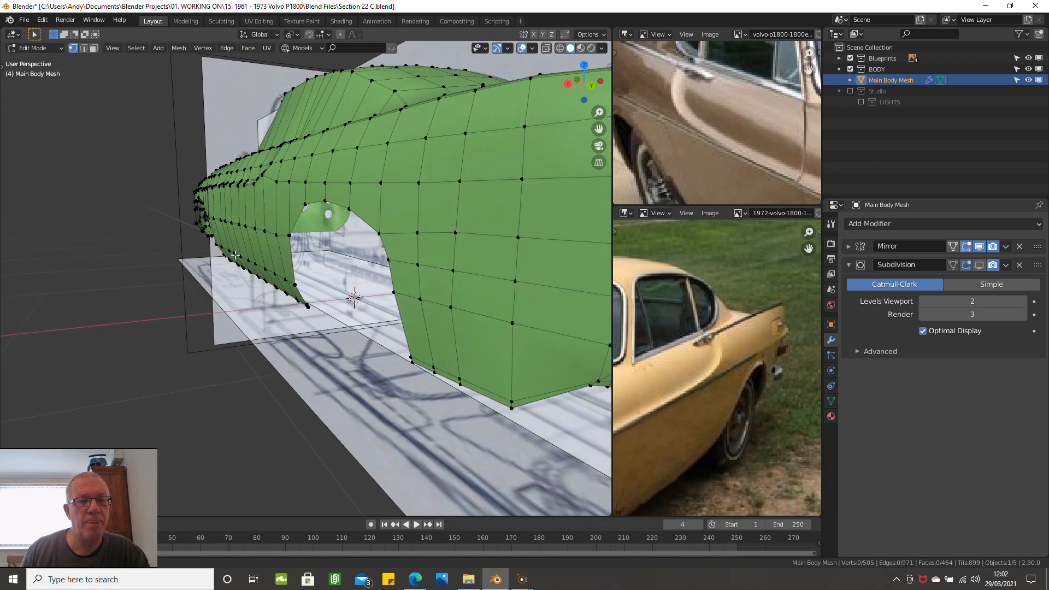
scroll(228, 257, up, 4)
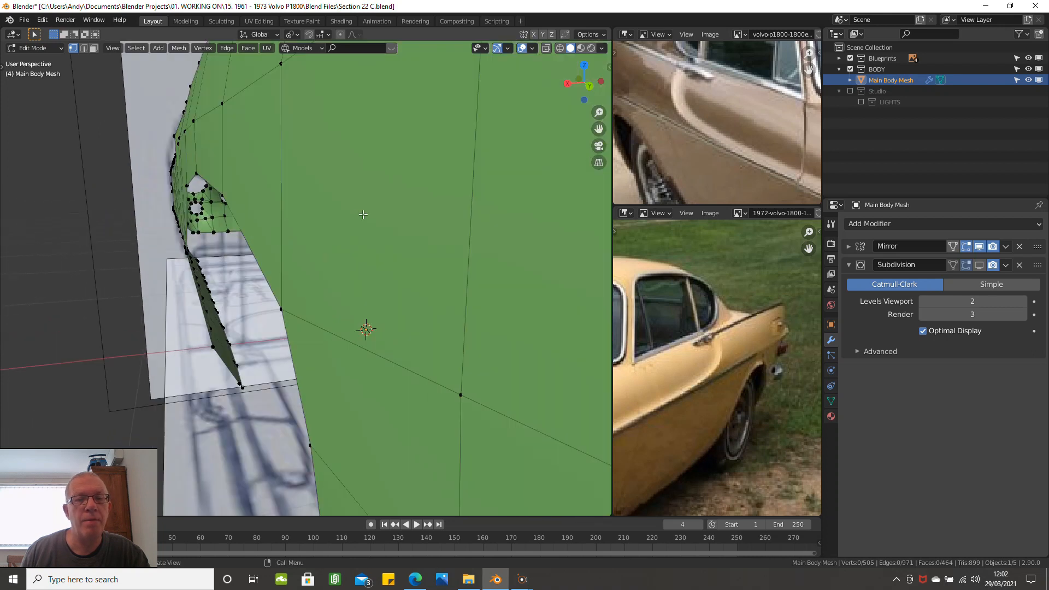
scroll(363, 215, down, 6)
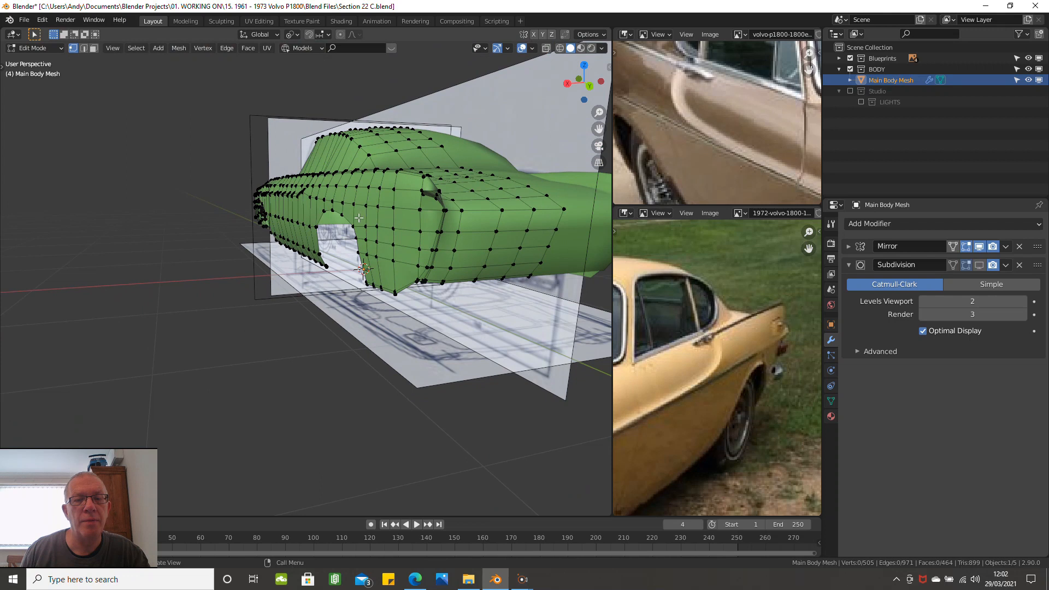
scroll(448, 201, up, 3)
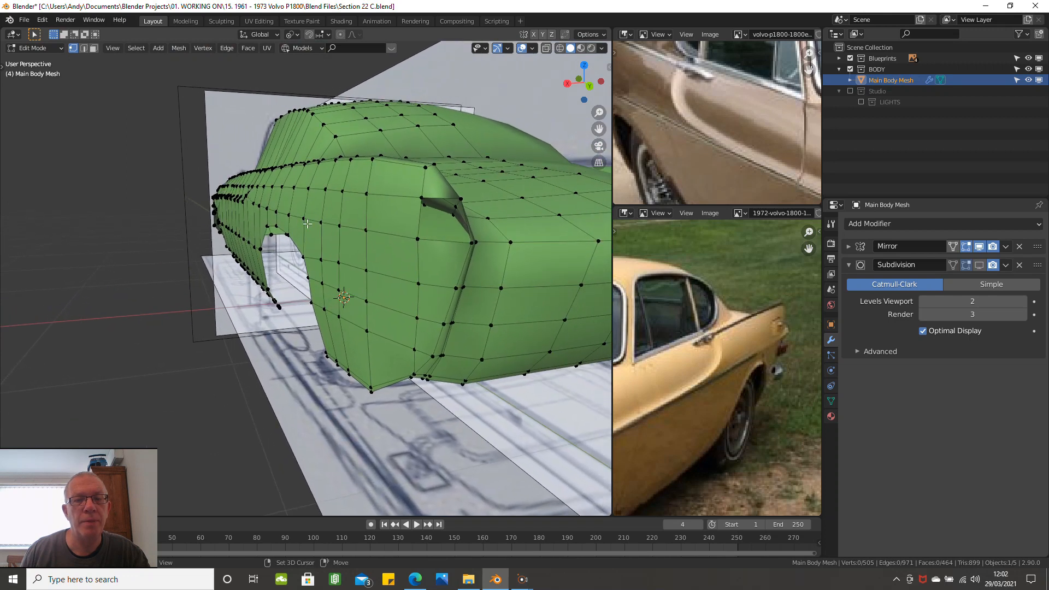
Step: Fill the opening at the rear wing's end with a new face between its four corner vertices
click(457, 206)
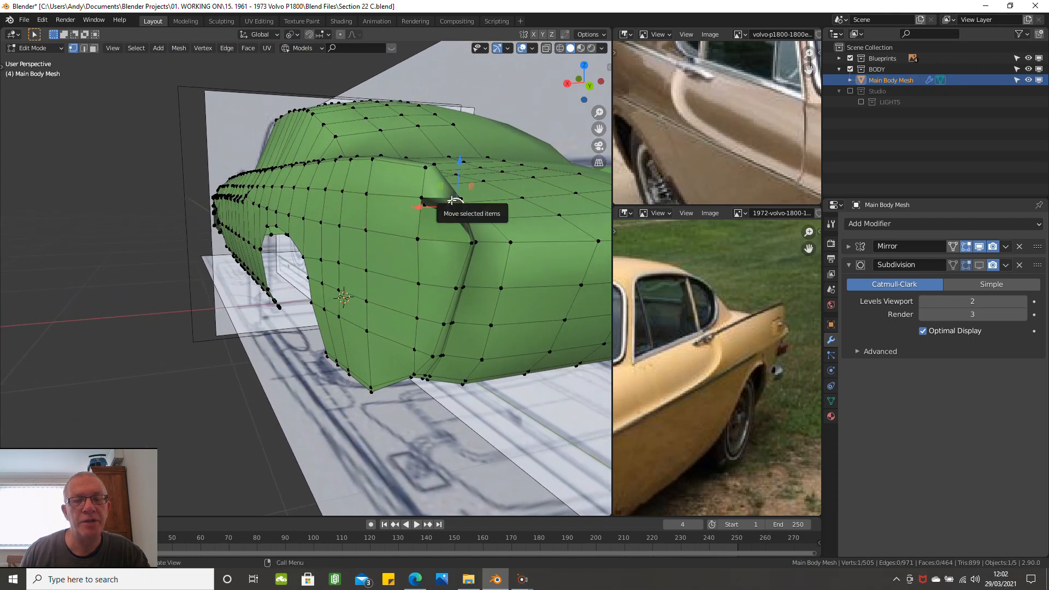
scroll(433, 194, up, 1)
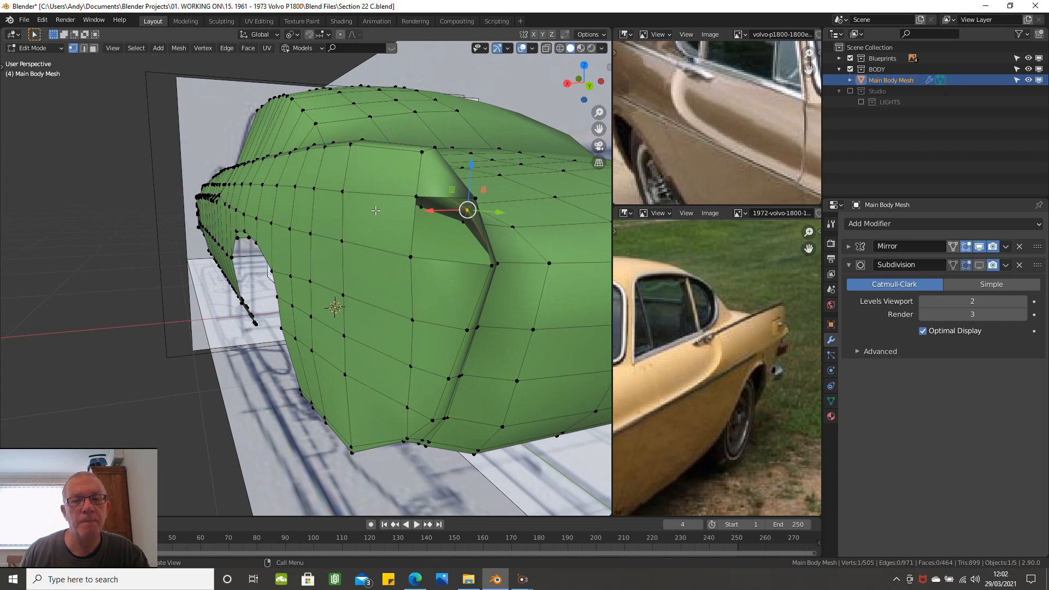
key(alt+a)
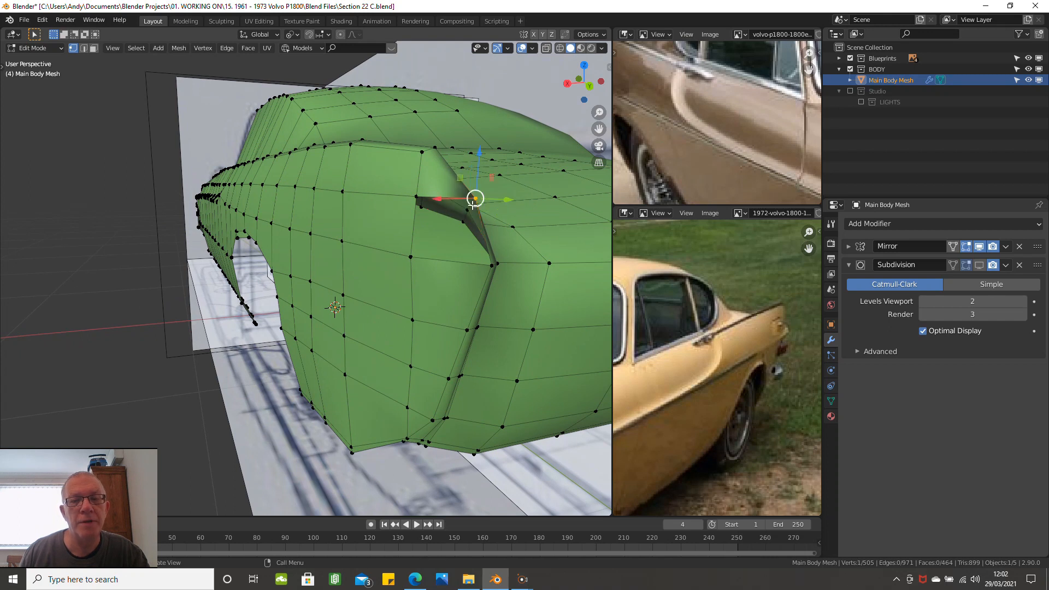
shift+click(415, 196)
shift+click(415, 250)
shift+click(495, 265)
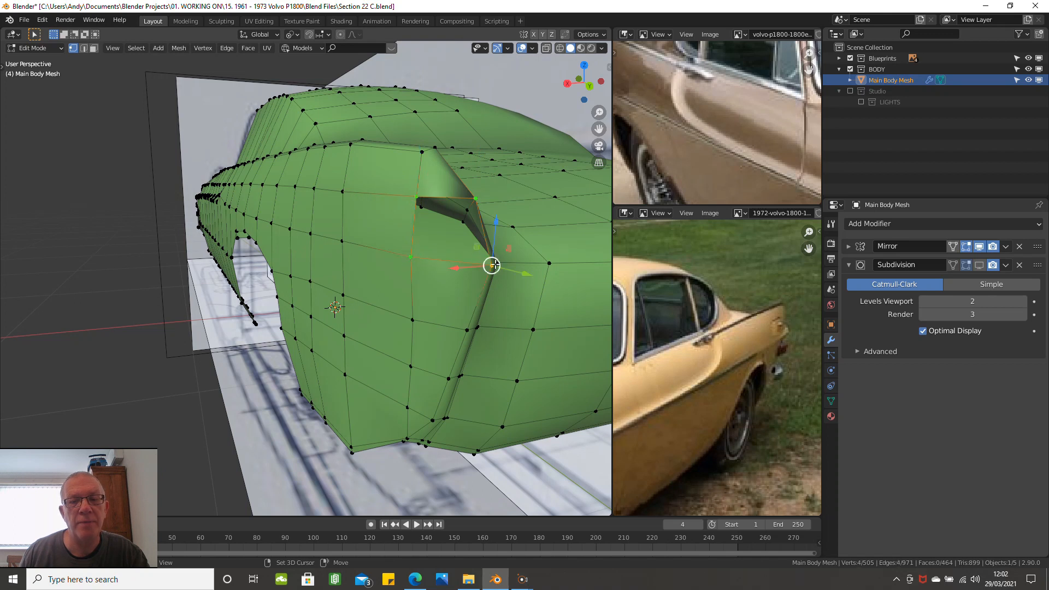
middle_drag(492, 262, 490, 231)
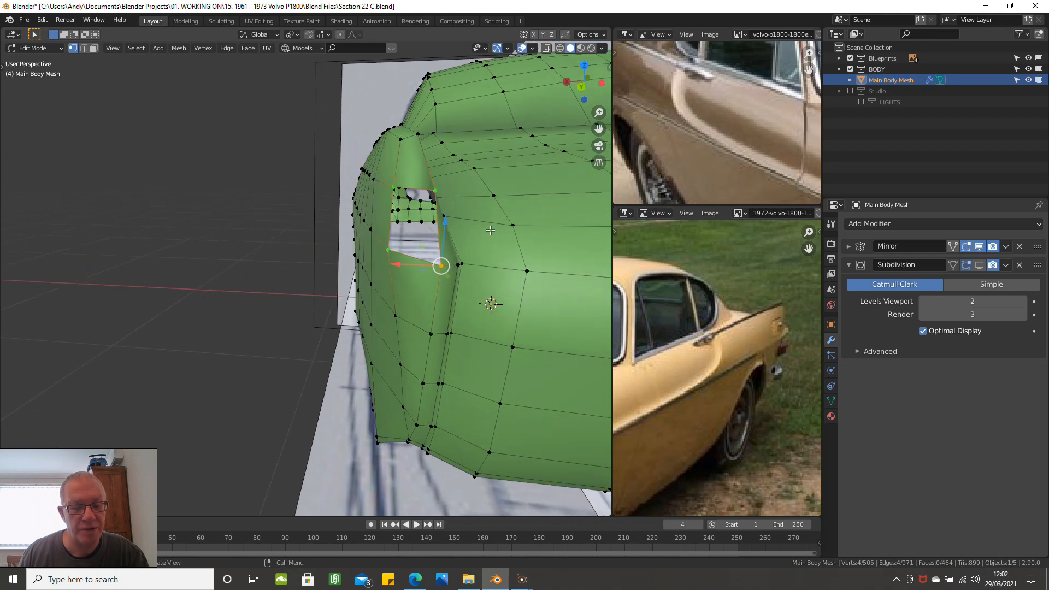
key(f)
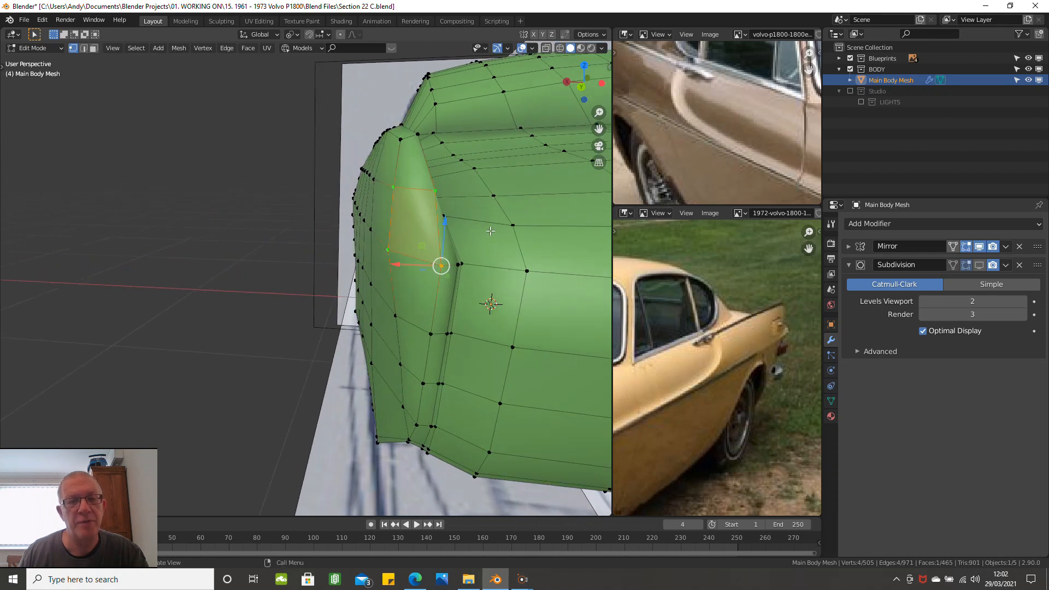
Step: Deselect everything and examine the whole body mesh from the rear, side and front
middle_drag(493, 227, 480, 377)
click(442, 458)
middle_drag(442, 459, 417, 356)
scroll(302, 338, down, 3)
scroll(383, 388, up, 3)
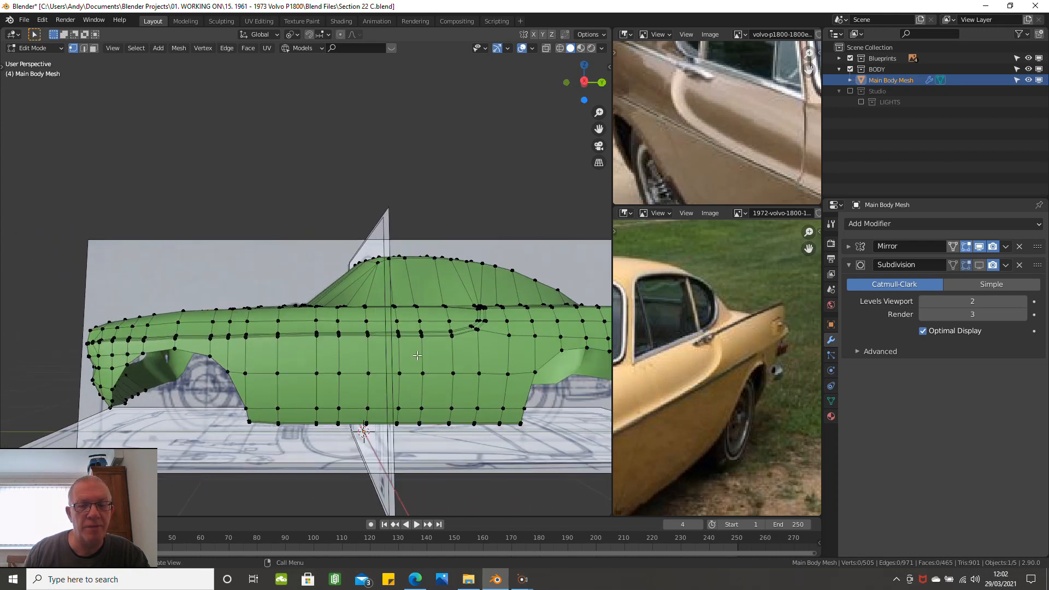
middle_drag(493, 344, 464, 378)
scroll(292, 377, up, 4)
scroll(291, 377, down, 4)
middle_drag(291, 377, 562, 309)
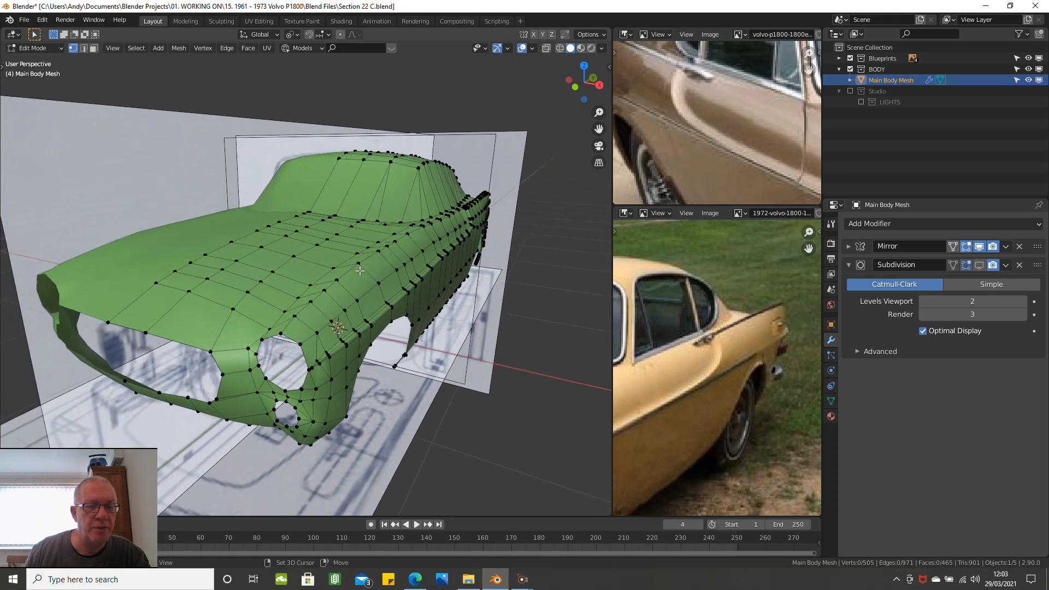
Step: Turn on the Subdivision modifier's viewport display and inspect the smoothed front end around the headlight openings
click(980, 265)
middle_drag(437, 317, 432, 313)
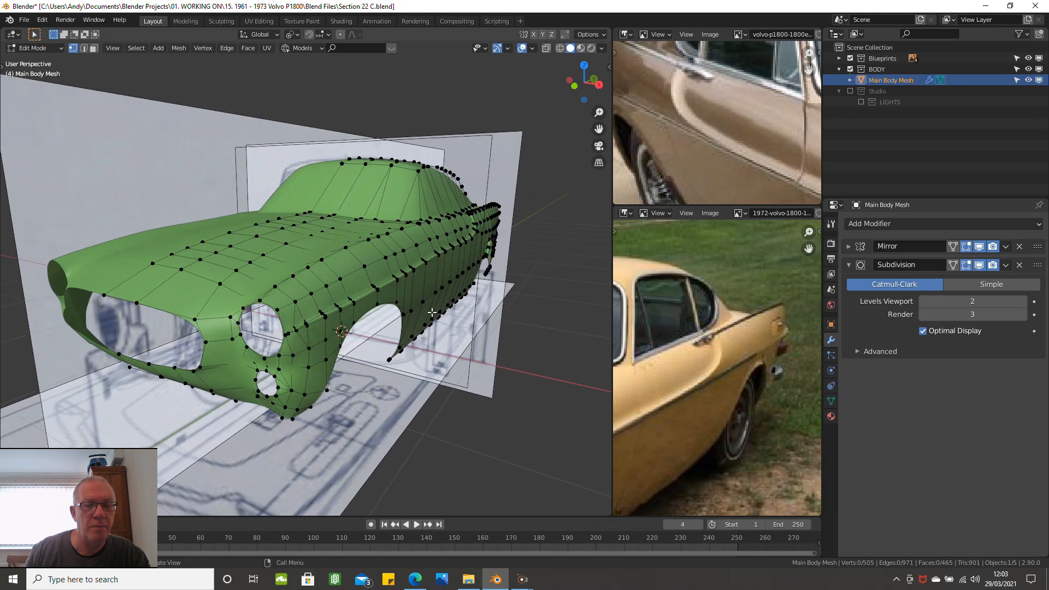
scroll(432, 313, up, 6)
scroll(365, 344, down, 3)
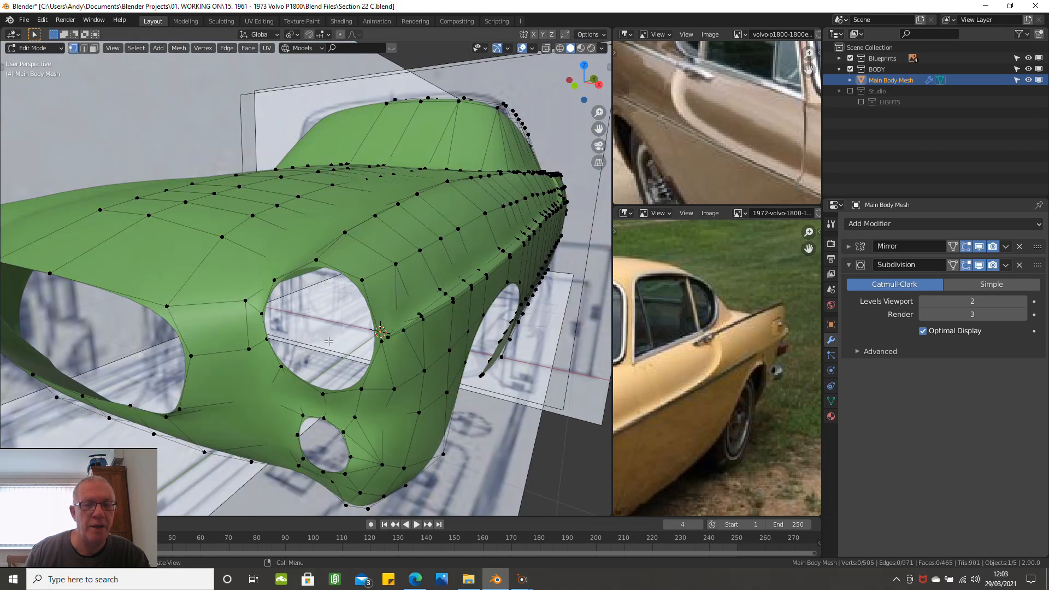
scroll(346, 343, down, 3)
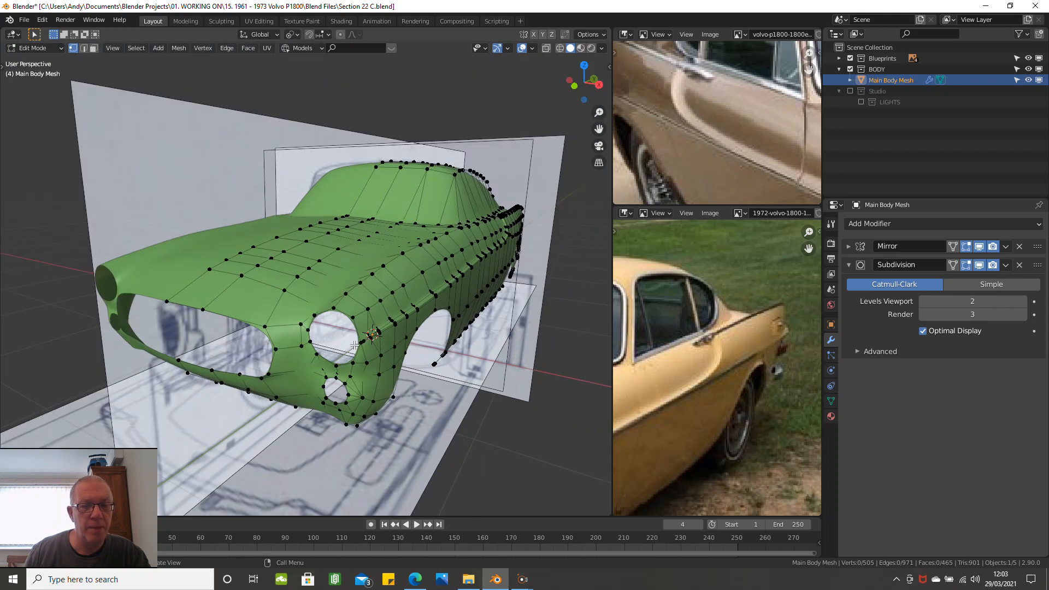
Step: Switch to Object Mode and inspect the smoothed front wing and body side
key(Tab)
scroll(354, 345, up, 4)
middle_drag(346, 349, 178, 313)
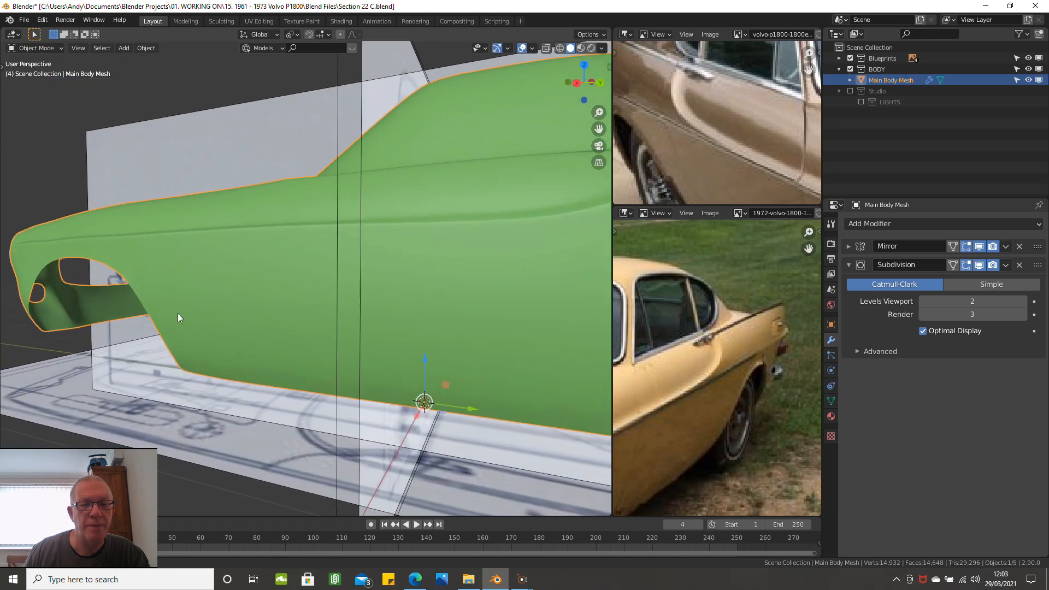
Step: Examine the smoothed body from the front wing, the rear and the side
scroll(330, 320, up, 4)
scroll(360, 317, down, 3)
middle_drag(360, 318, 382, 346)
scroll(195, 335, up, 2)
scroll(196, 334, down, 3)
middle_drag(196, 335, 252, 336)
scroll(265, 365, up, 1)
scroll(266, 365, down, 3)
scroll(316, 331, up, 2)
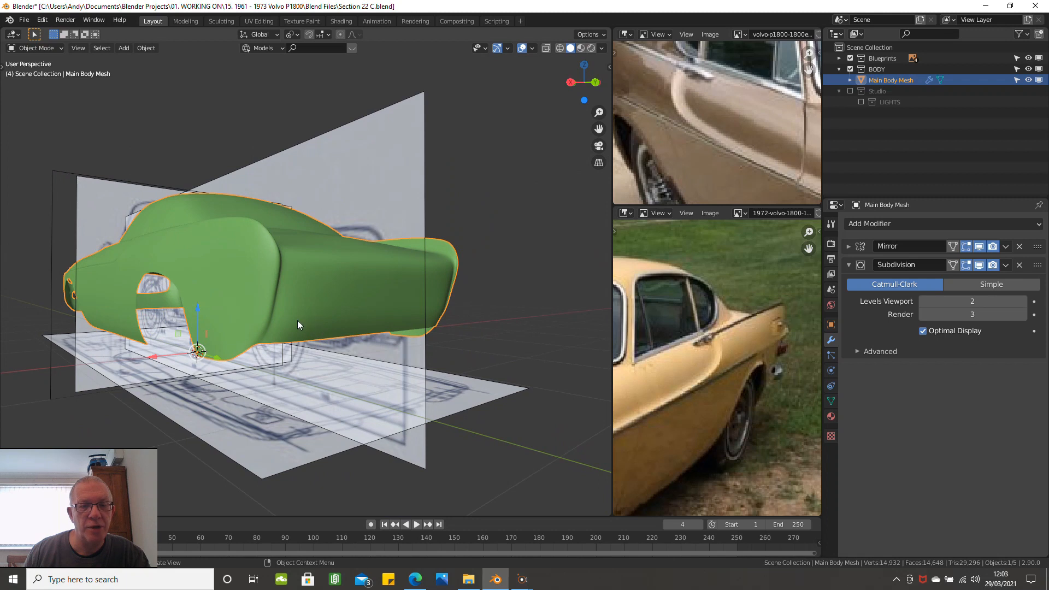
middle_drag(277, 330, 420, 326)
scroll(341, 323, down, 3)
middle_drag(342, 325, 370, 320)
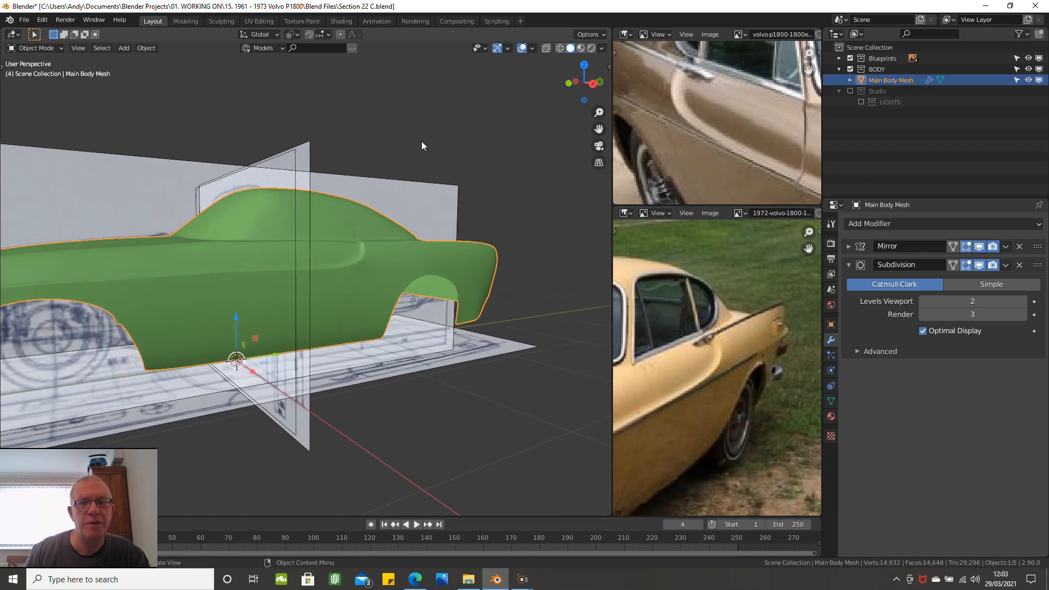
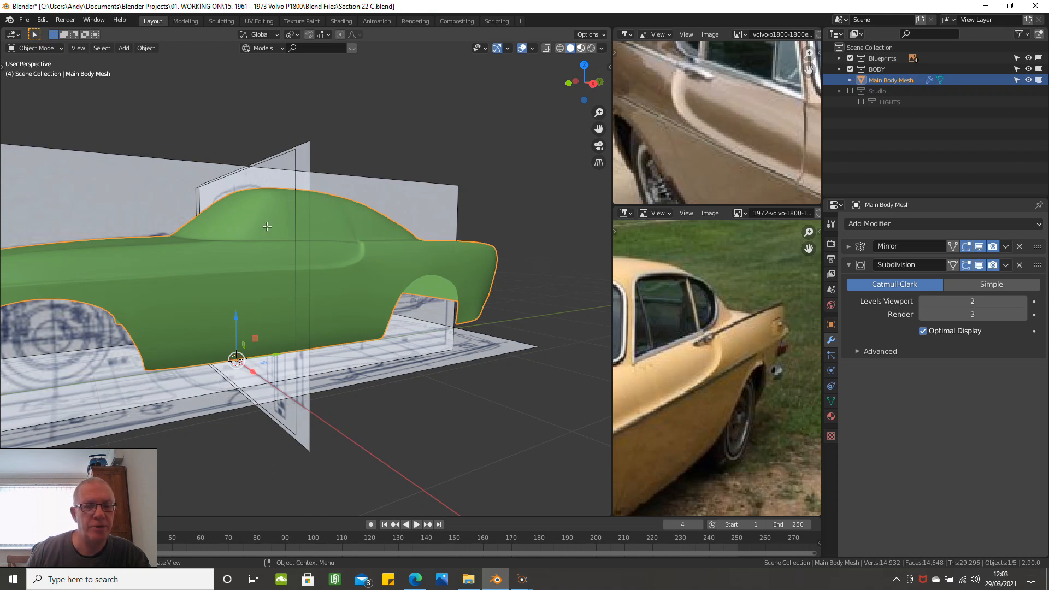
Step: Examine the body in Material Preview shading from the back view and from above the roof and side panel
key(ctrl+KP_1)
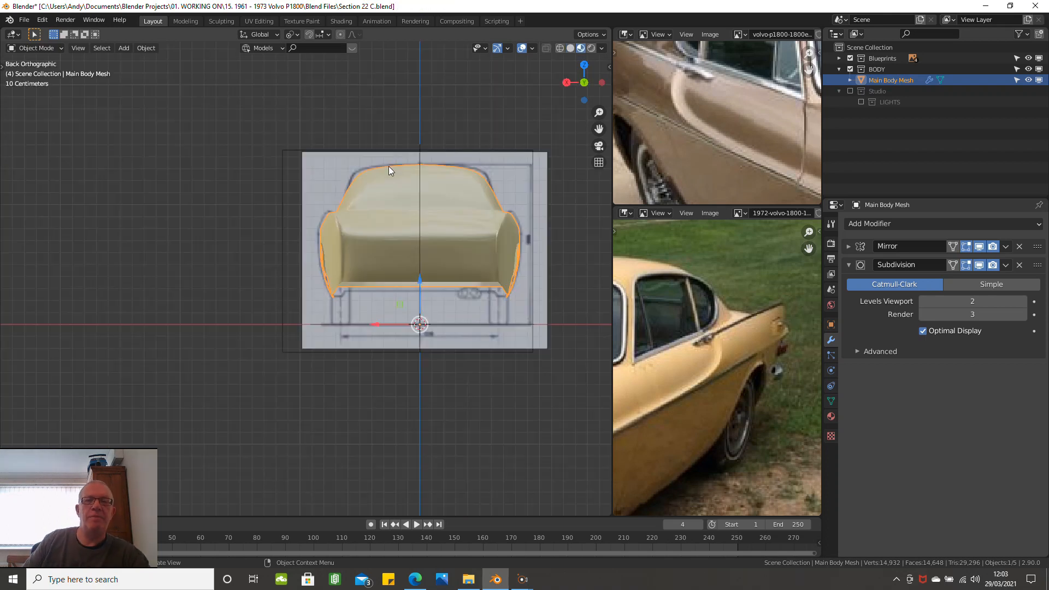
middle_drag(392, 185, 511, 216)
middle_drag(296, 244, 388, 296)
scroll(387, 301, up, 3)
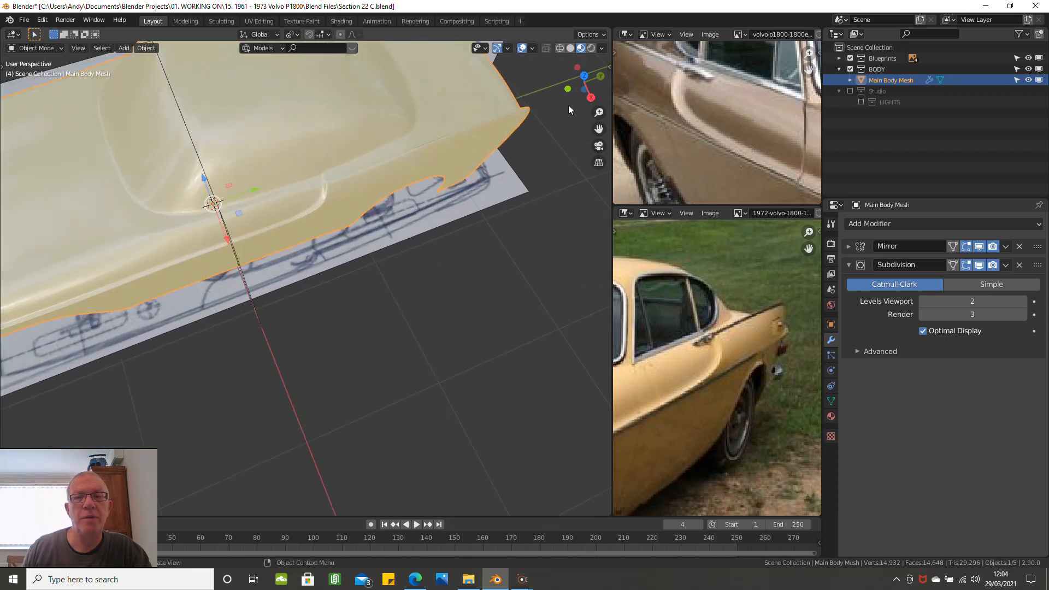
Step: Switch the viewport to Solid shading and set its lighting to the glossy red MatCap with a bright highlight band
click(602, 49)
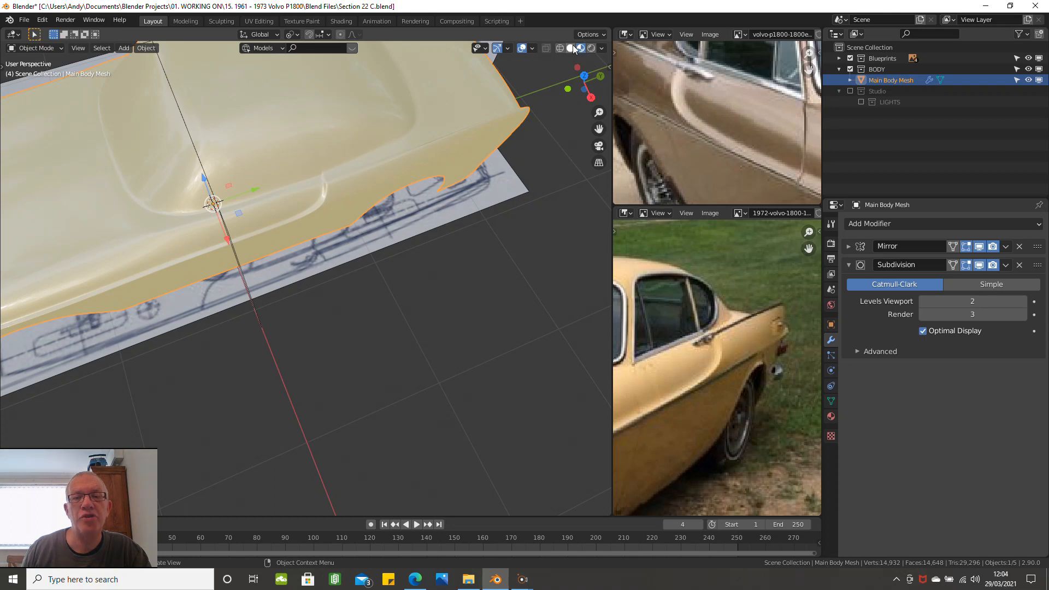
click(571, 49)
click(602, 49)
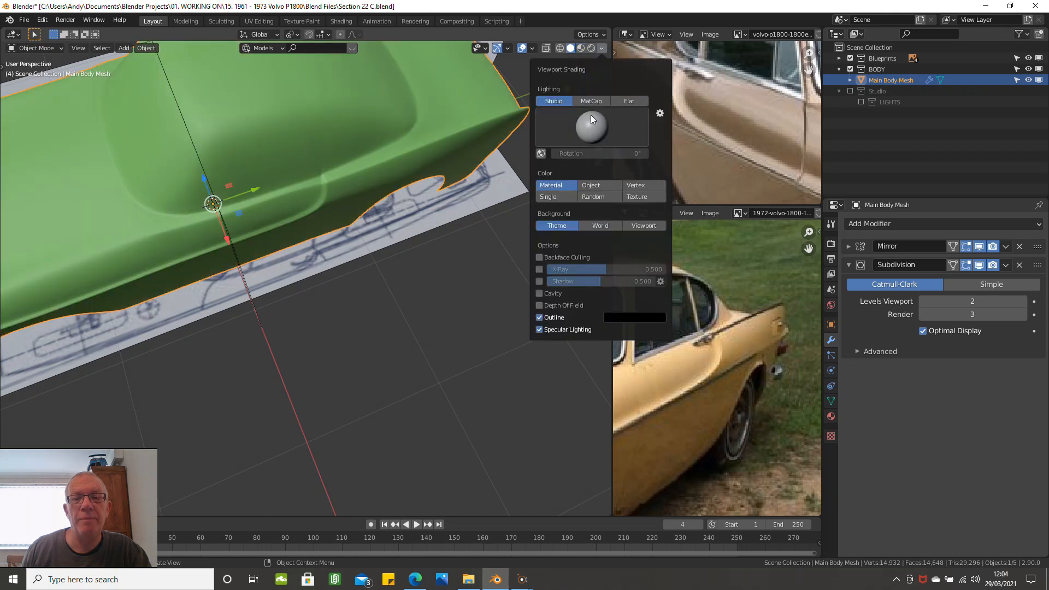
click(592, 101)
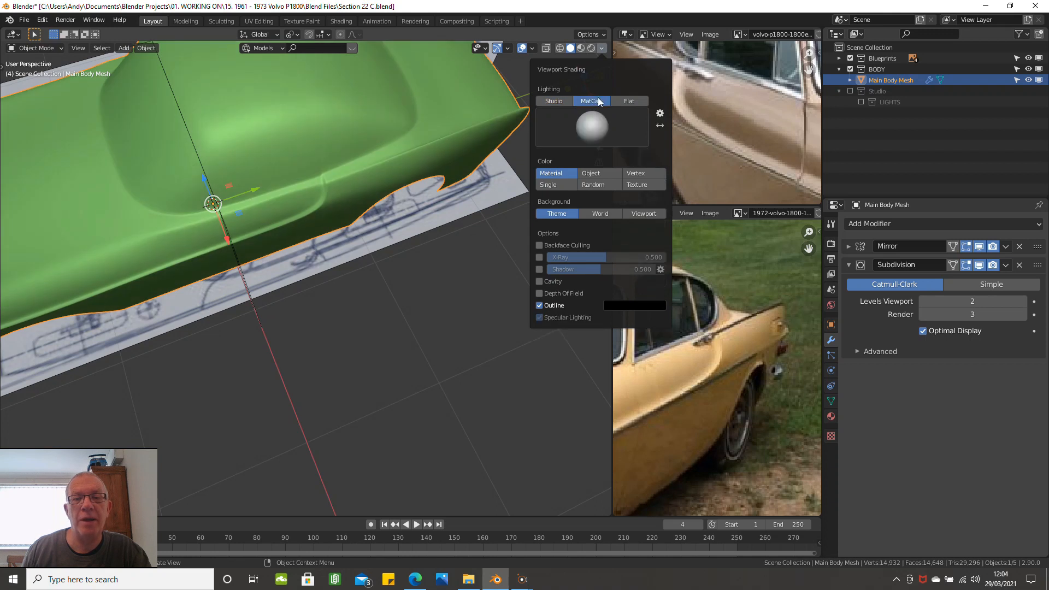
click(590, 126)
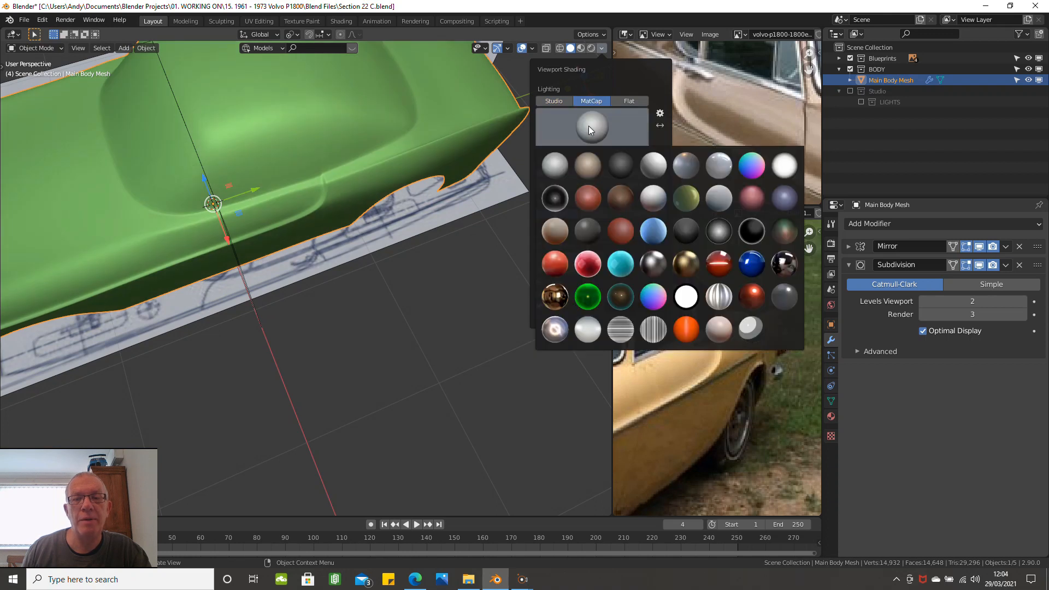
click(717, 266)
Step: Inspect the MatCap reflections along the body side, roof and door crease for surface irregularities
mouse_move(394, 236)
middle_down()
mouse_move(453, 140)
mouse_move(328, 189)
mouse_move(386, 181)
mouse_move(348, 216)
mouse_move(326, 265)
mouse_move(339, 220)
mouse_move(368, 189)
mouse_move(350, 212)
mouse_move(304, 223)
mouse_move(284, 254)
mouse_move(273, 329)
mouse_move(281, 319)
middle_up()
middle_drag(277, 226, 471, 274)
scroll(410, 237, down, 5)
scroll(471, 275, up, 8)
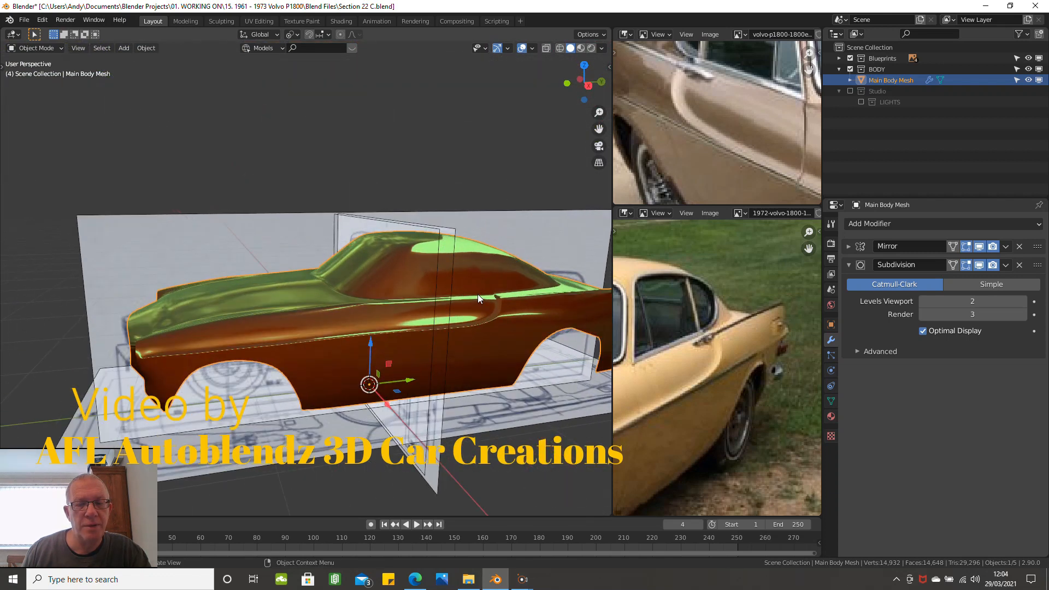
middle_drag(482, 333, 418, 328)
scroll(418, 329, up, 5)
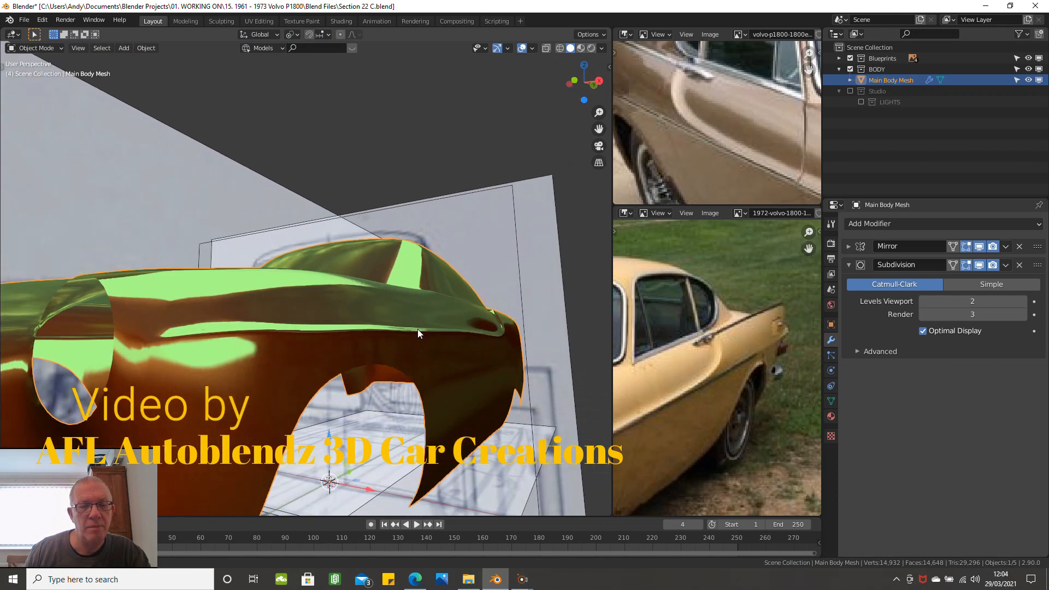
Step: Inspect the reflections across the bonnet and around the headlight and front grille openings
scroll(194, 334, down, 6)
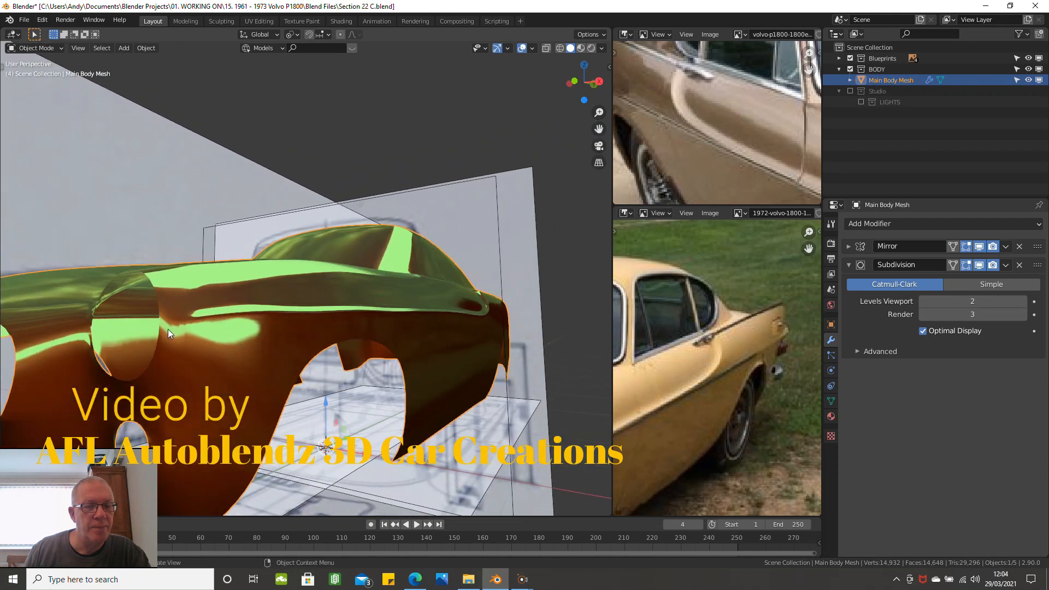
middle_drag(190, 307, 227, 343)
scroll(227, 348, up, 4)
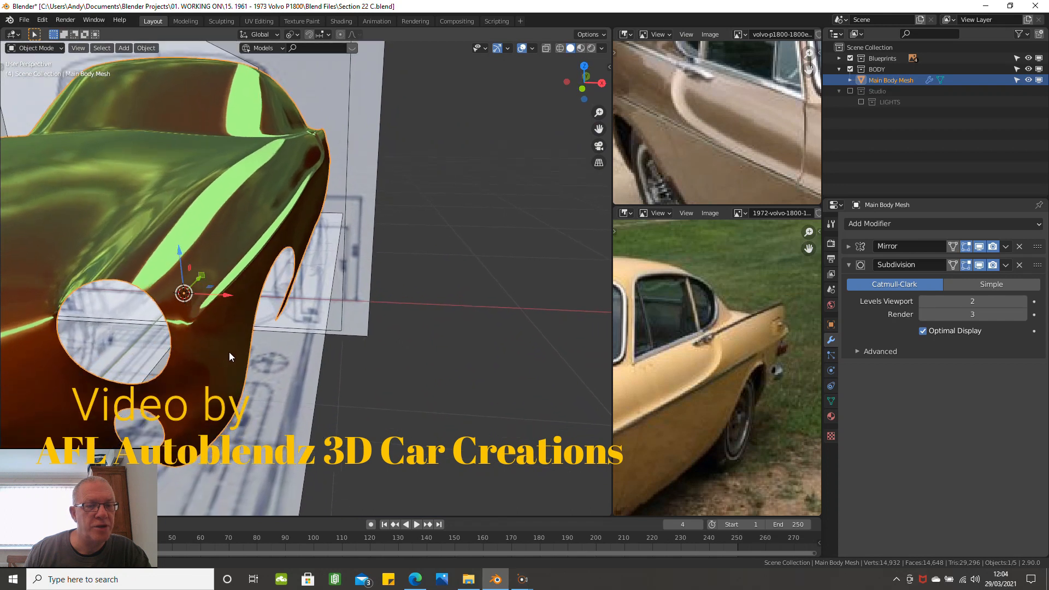
middle_drag(174, 302, 214, 90)
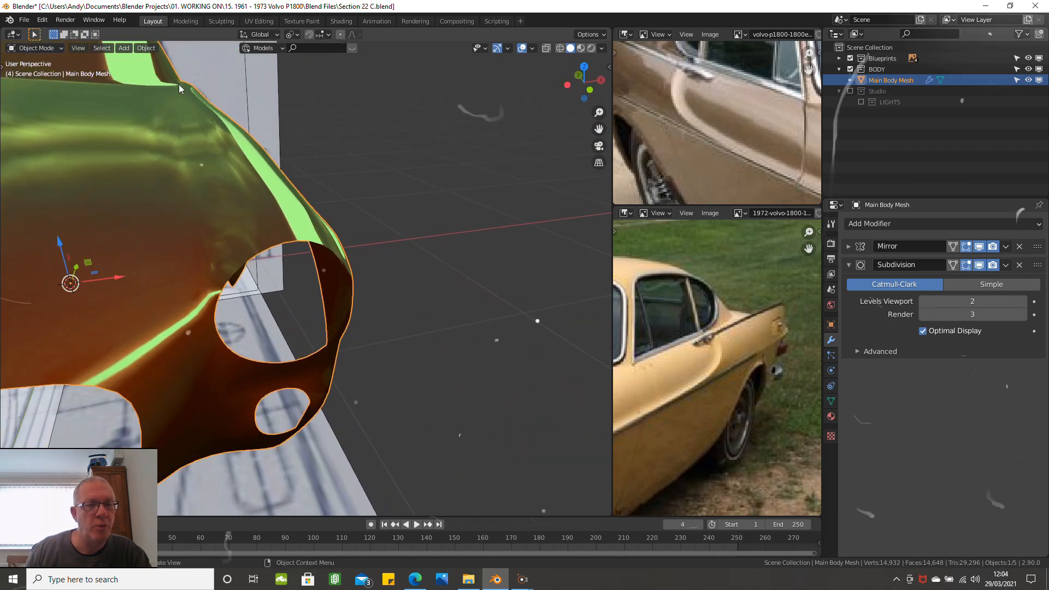
scroll(214, 198, down, 8)
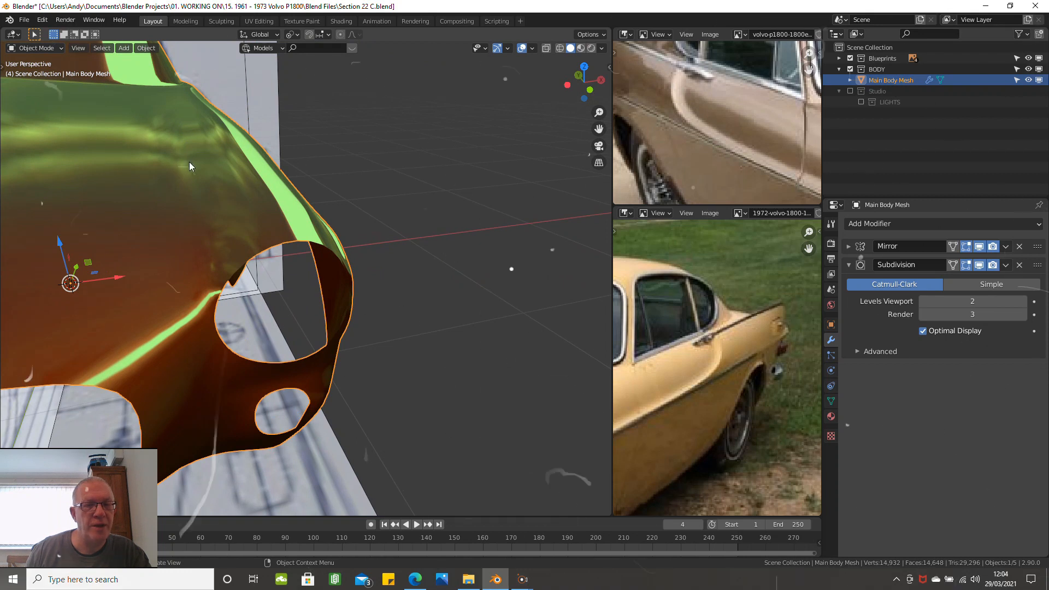
middle_drag(129, 164, 115, 120)
scroll(113, 118, up, 4)
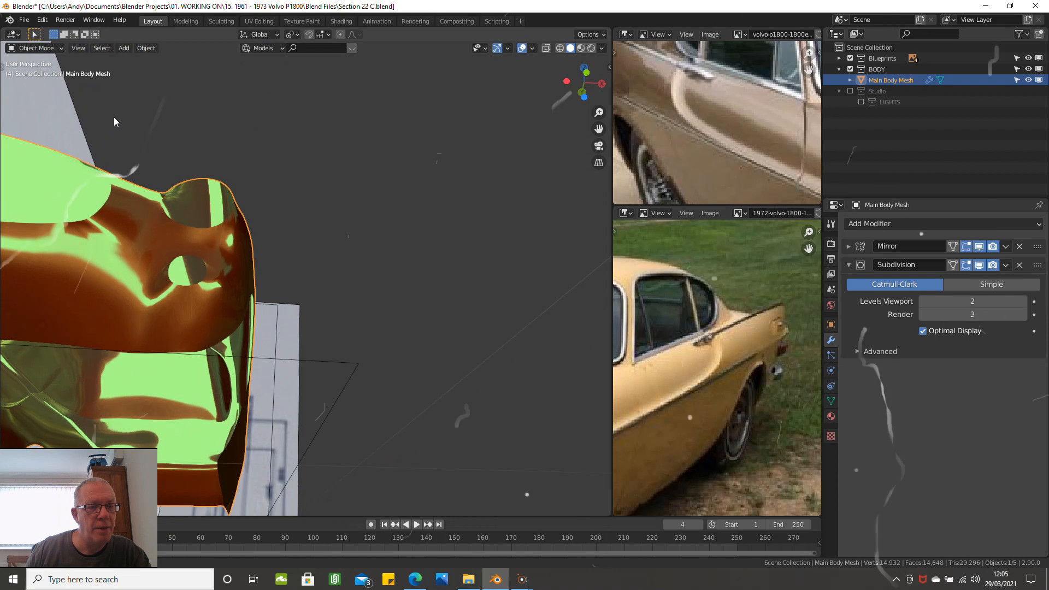
Step: Deselect the body mesh and view the whole car from a raised front three-quarter angle
middle_drag(79, 256, 55, 269)
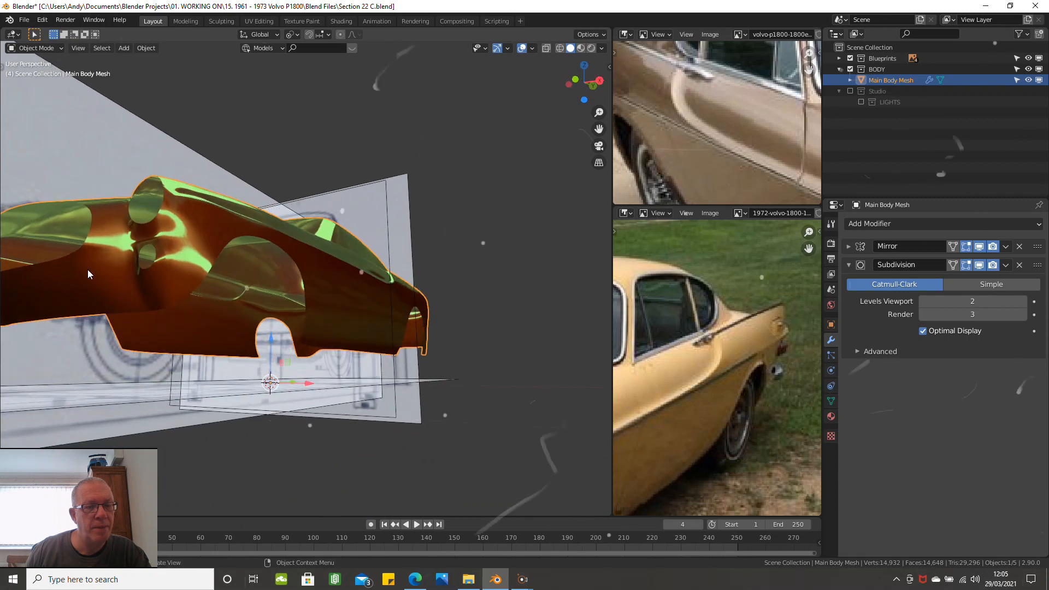
middle_drag(316, 255, 388, 351)
click(471, 418)
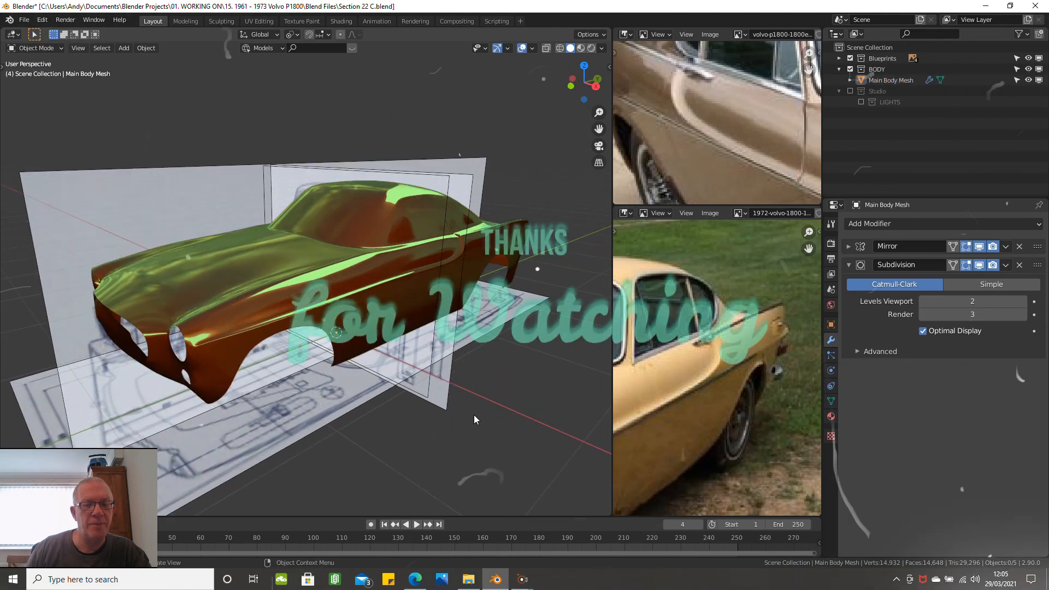